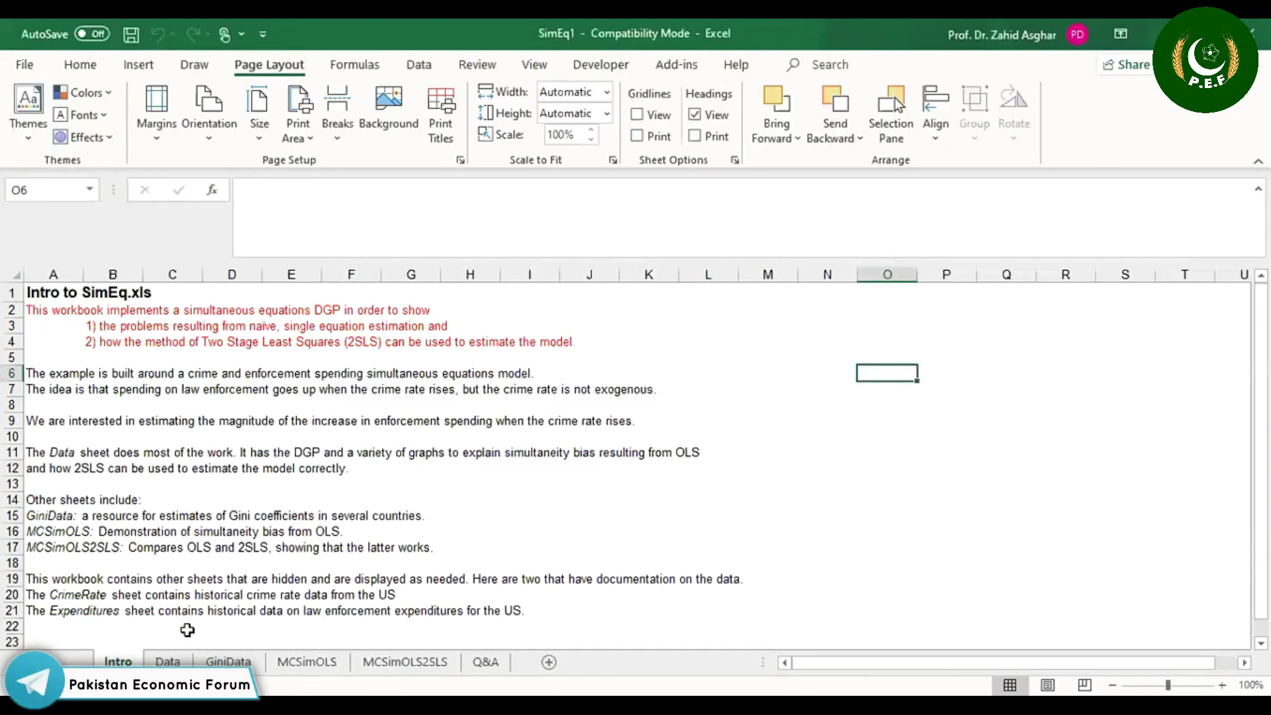
Step: Open the Data sheet and look at the CrimeRate equation under Data Generation Process
{"action": "left_click", "coordinate": [167, 661]}
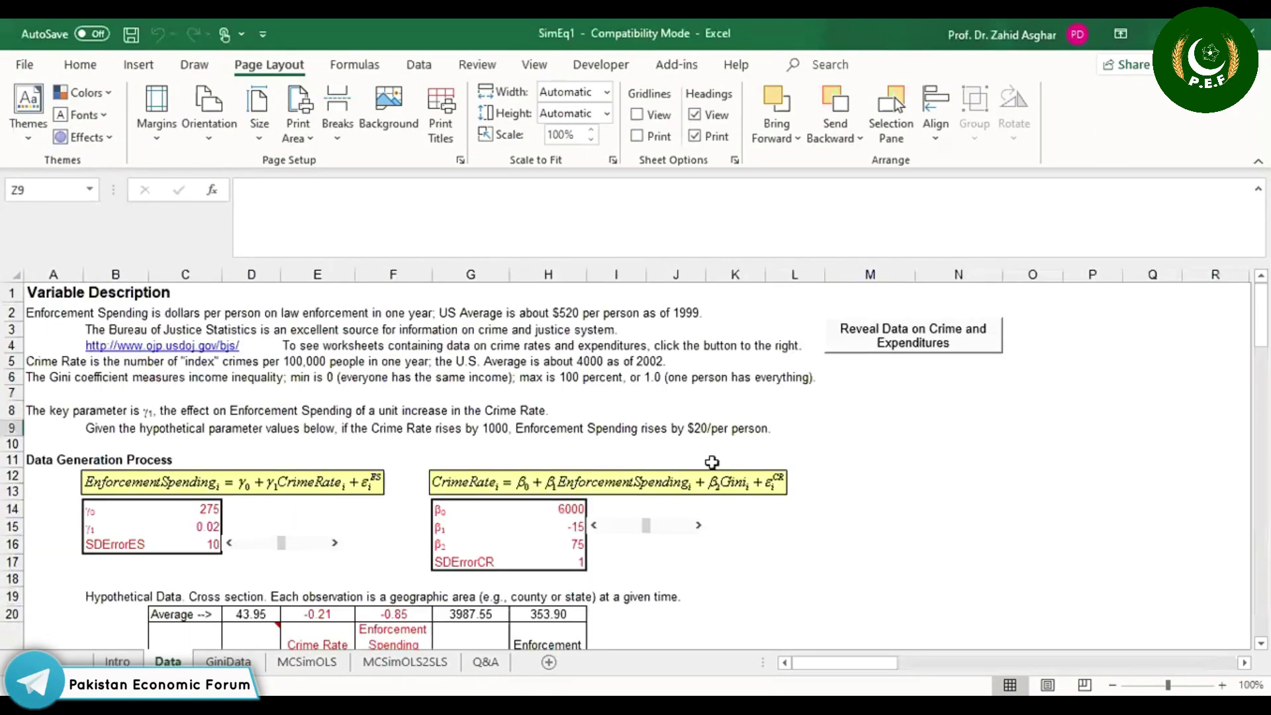
{"action": "left_click", "coordinate": [779, 488]}
{"action": "left_click_drag", "start_coordinate": [779, 488], "coordinate": [781, 487]}
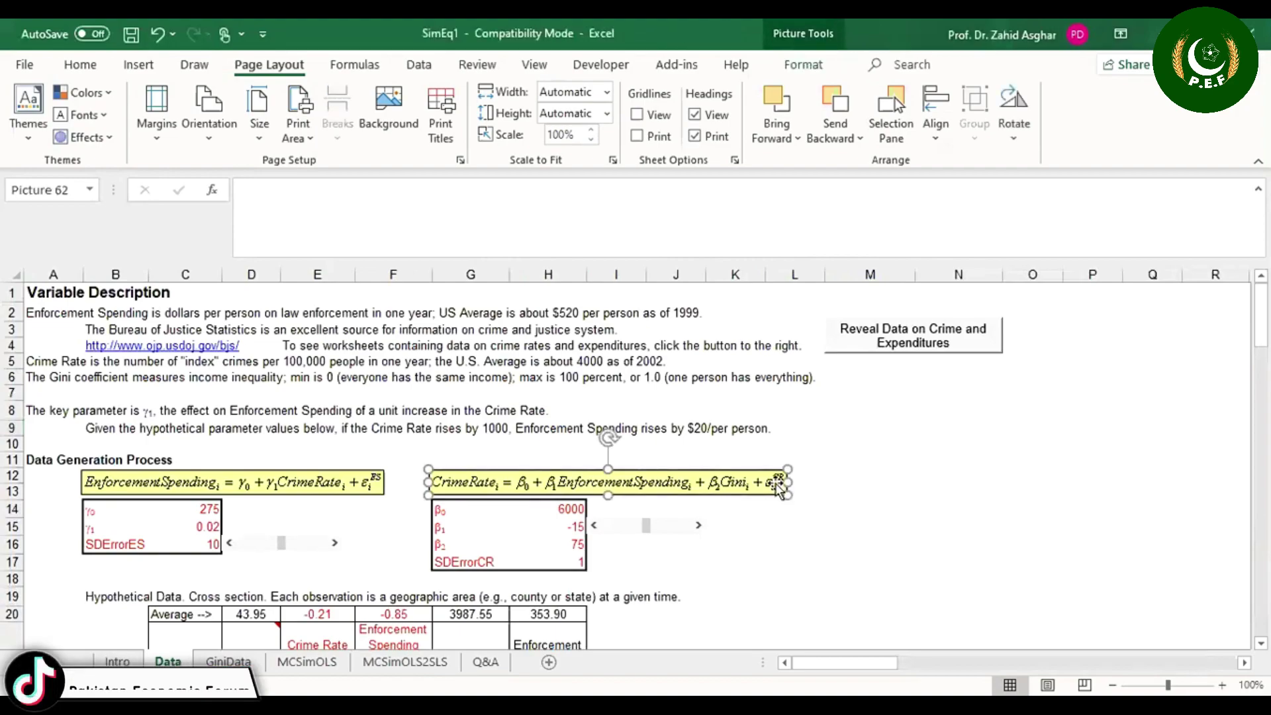
{"action": "left_click", "coordinate": [799, 442]}
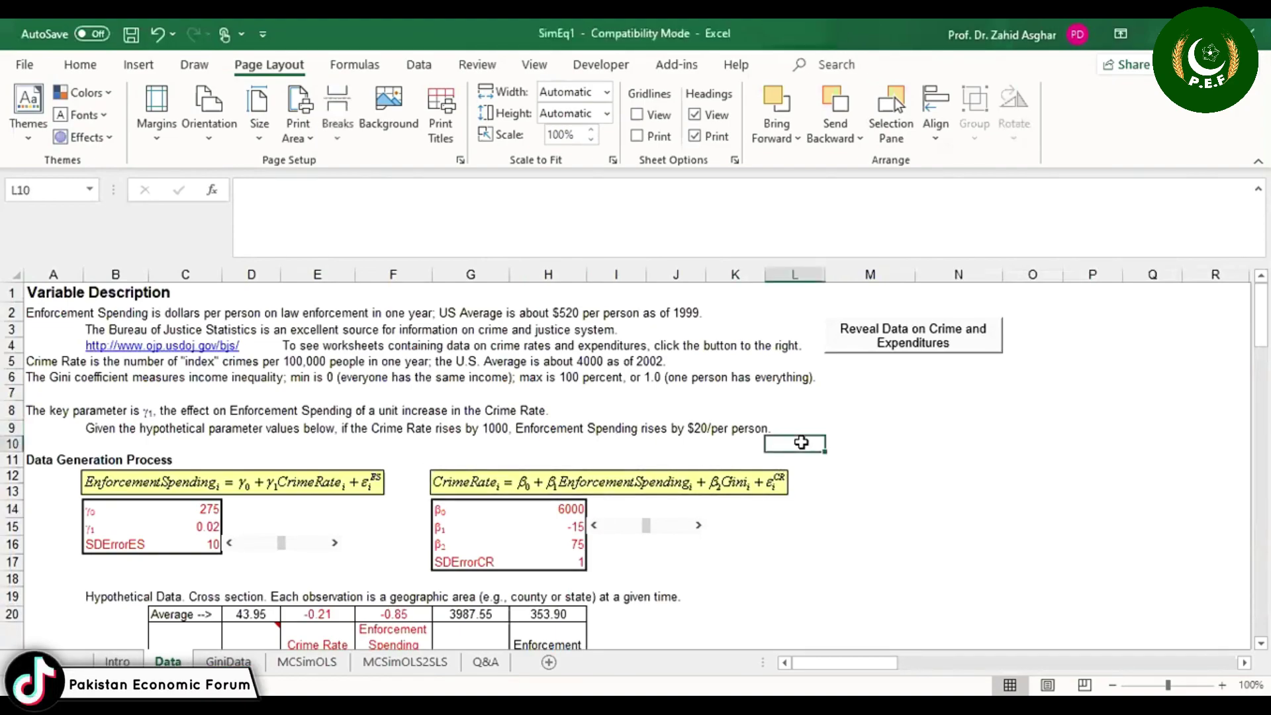
Step: Go to the Two Stage Least Squares (2SLS) section in columns AA to AL to view its reduced-form equations
{"action": "key", "text": "Right"}
{"action": "key", "text": "Right"}
{"action": "key", "text": "Right"}
{"action": "key", "text": "Right"}
{"action": "key", "text": "Right"}
{"action": "key", "text": "Right"}
{"action": "key", "text": "Right"}
{"action": "key", "text": "Right"}
{"action": "key", "text": "Right"}
{"action": "key", "text": "Right"}
{"action": "key", "text": "Right"}
{"action": "key", "text": "Right"}
{"action": "key", "text": "Right"}
{"action": "key", "text": "Right"}
{"action": "key", "text": "Right"}
{"action": "key", "text": "Right"}
{"action": "key", "text": "Right"}
{"action": "key", "text": "Right"}
{"action": "key", "text": "Right"}
{"action": "key", "text": "Right"}
{"action": "key", "text": "Right"}
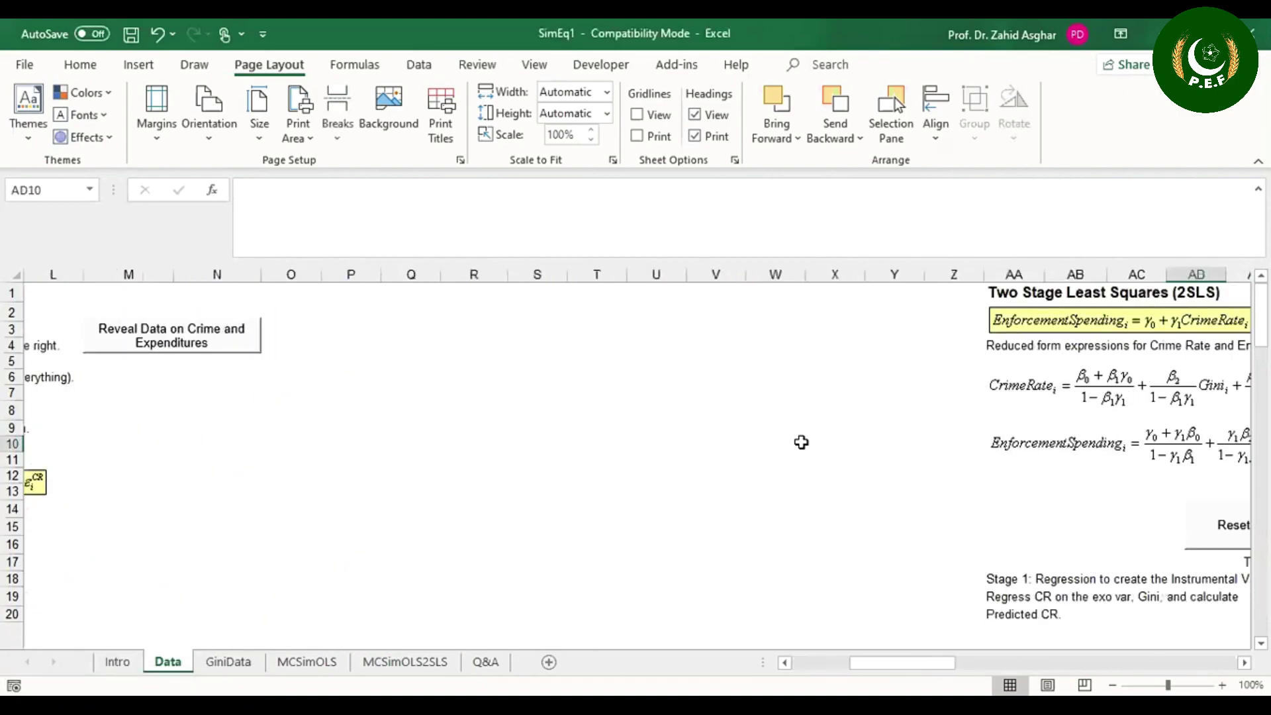
{"action": "key", "text": "Right"}
{"action": "key", "text": "Right"}
{"action": "key", "text": "Right"}
{"action": "key", "text": "Right"}
{"action": "key", "text": "Right"}
{"action": "key", "text": "Right"}
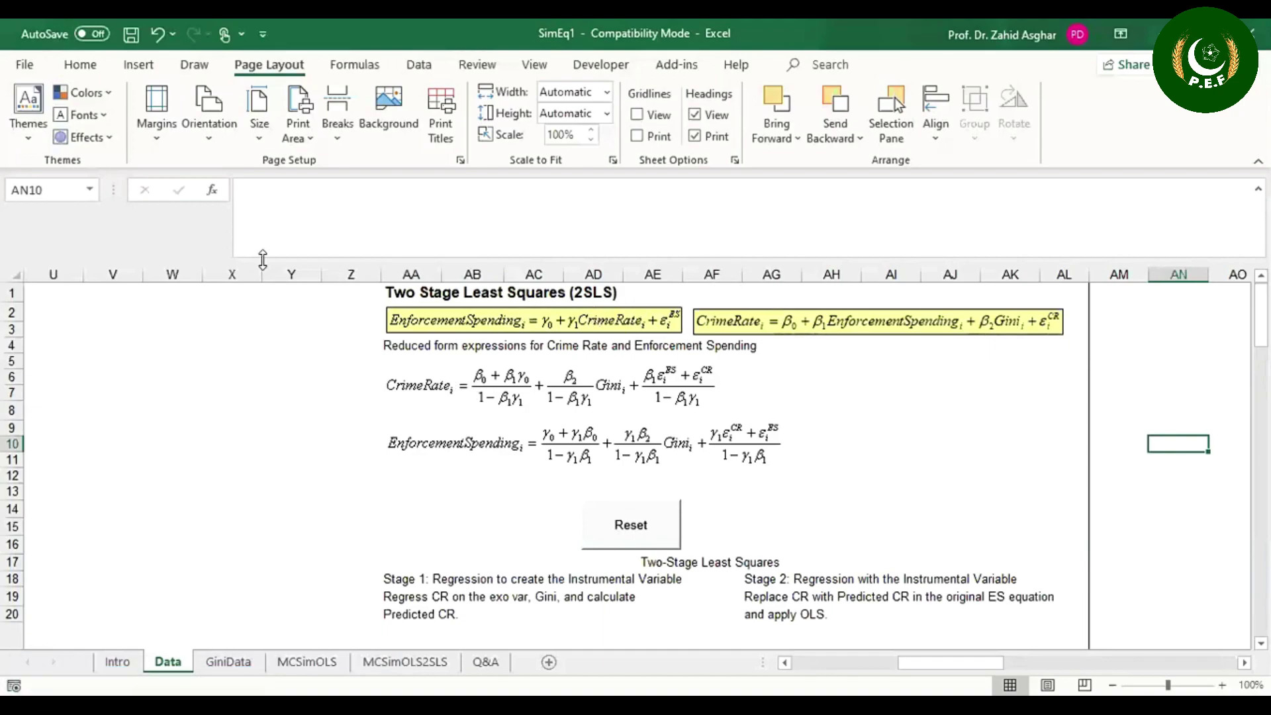
Step: With the red pen, mark the crime rate and enforcement spending variables in both structural equations and tick the EnforcementSpending reduced form
{"action": "left_click", "coordinate": [195, 64]}
{"action": "left_click", "coordinate": [192, 119]}
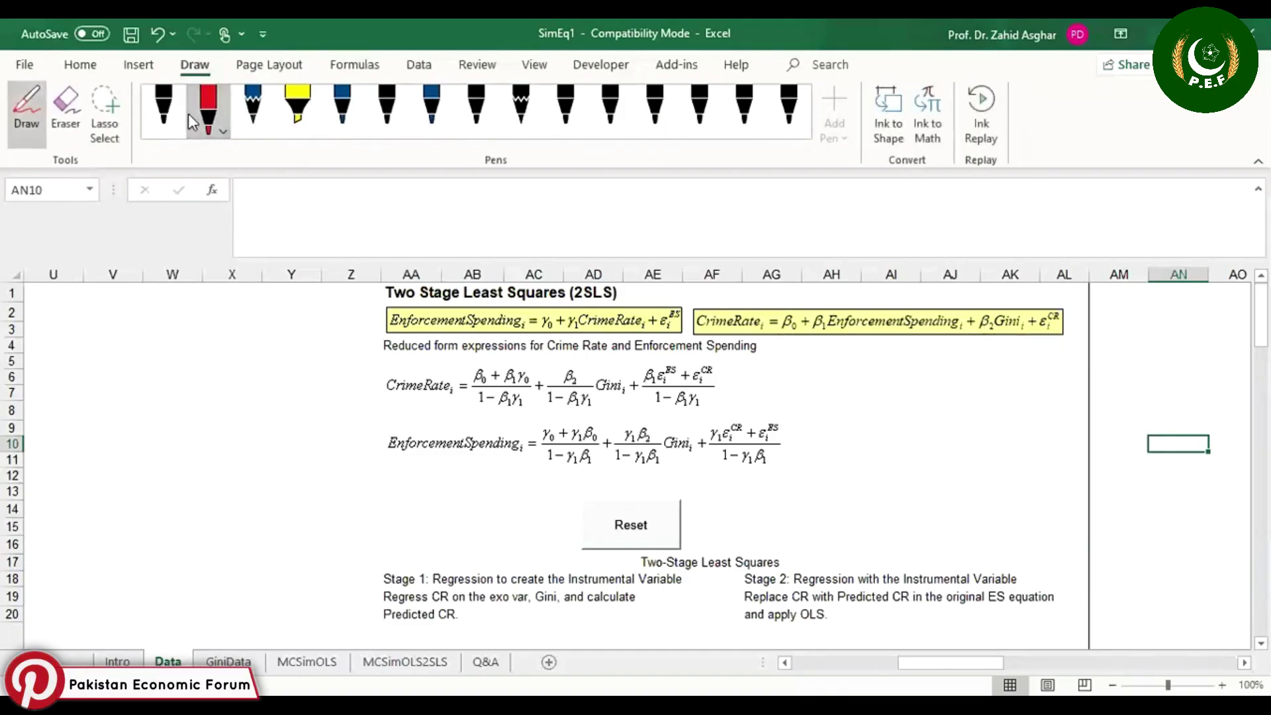
{"action": "left_click_drag", "start_coordinate": [703, 309], "coordinate": [734, 305]}
{"action": "left_click_drag", "start_coordinate": [611, 309], "coordinate": [639, 305]}
{"action": "left_click_drag", "start_coordinate": [372, 425], "coordinate": [419, 415]}
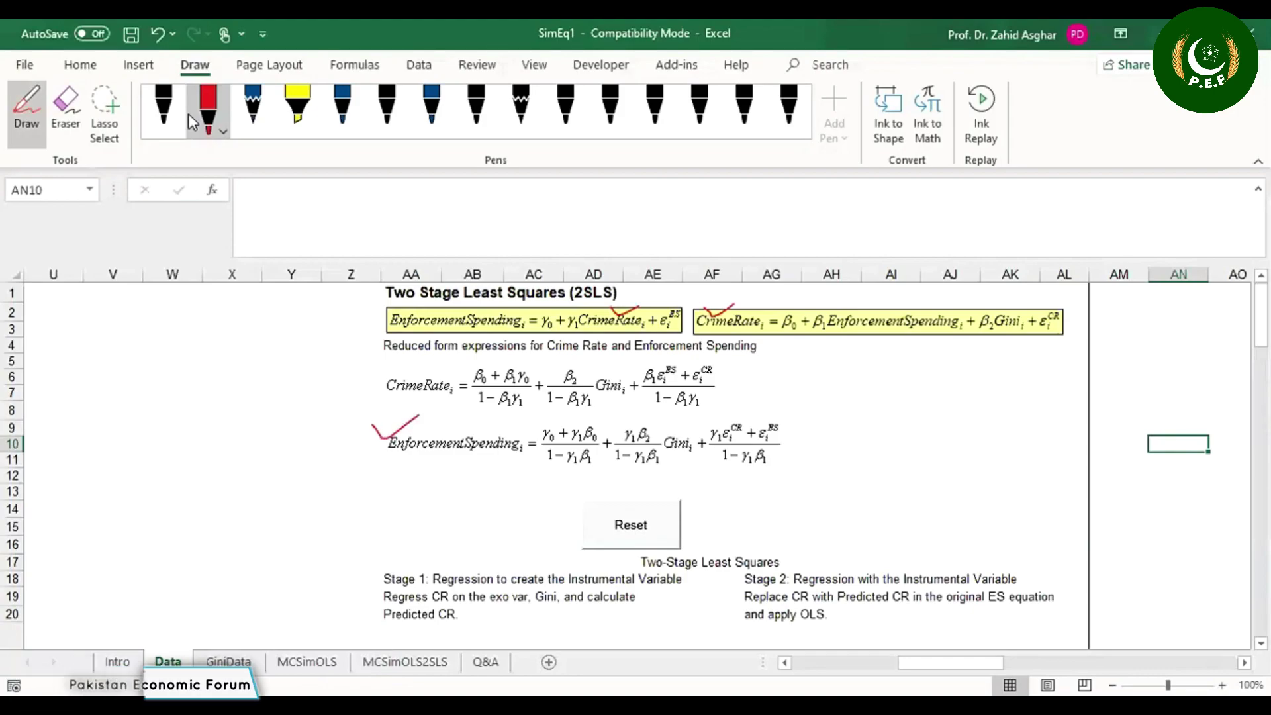
{"action": "left_click_drag", "start_coordinate": [368, 311], "coordinate": [407, 305]}
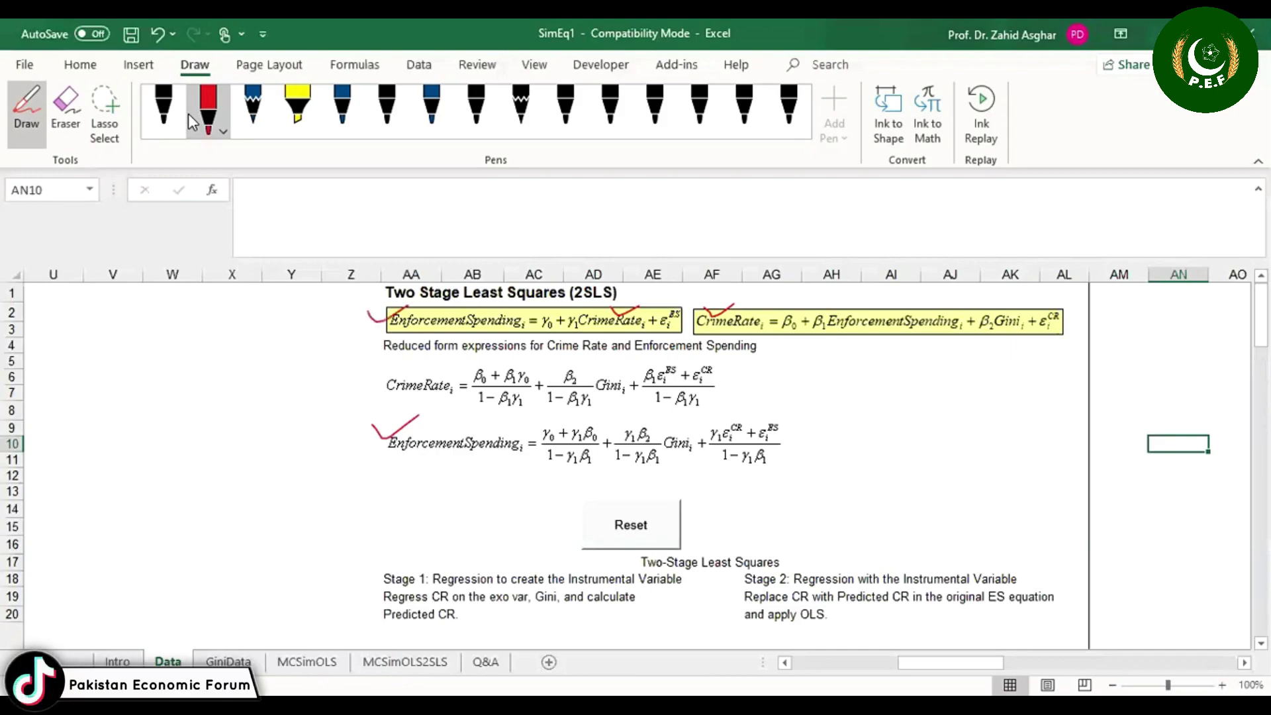
{"action": "left_click_drag", "start_coordinate": [863, 309], "coordinate": [889, 304]}
Step: Tick the CrimeRate reduced form, circle the error terms of both reduced forms and the first structural equation, and underline that equation's CrimeRate
{"action": "left_click_drag", "start_coordinate": [743, 381], "coordinate": [783, 373]}
{"action": "mouse_move", "coordinate": [672, 348]}
{"action": "left_mouse_down"}
{"action": "mouse_move", "coordinate": [647, 381]}
{"action": "mouse_move", "coordinate": [695, 419]}
{"action": "mouse_move", "coordinate": [729, 394]}
{"action": "mouse_move", "coordinate": [685, 350]}
{"action": "left_mouse_up"}
{"action": "mouse_move", "coordinate": [733, 416]}
{"action": "left_mouse_down"}
{"action": "mouse_move", "coordinate": [720, 458]}
{"action": "mouse_move", "coordinate": [800, 436]}
{"action": "mouse_move", "coordinate": [728, 419]}
{"action": "left_mouse_up"}
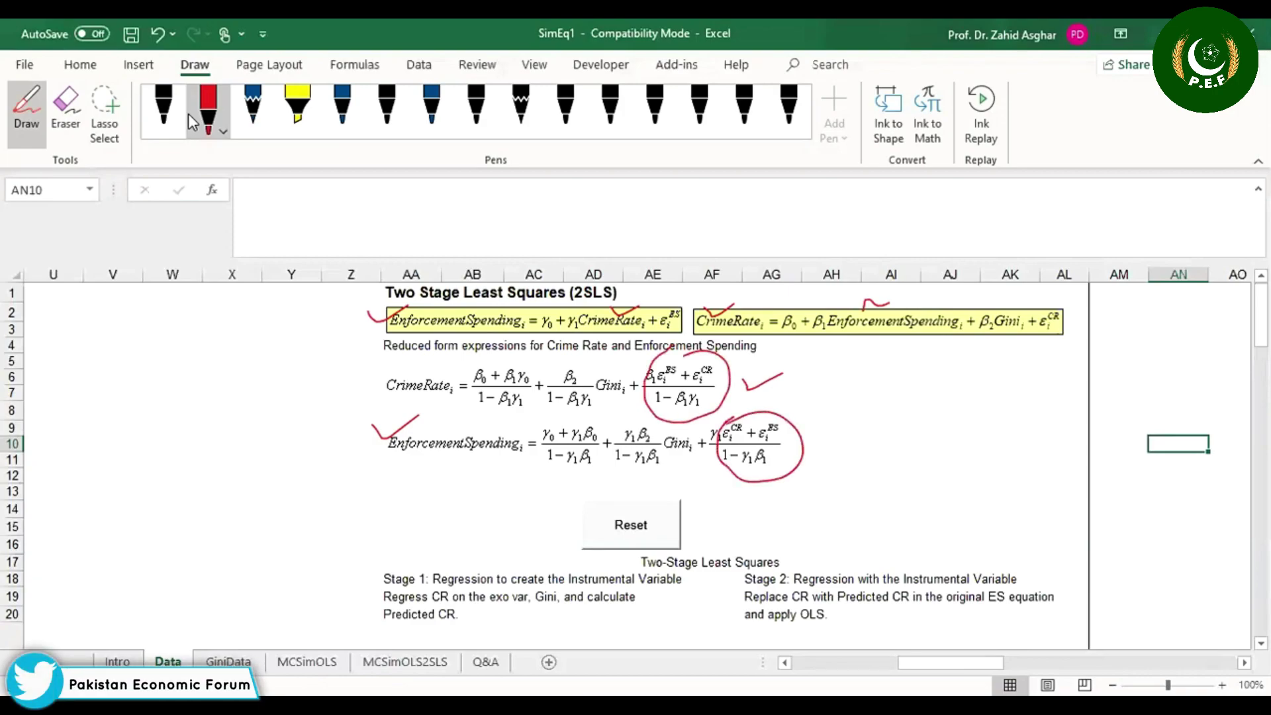
{"action": "left_click_drag", "start_coordinate": [365, 379], "coordinate": [403, 370]}
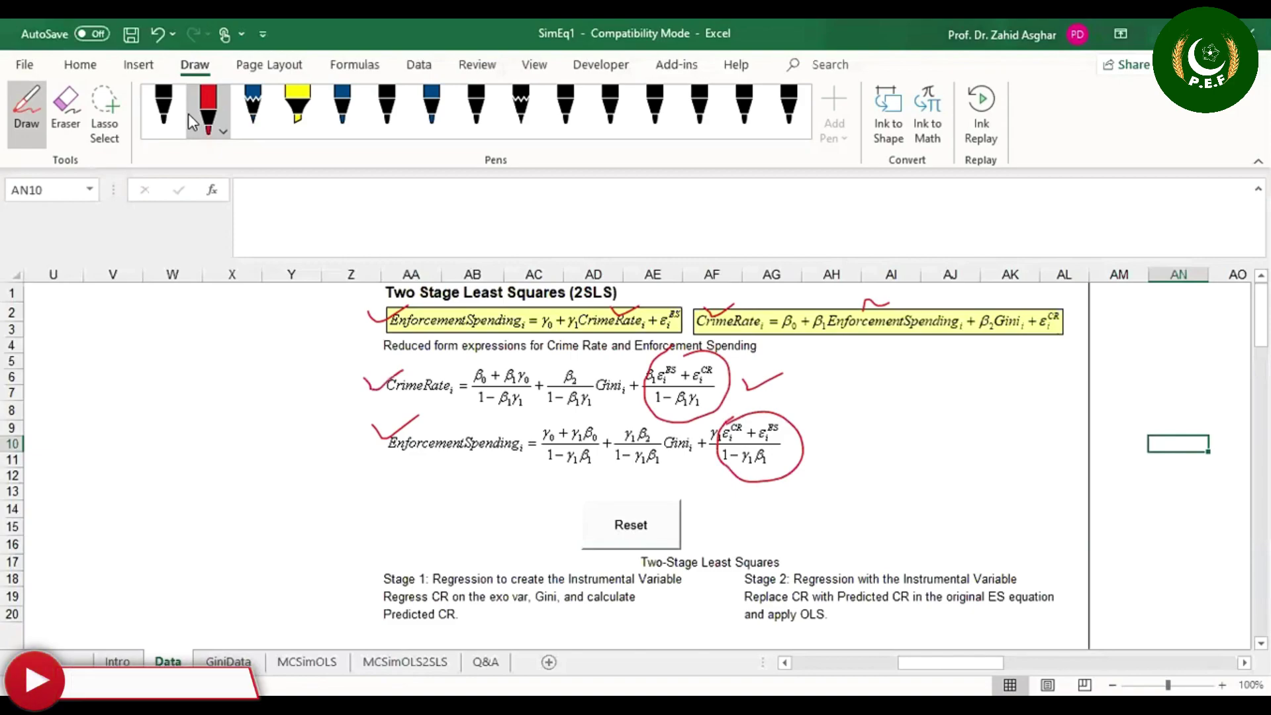
{"action": "mouse_move", "coordinate": [673, 301]}
{"action": "left_mouse_down"}
{"action": "mouse_move", "coordinate": [663, 336]}
{"action": "mouse_move", "coordinate": [659, 302]}
{"action": "left_mouse_up"}
{"action": "left_click_drag", "start_coordinate": [588, 338], "coordinate": [627, 336]}
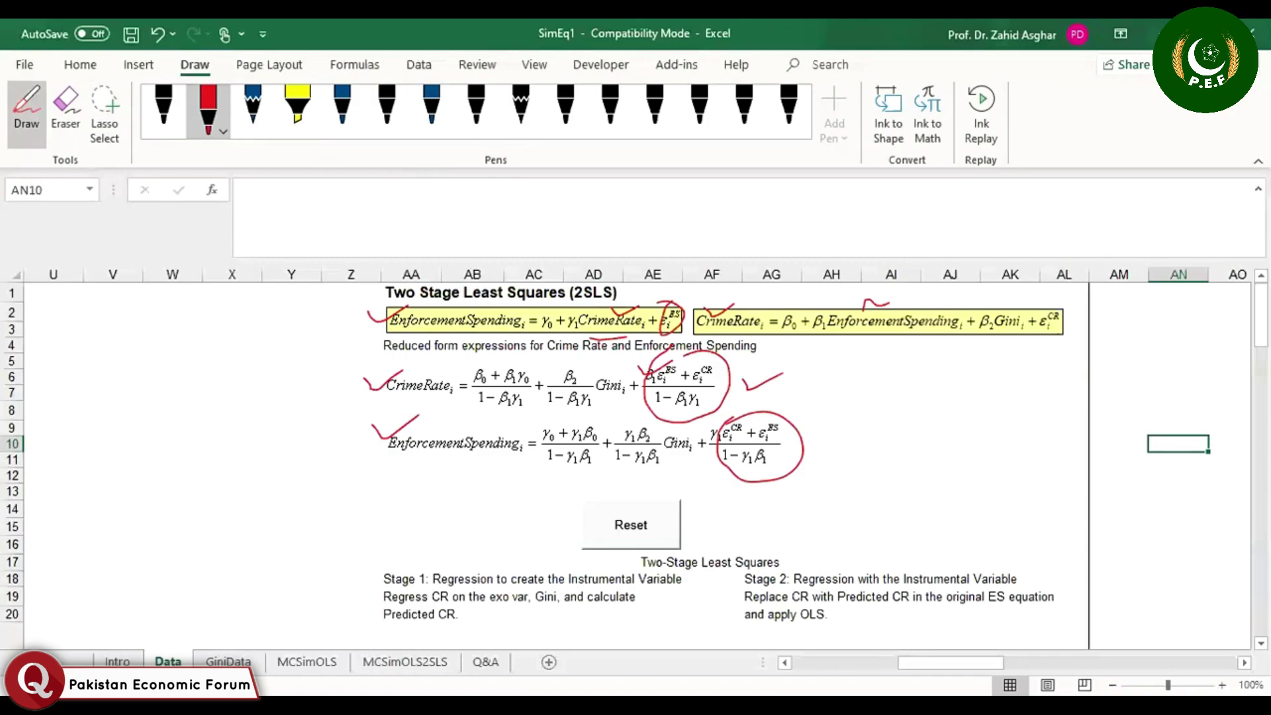
Step: Return to the hypothetical data table and inspect the random error formulas for observation 1 in E22 and F22
{"action": "left_click_drag", "start_coordinate": [950, 662], "coordinate": [845, 662]}
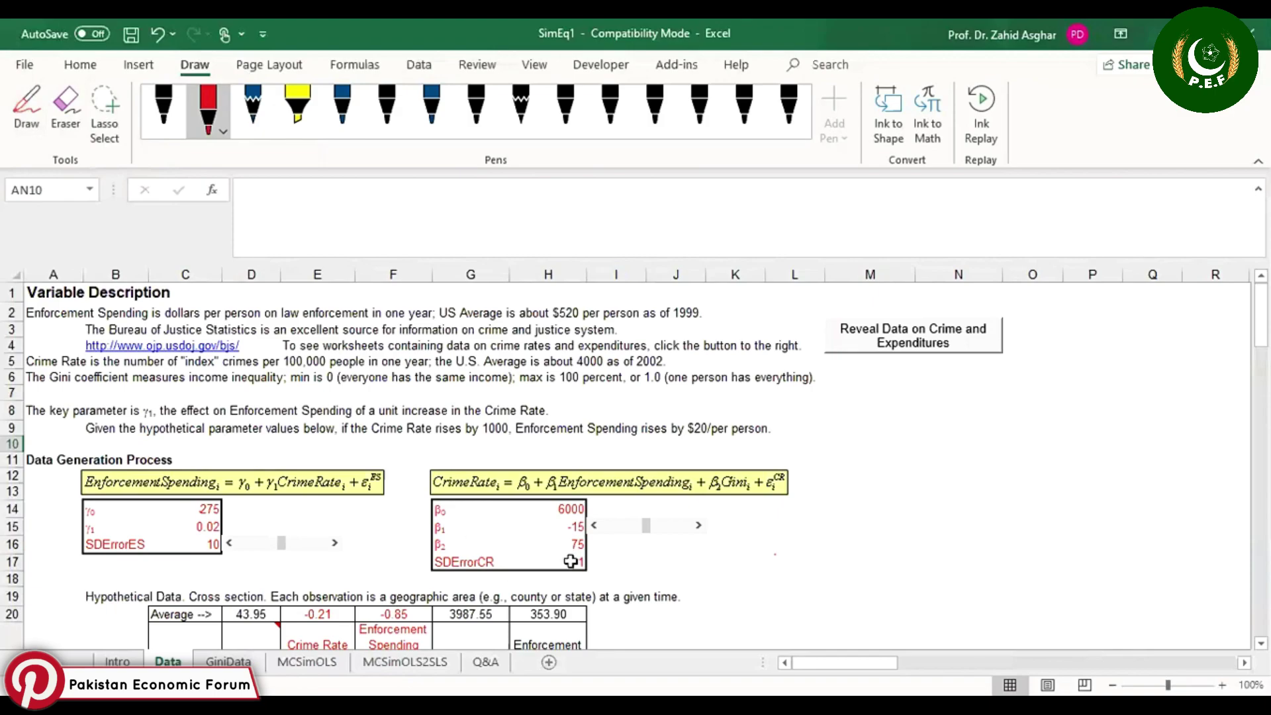
{"action": "left_click", "coordinate": [865, 545]}
{"action": "key", "text": "Down"}
{"action": "key", "text": "Down"}
{"action": "key", "text": "Down"}
{"action": "key", "text": "Down"}
{"action": "key", "text": "Down"}
{"action": "key", "text": "Down"}
{"action": "key", "text": "Down"}
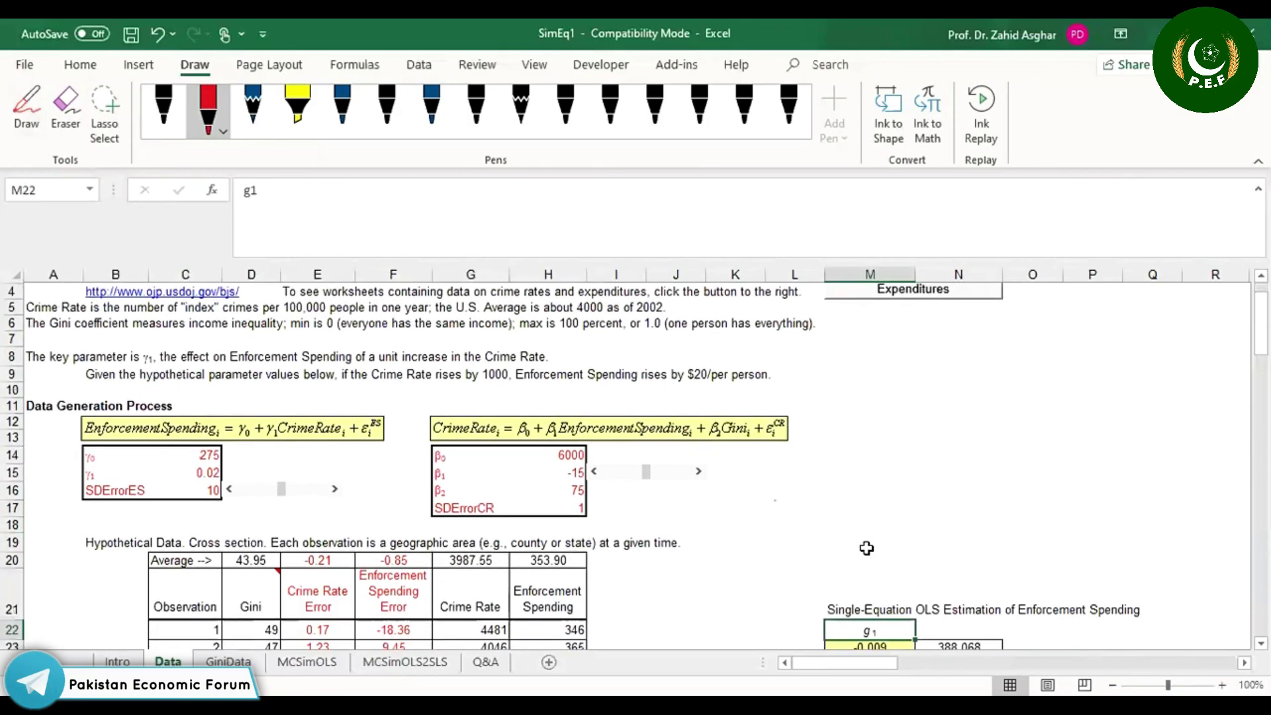
{"action": "left_click", "coordinate": [306, 612]}
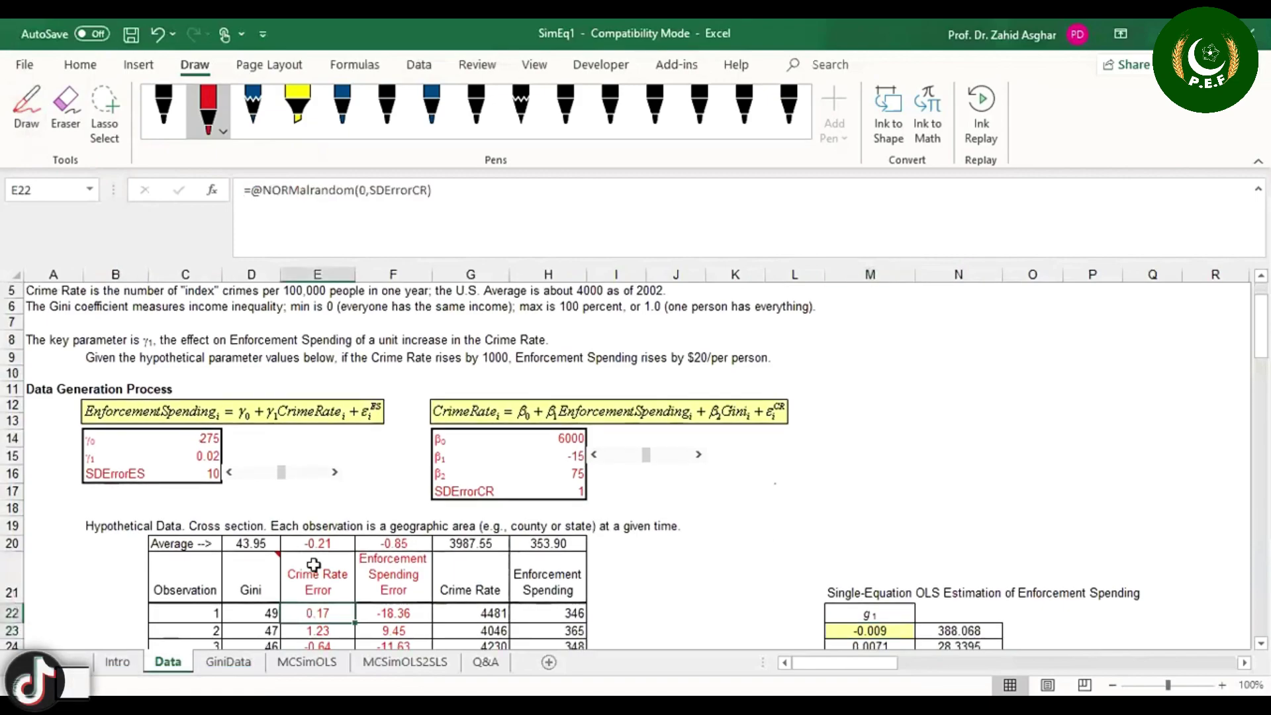
{"action": "left_click", "coordinate": [477, 192]}
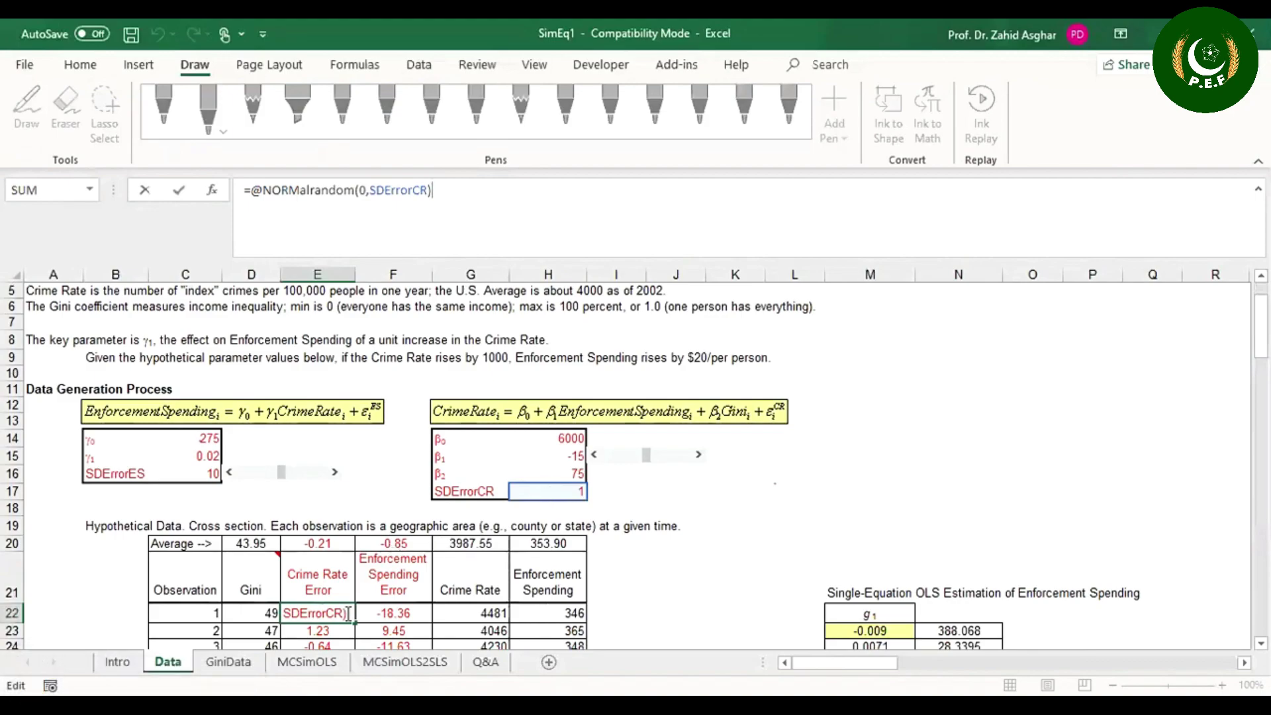
{"action": "left_click", "coordinate": [371, 613]}
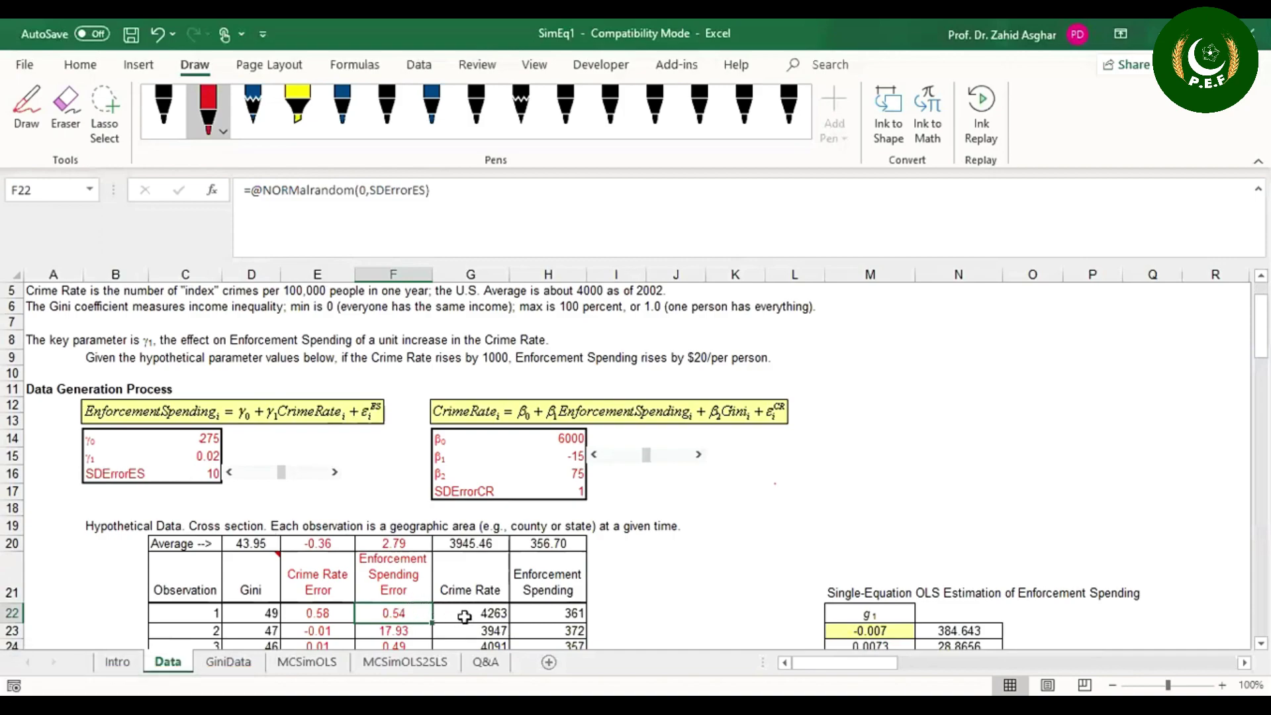
Step: Examine the Crime Rate formula in G22 and compare it with the reduced-form CrimeRate expression in the 2SLS section
{"action": "left_click", "coordinate": [445, 614]}
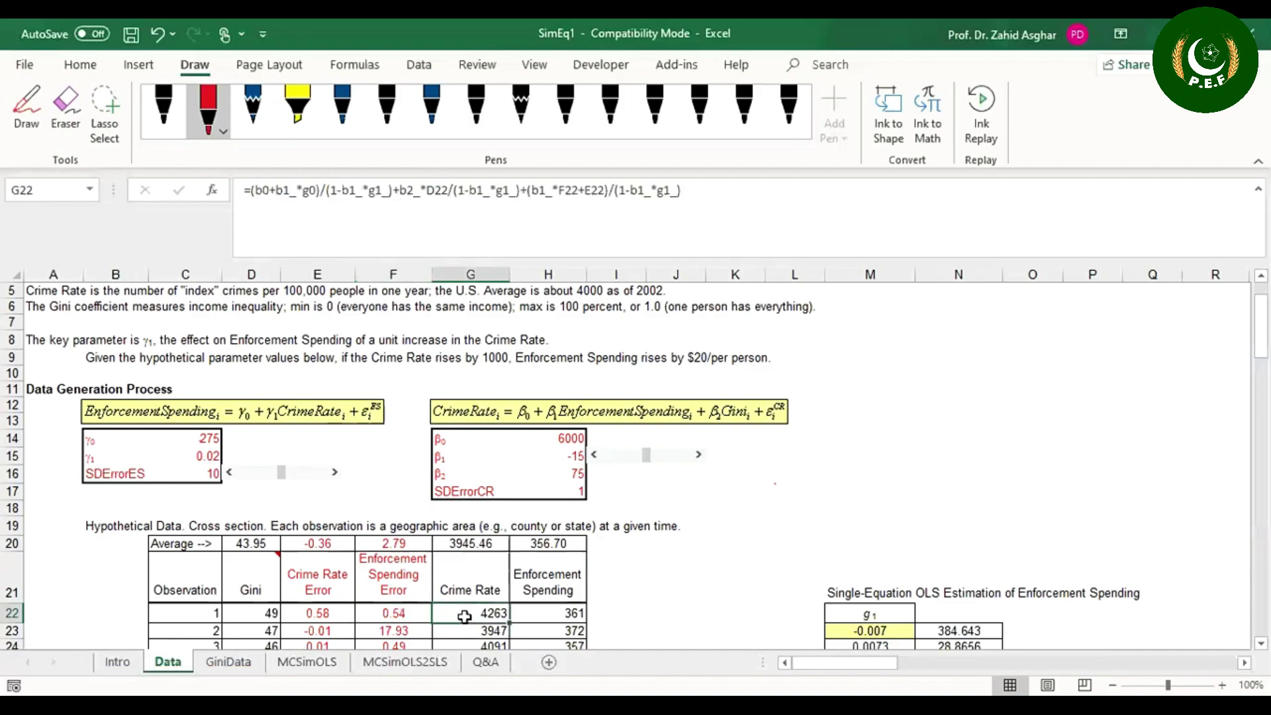
{"action": "left_click", "coordinate": [727, 198]}
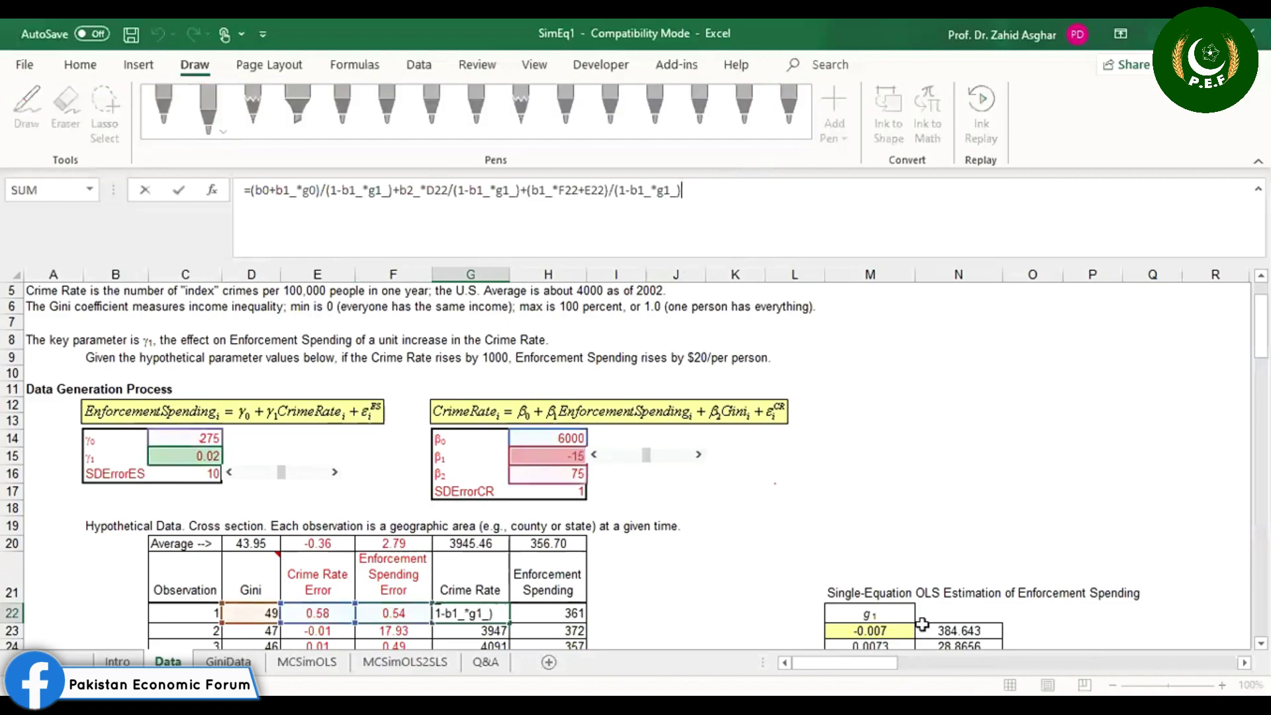
{"action": "left_click_drag", "start_coordinate": [881, 662], "coordinate": [967, 662]}
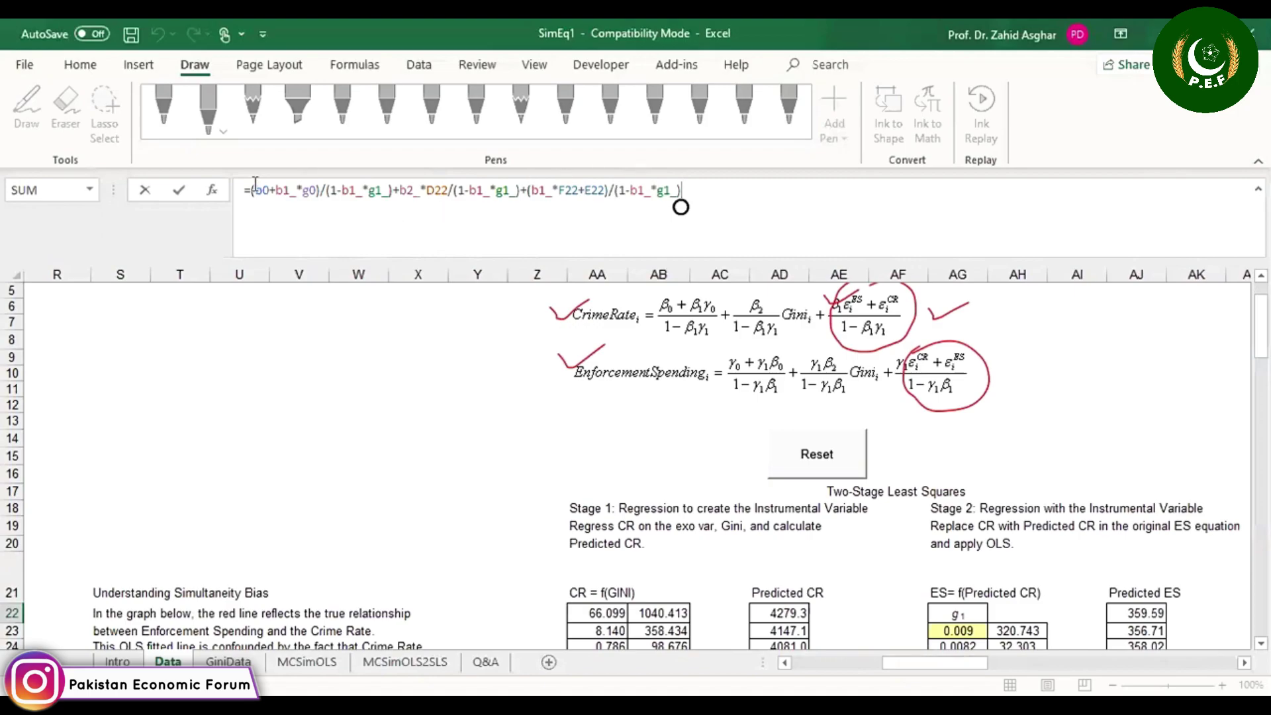
{"action": "left_click_drag", "start_coordinate": [252, 191], "coordinate": [698, 200]}
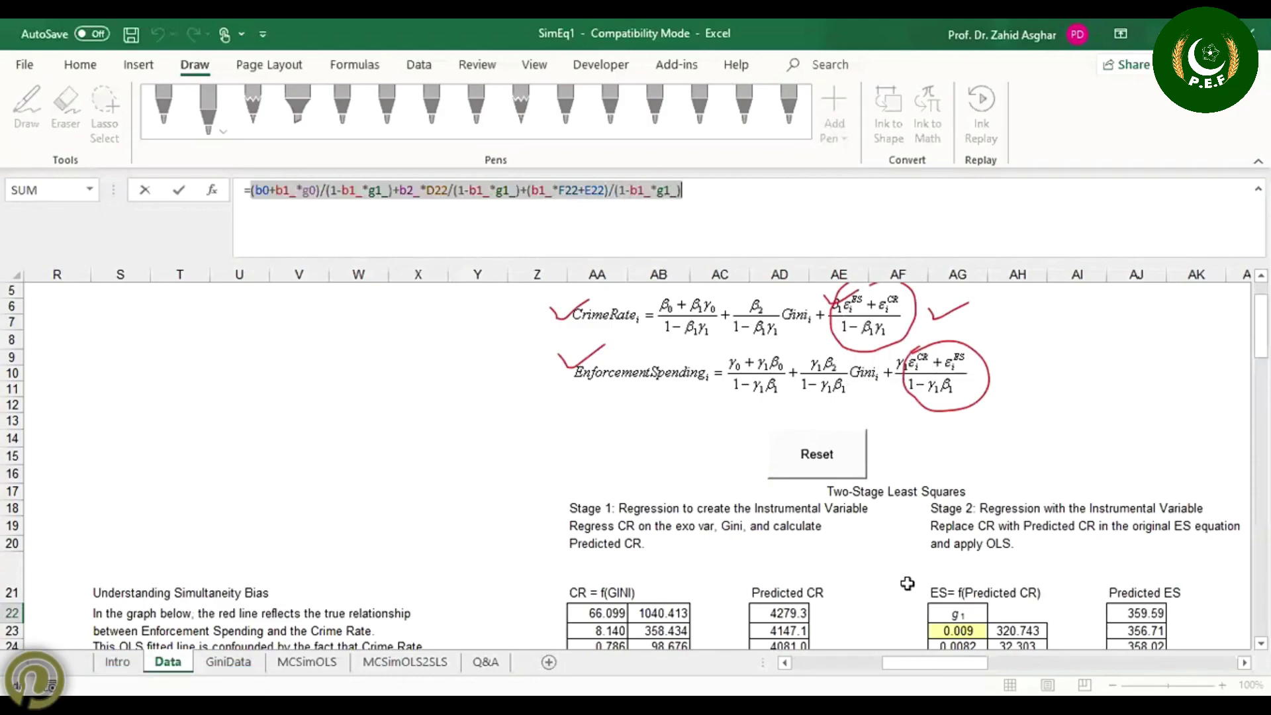
{"action": "left_click_drag", "start_coordinate": [934, 662], "coordinate": [845, 662]}
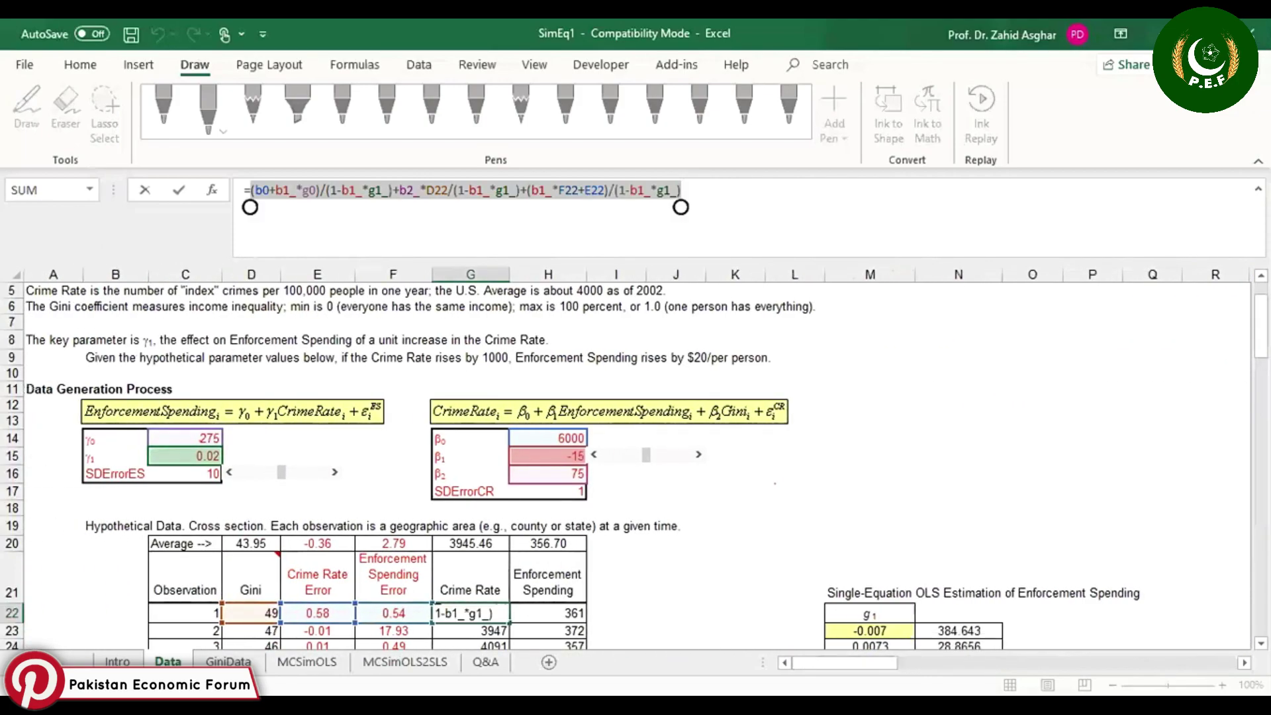
{"action": "key", "text": "Return"}
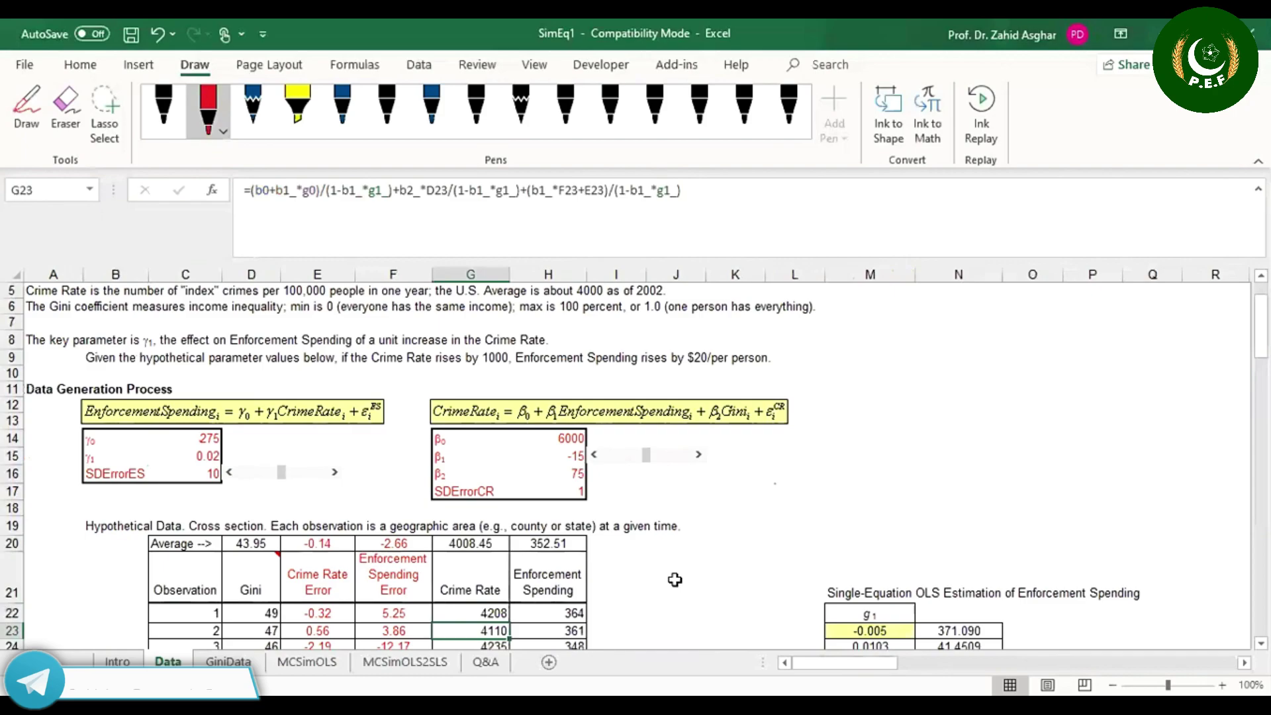
Step: Review the hypothetical data table's Crime Rate and Enforcement Spending columns and inspect the formula in H22
{"action": "left_click", "coordinate": [651, 593]}
{"action": "key", "text": "Down"}
{"action": "key", "text": "Down"}
{"action": "key", "text": "Down"}
{"action": "key", "text": "Down"}
{"action": "key", "text": "Down"}
{"action": "key", "text": "Down"}
{"action": "key", "text": "Down"}
{"action": "key", "text": "Down"}
{"action": "key", "text": "Down"}
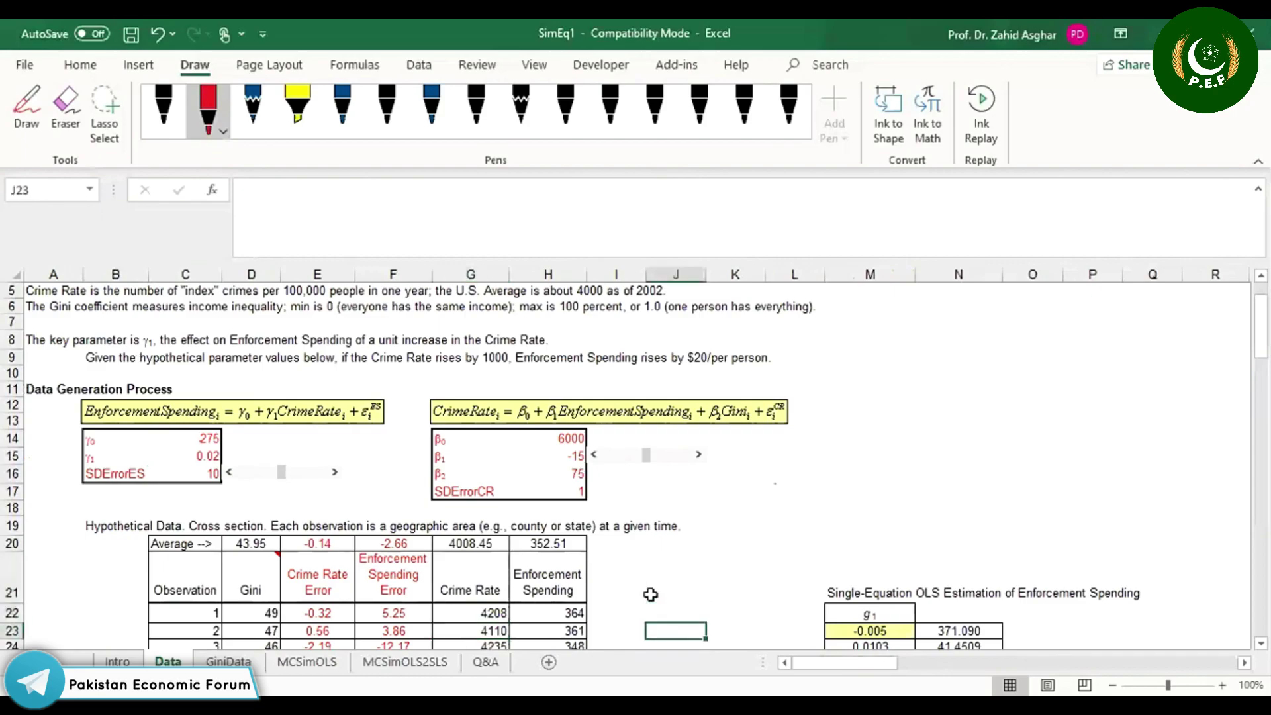
{"action": "key", "text": "Down"}
{"action": "key", "text": "Down"}
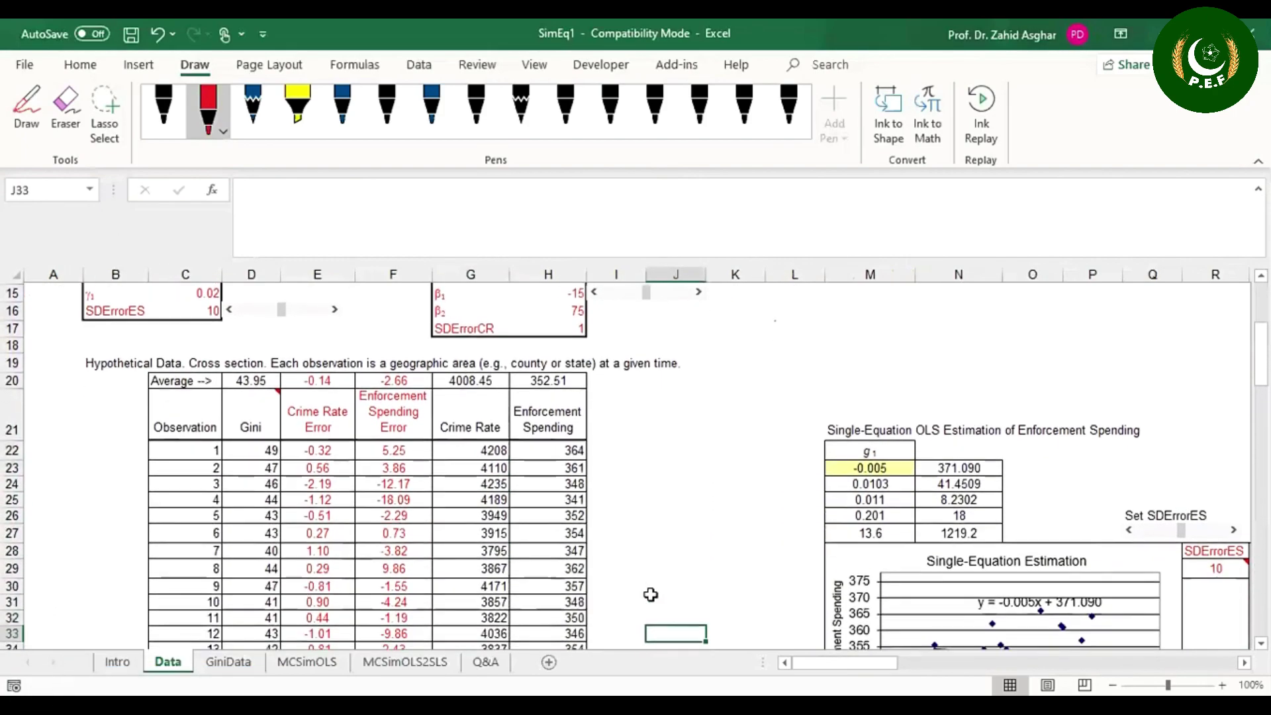
{"action": "left_click", "coordinate": [542, 419]}
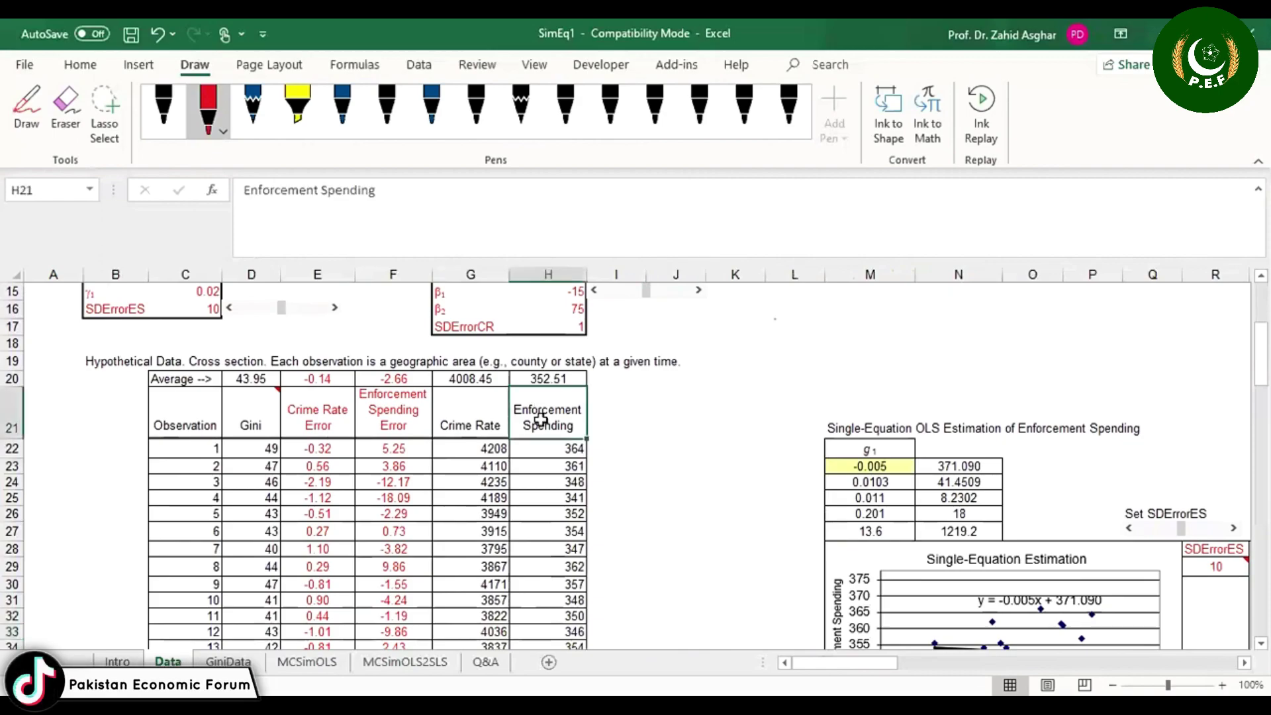
{"action": "left_click", "coordinate": [487, 416]}
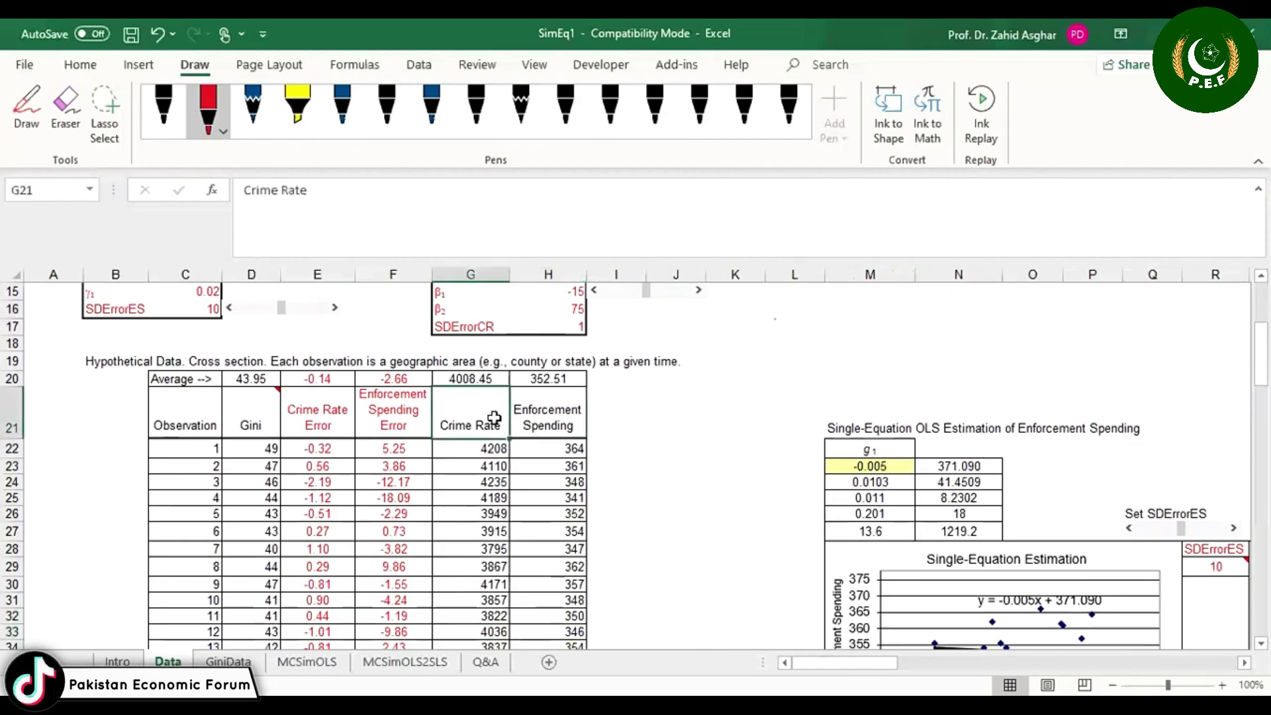
{"action": "left_click", "coordinate": [537, 457]}
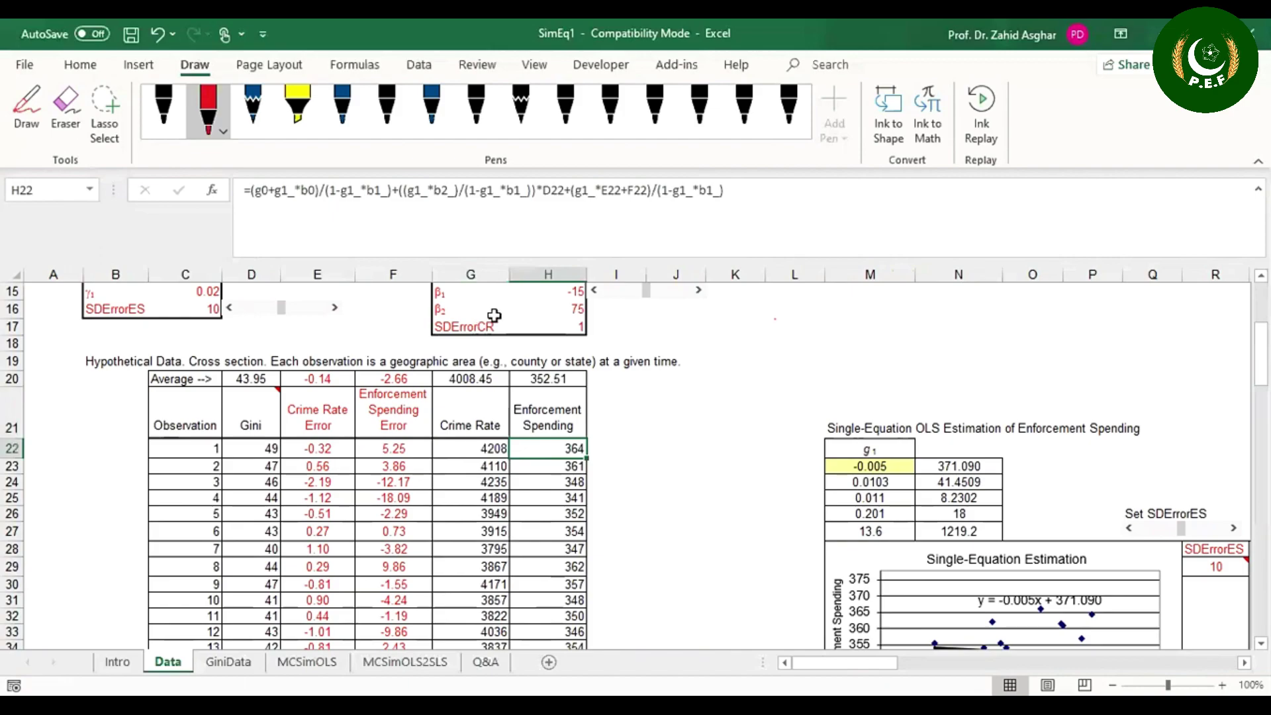
Step: Inspect the LINEST array formula in M23:N23 of the single-equation OLS estimation without changing it
{"action": "left_click", "coordinate": [644, 481]}
{"action": "left_click", "coordinate": [888, 467]}
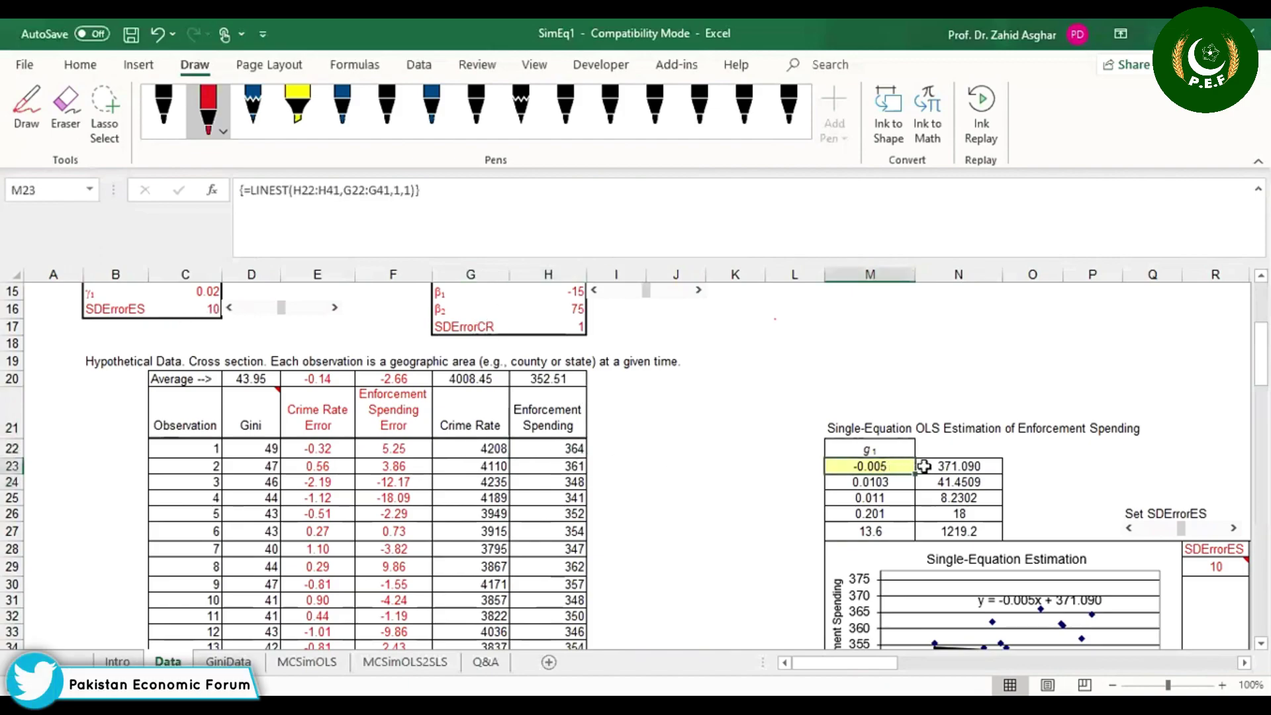
{"action": "left_click_drag", "start_coordinate": [923, 466], "coordinate": [950, 464]}
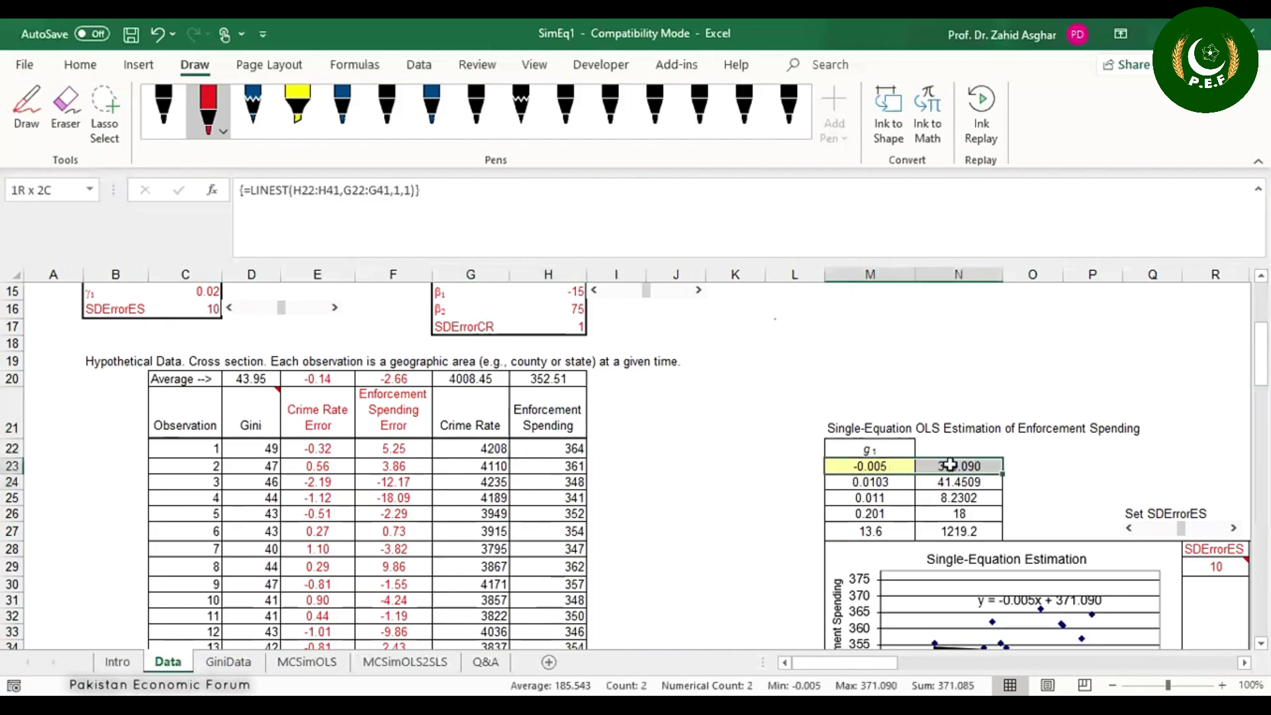
{"action": "left_click", "coordinate": [628, 190]}
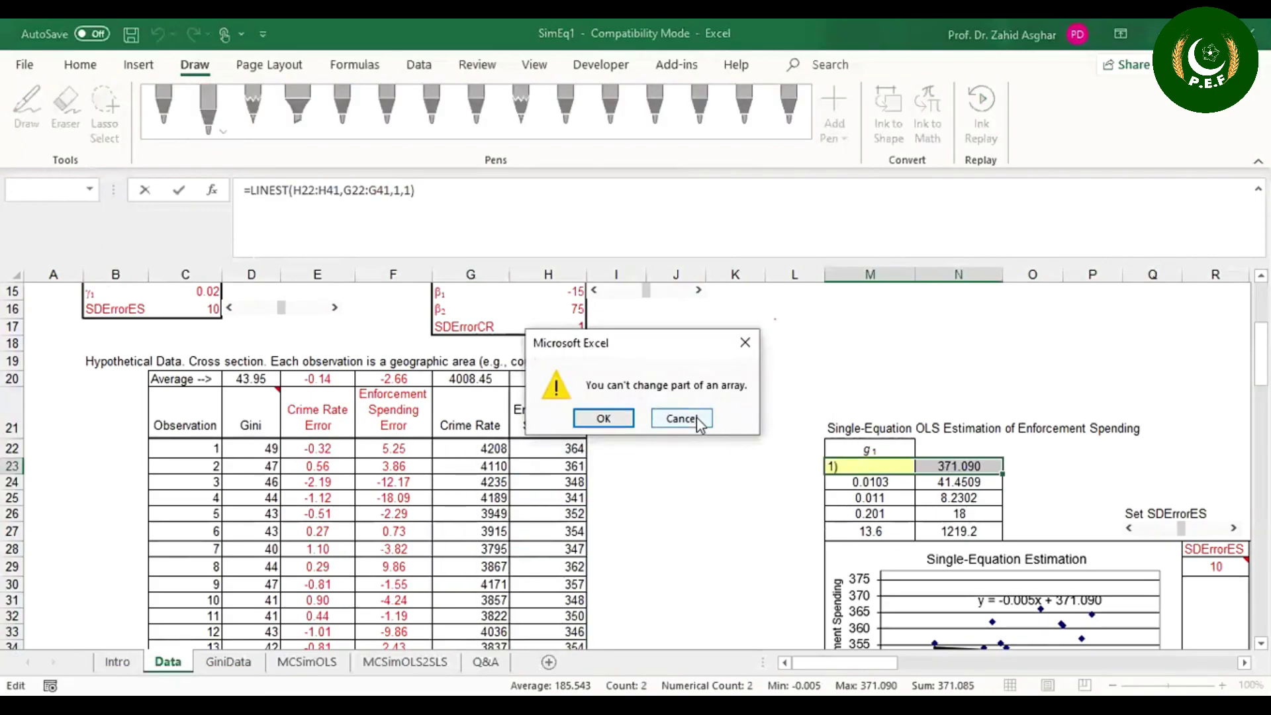
{"action": "left_click", "coordinate": [697, 422]}
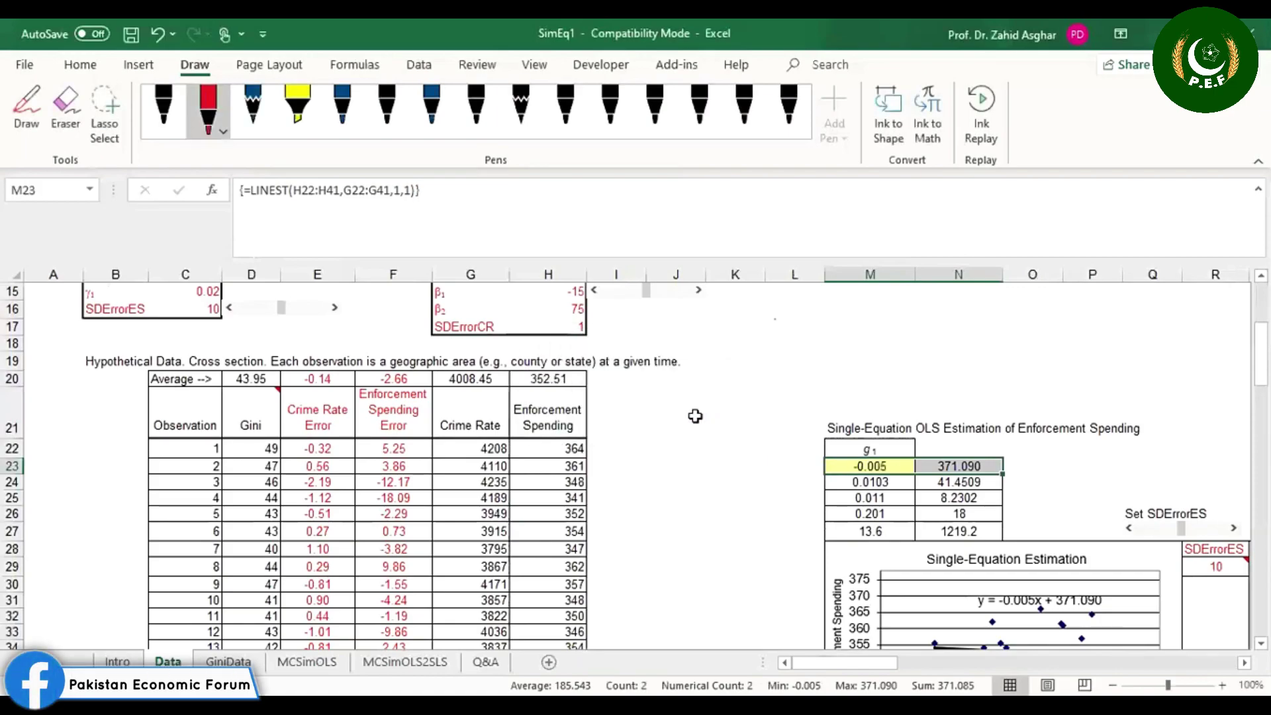
{"action": "left_click", "coordinate": [754, 515]}
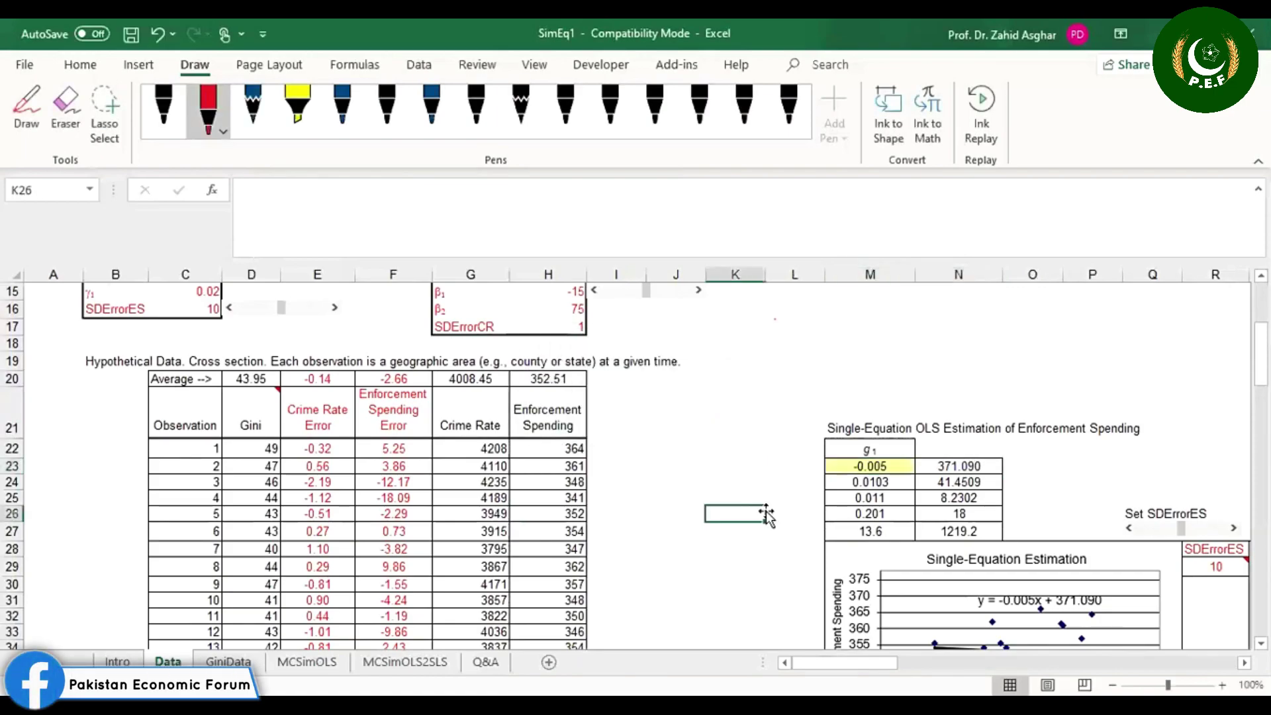
Step: Check the other LINEST output cells M24 and N26 in the single-equation OLS results
{"action": "left_click", "coordinate": [879, 480]}
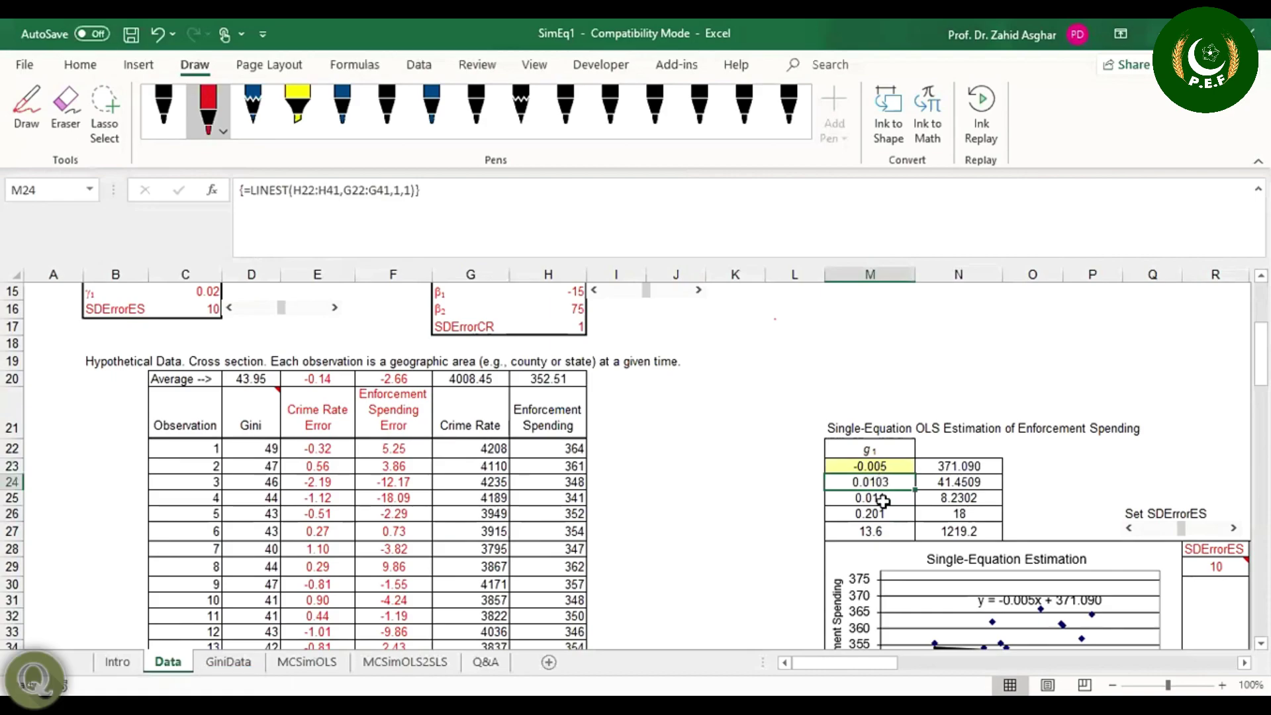
{"action": "left_click", "coordinate": [962, 514]}
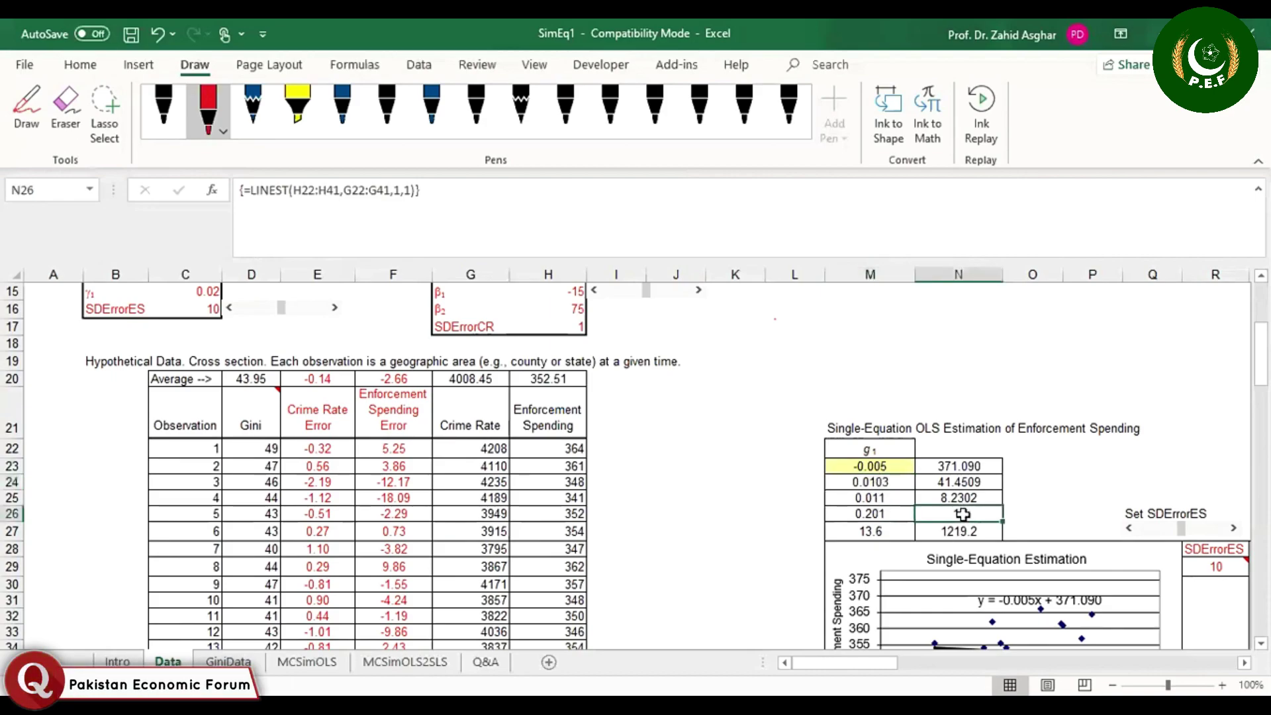
{"action": "left_click", "coordinate": [754, 526]}
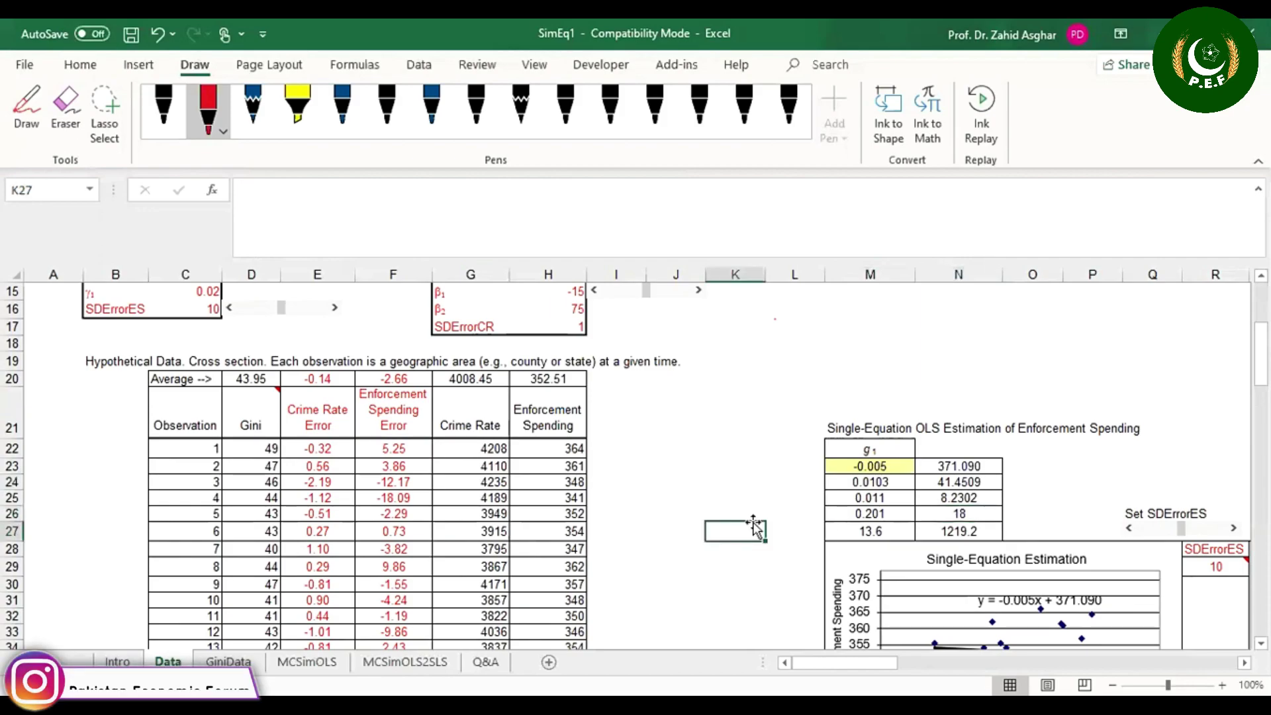
Step: Review the full hypothetical data table and the Single-Equation Estimation chart, and check the g1 estimate's formula in M23
{"action": "key", "text": "Down"}
{"action": "key", "text": "Down"}
{"action": "key", "text": "Down"}
{"action": "key", "text": "Down"}
{"action": "key", "text": "Down"}
{"action": "key", "text": "Down"}
{"action": "key", "text": "Down"}
{"action": "key", "text": "Down"}
{"action": "key", "text": "Down"}
{"action": "key", "text": "Down"}
{"action": "key", "text": "Down"}
{"action": "key", "text": "Down"}
{"action": "key", "text": "Down"}
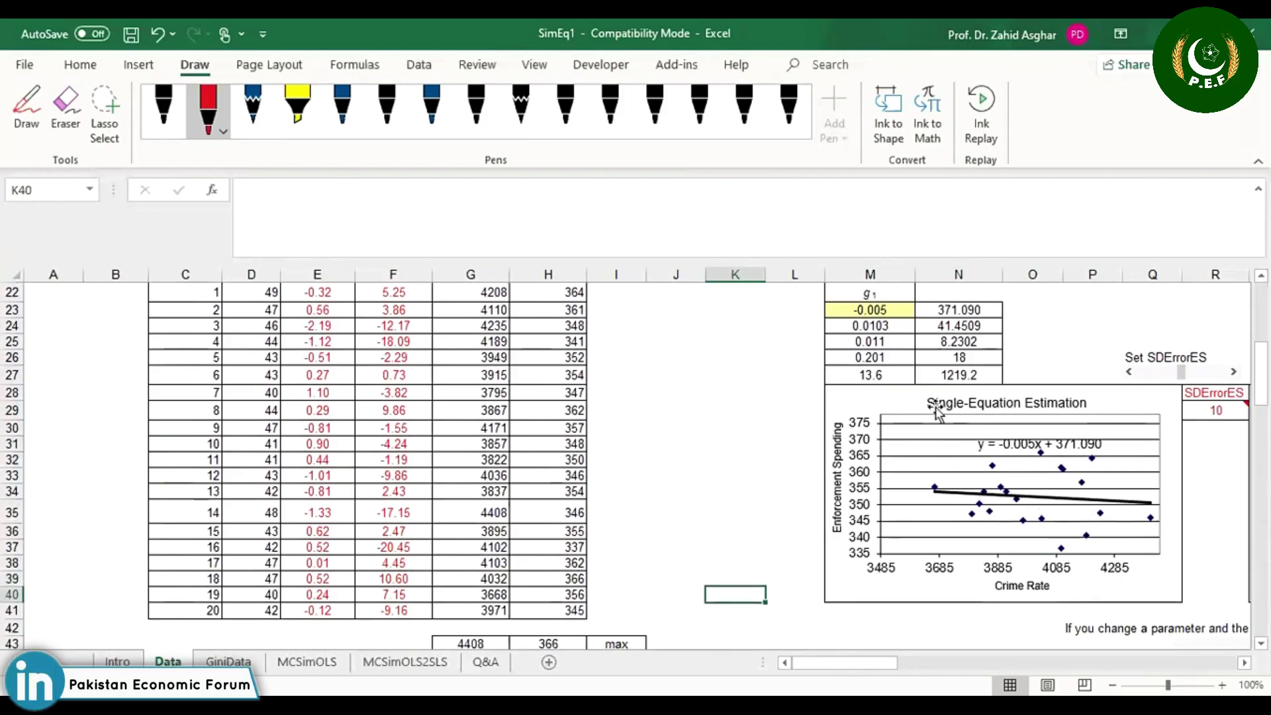
{"action": "left_click", "coordinate": [858, 309]}
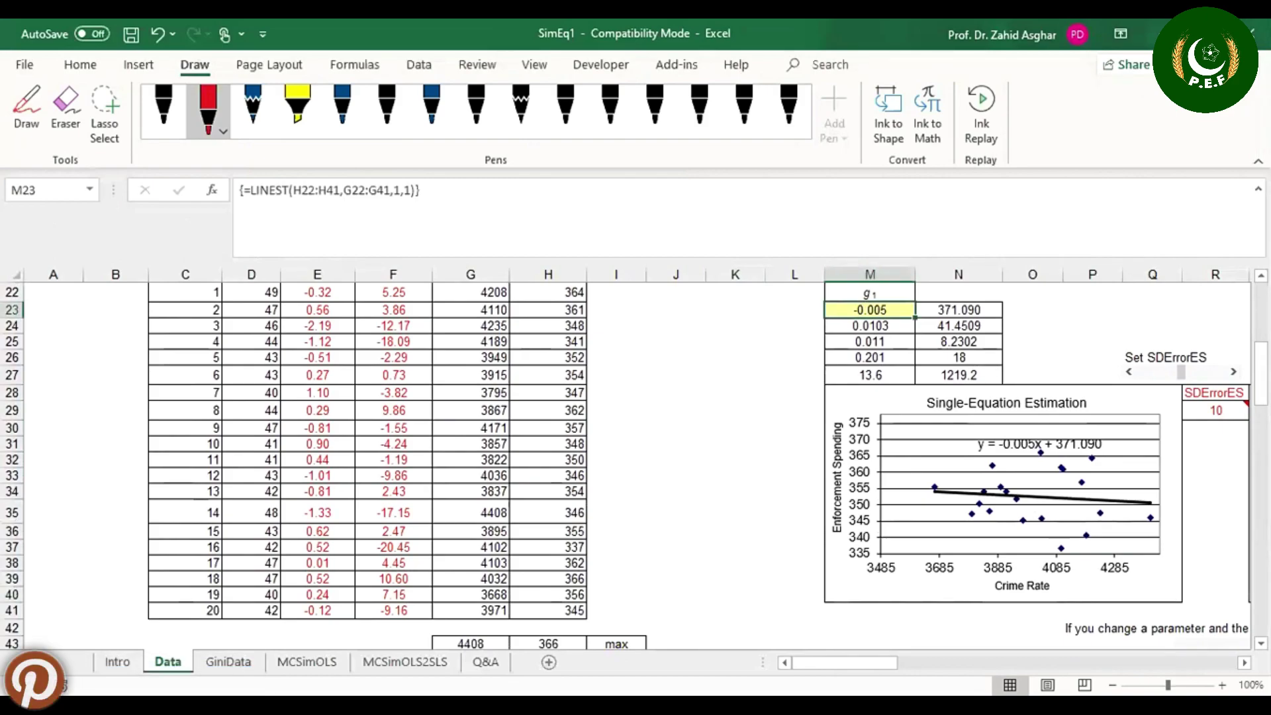
Step: Compare the true γ1 parameter in C15 of the Data Generation Process with the OLS estimate g1 in M23
{"action": "scroll", "coordinate": [894, 447], "scroll_direction": "up", "scroll_amount": 6}
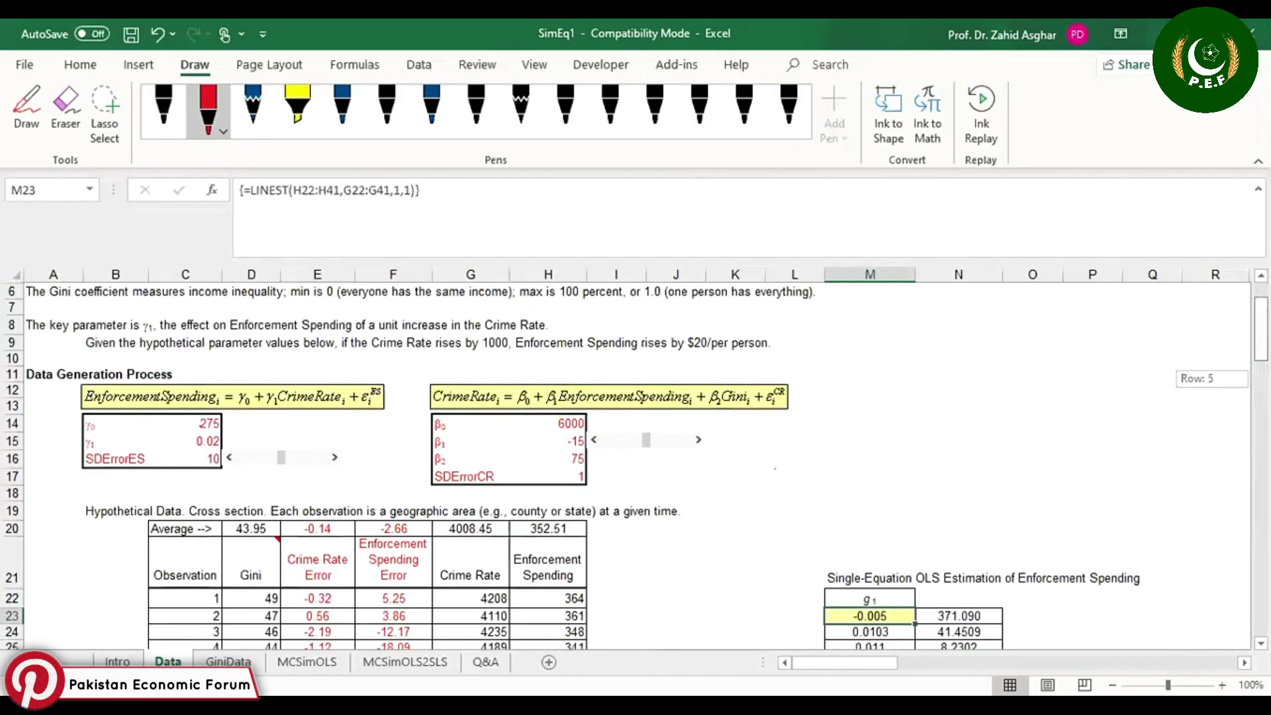
{"action": "left_click", "coordinate": [204, 442]}
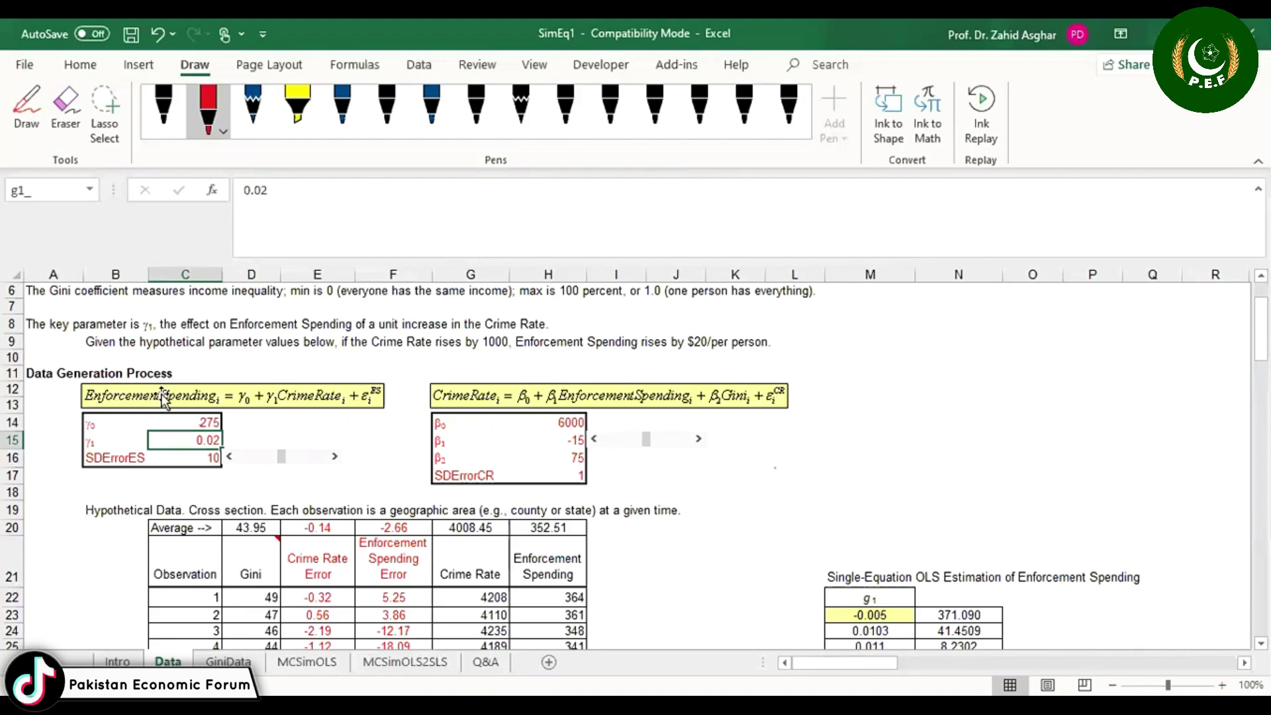
{"action": "left_click", "coordinate": [843, 615]}
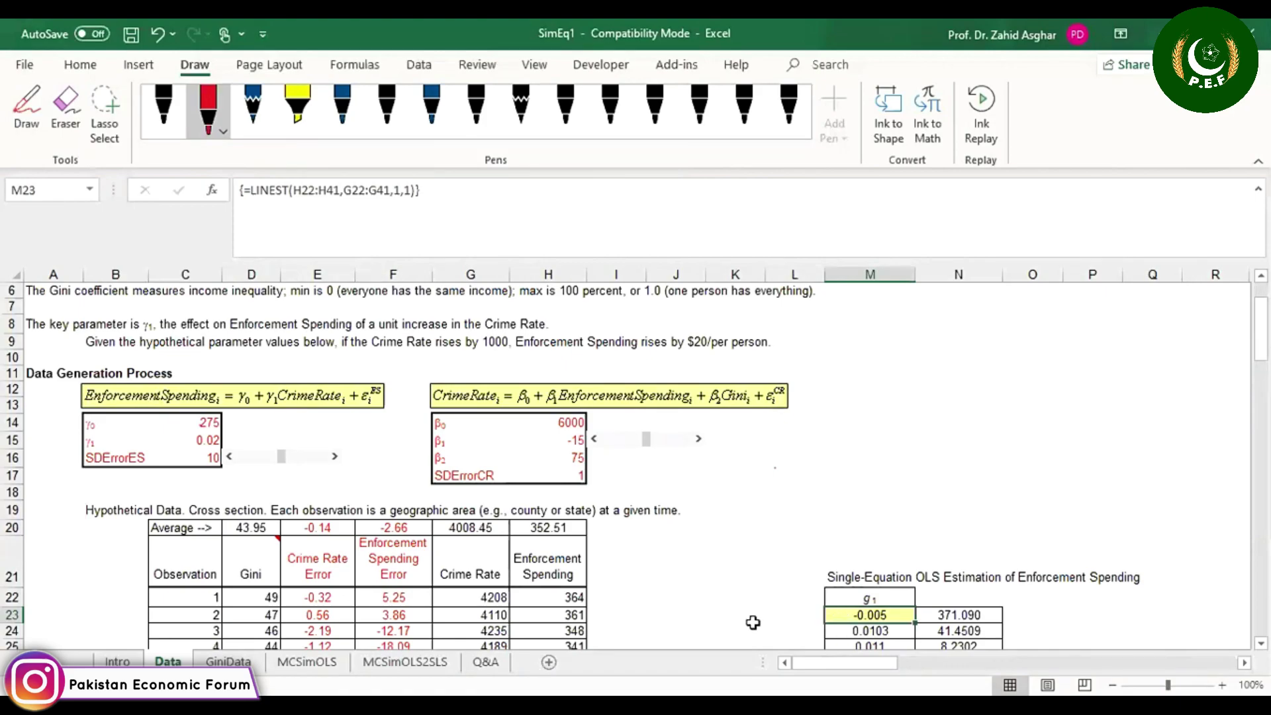
Step: Recalculate the worksheet repeatedly to draw new random errors and resample the single-equation OLS estimate g1
{"action": "left_click", "coordinate": [732, 602]}
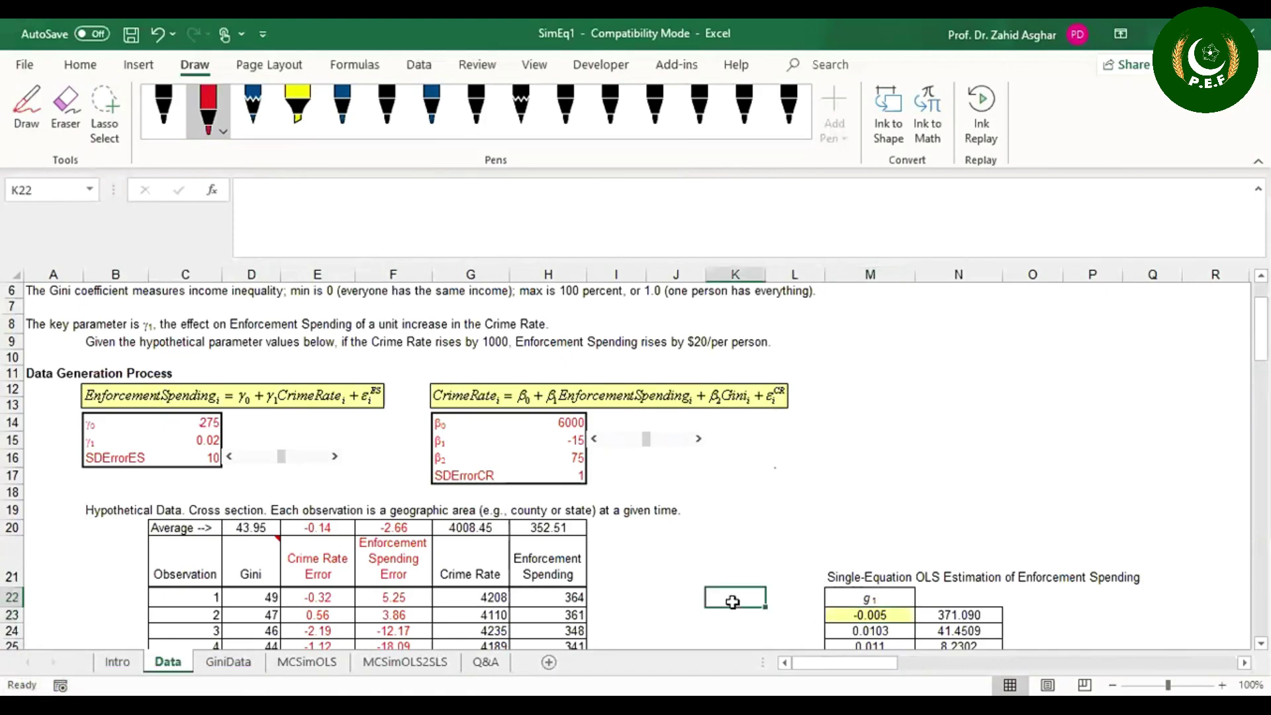
{"action": "key", "text": "F9"}
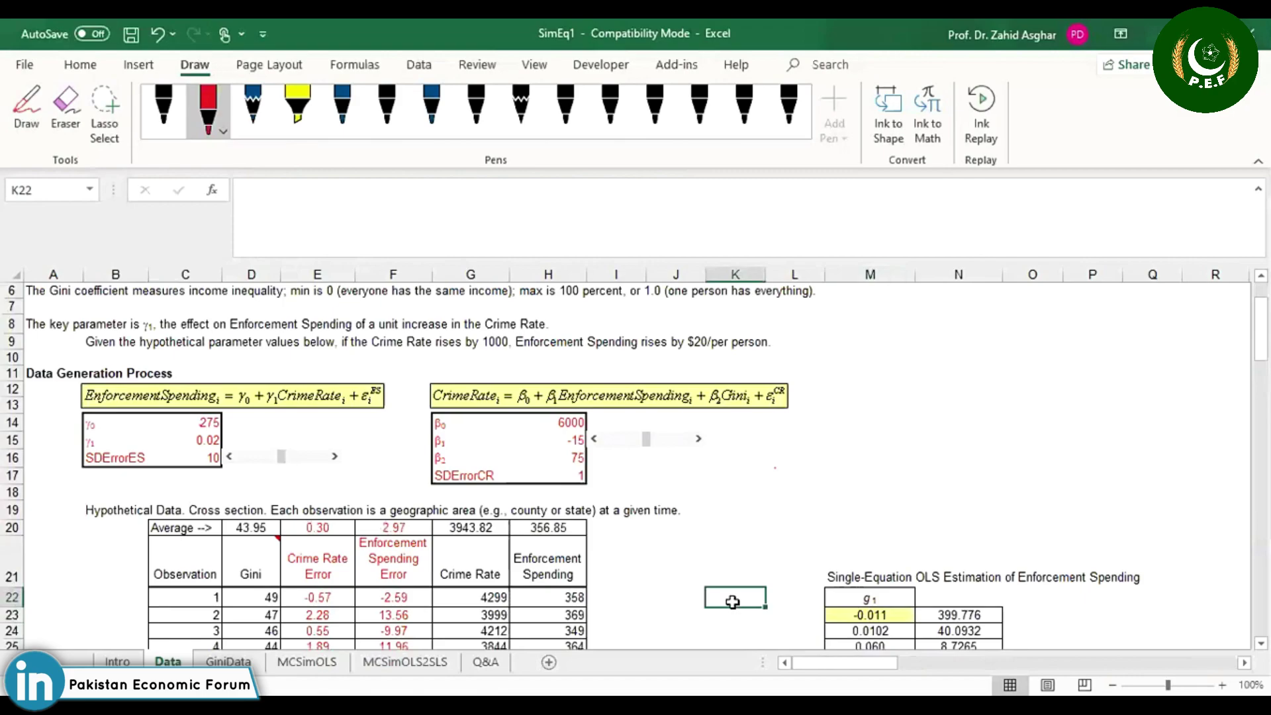
{"action": "key", "text": "F9"}
{"action": "key", "text": "F9"}
{"action": "key", "text": "F9"}
{"action": "key", "text": "F9"}
{"action": "key", "text": "F9"}
{"action": "key", "text": "F9"}
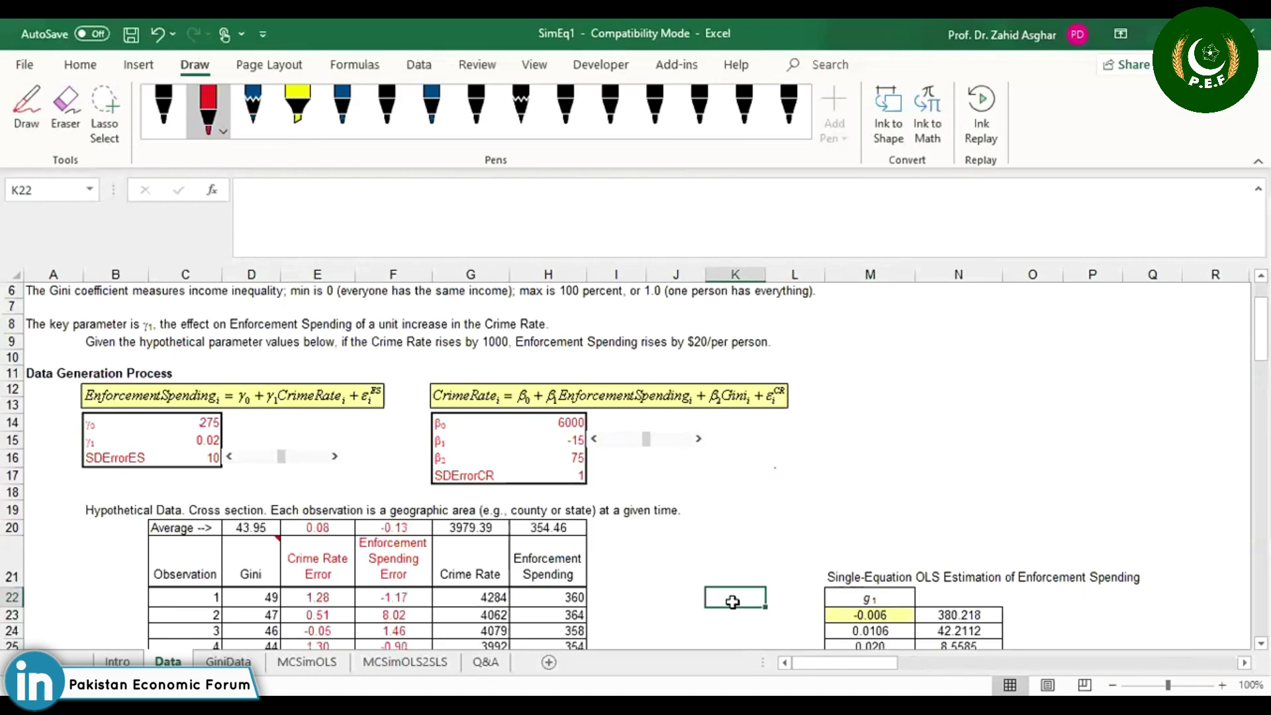
{"action": "key", "text": "F9"}
{"action": "key", "text": "F9"}
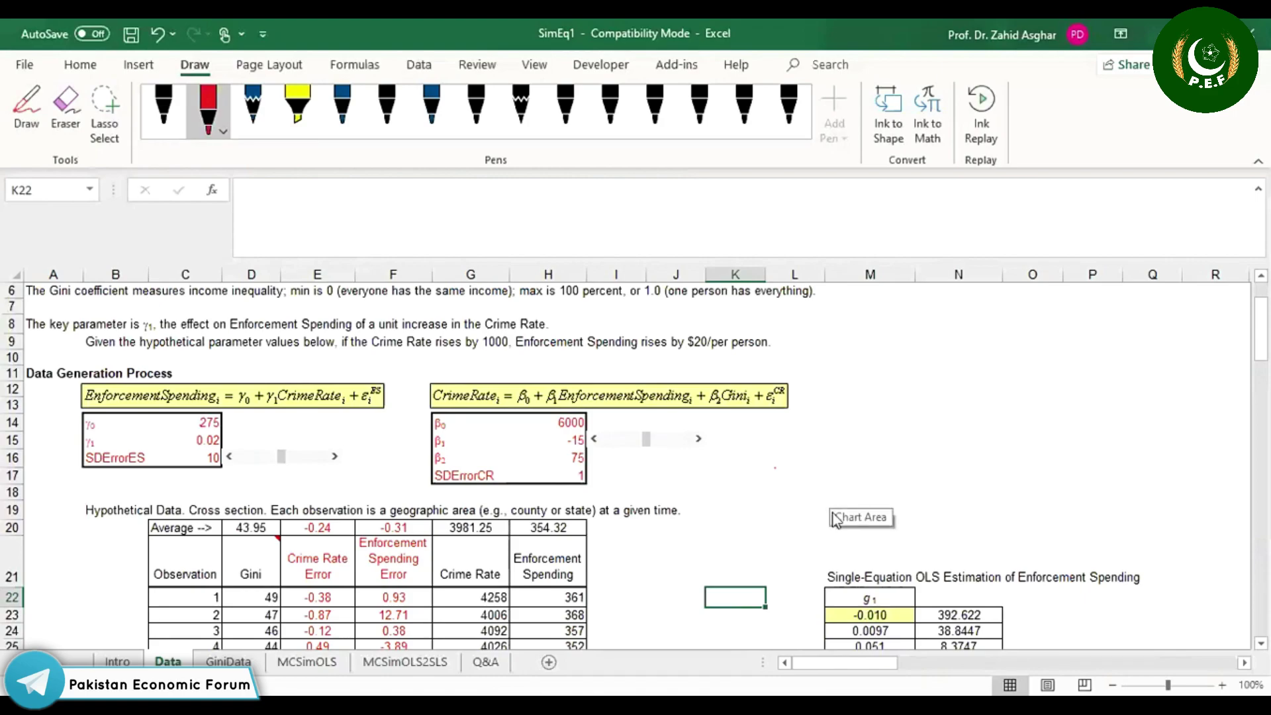
Step: Select the g1 estimate in M23 and look for the Monte Carlo simulation add-in among the available tools
{"action": "left_click", "coordinate": [850, 614]}
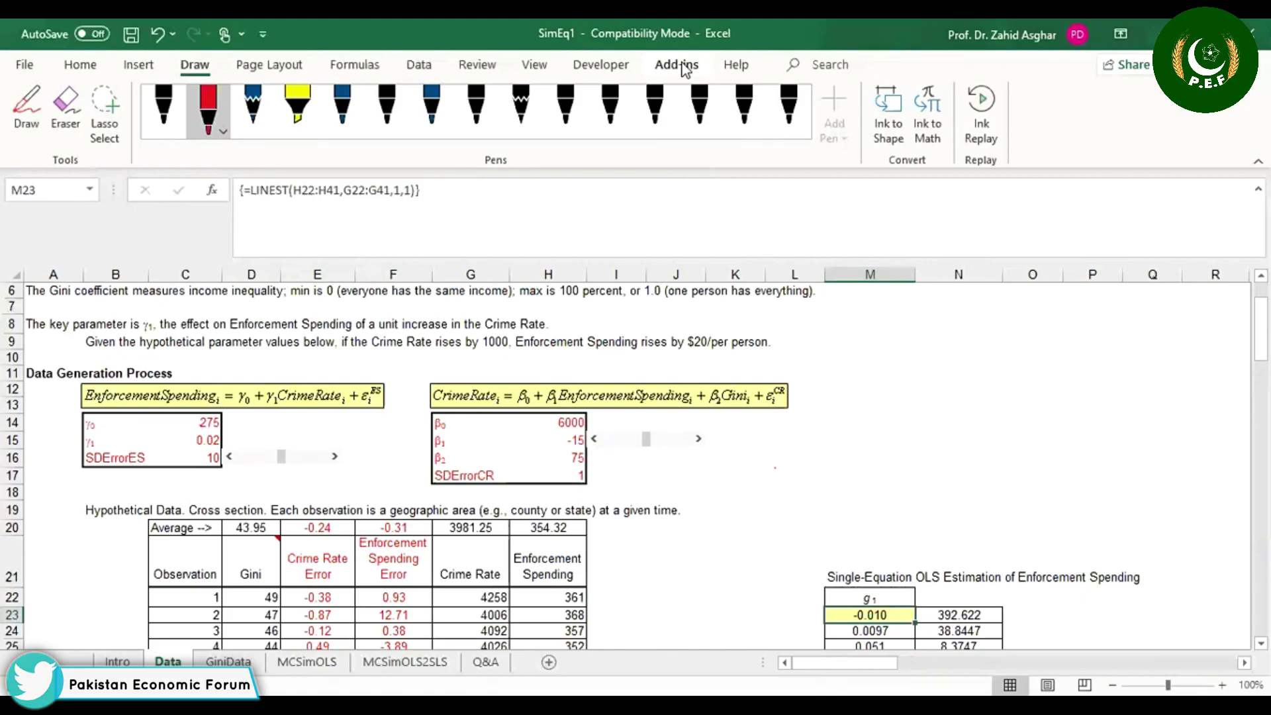
{"action": "left_click", "coordinate": [430, 69]}
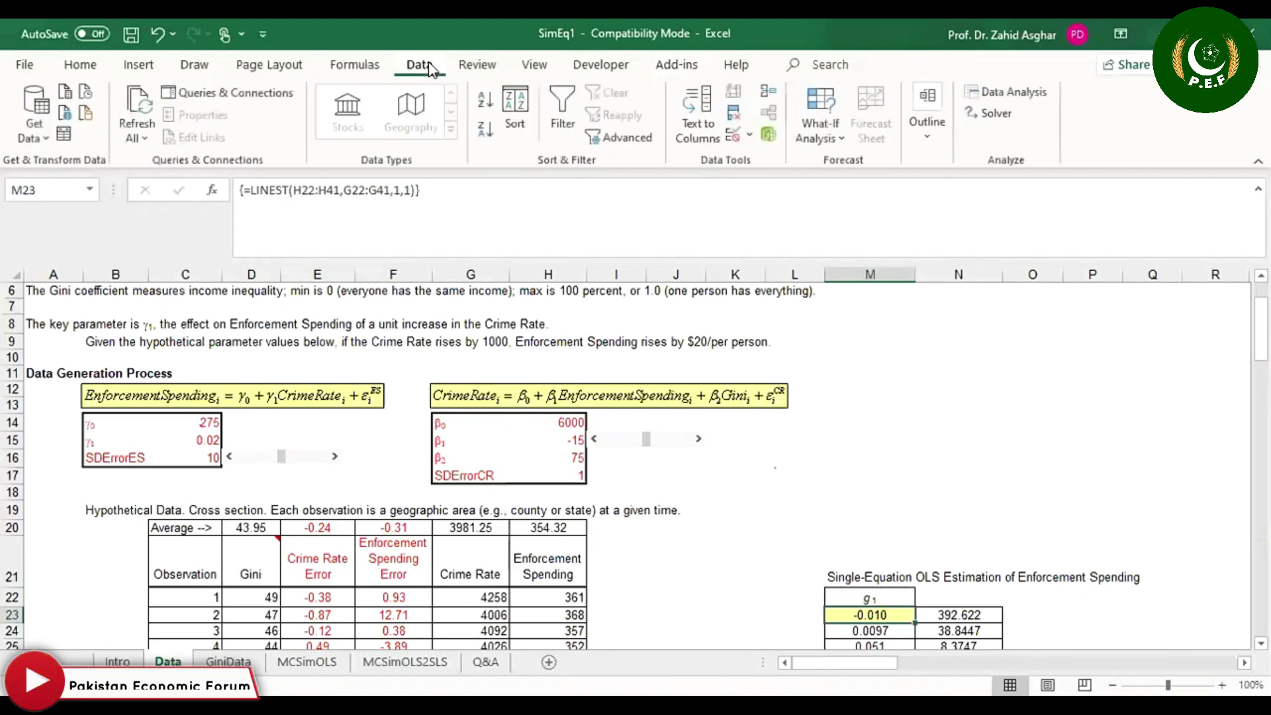
{"action": "left_click", "coordinate": [665, 69]}
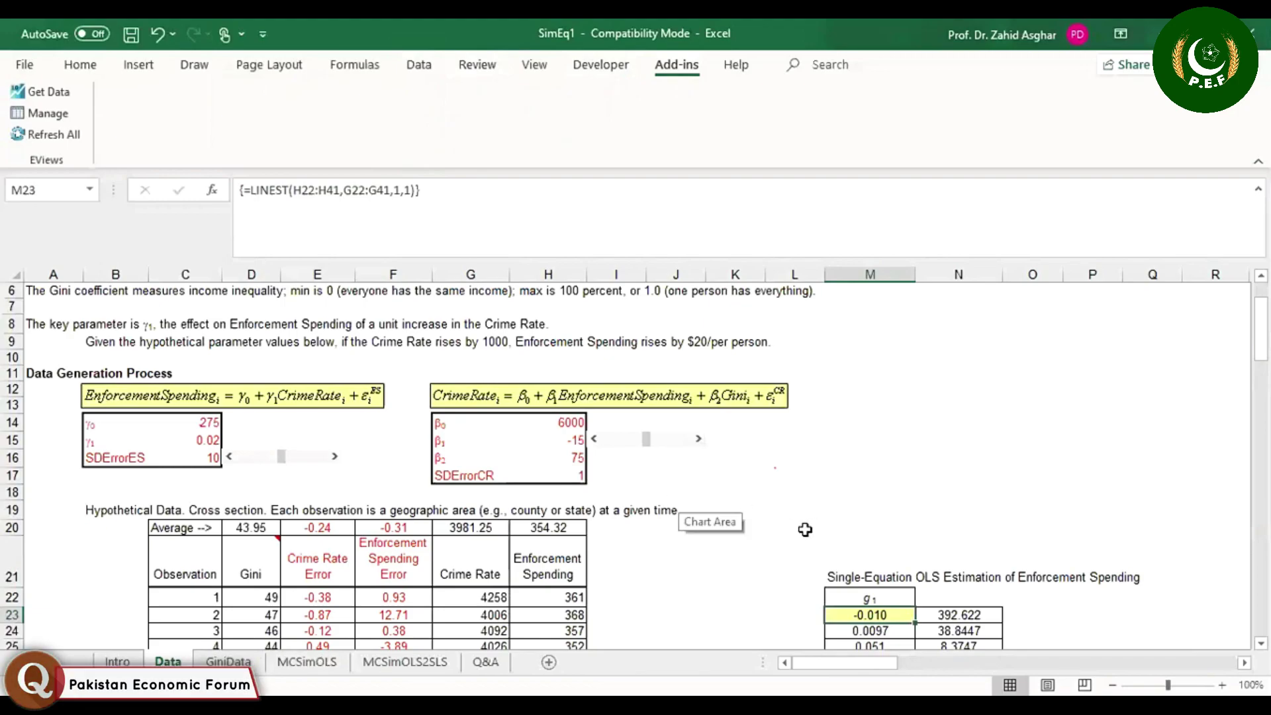
Step: Examine the Monte Carlo summary statistics and the histogram of $M$23 on the MCSimOLS sheet
{"action": "left_click", "coordinate": [308, 661]}
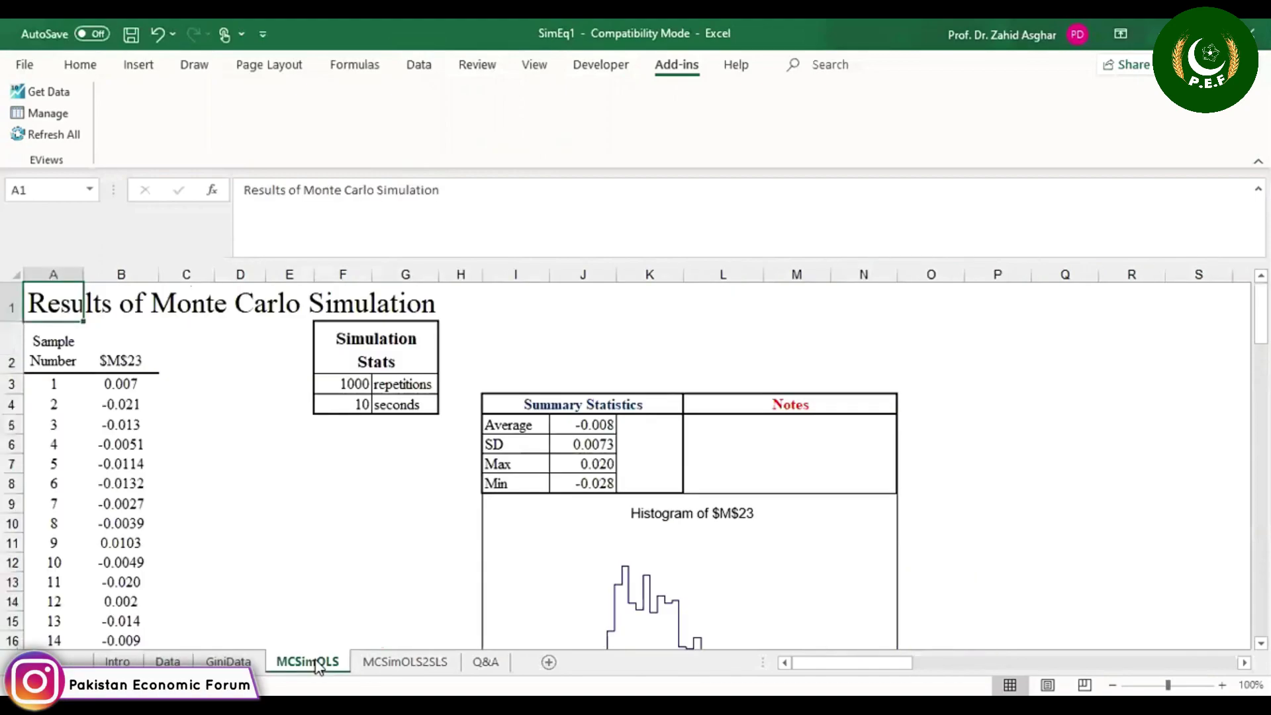
{"action": "left_click", "coordinate": [558, 426]}
{"action": "left_click", "coordinate": [364, 502]}
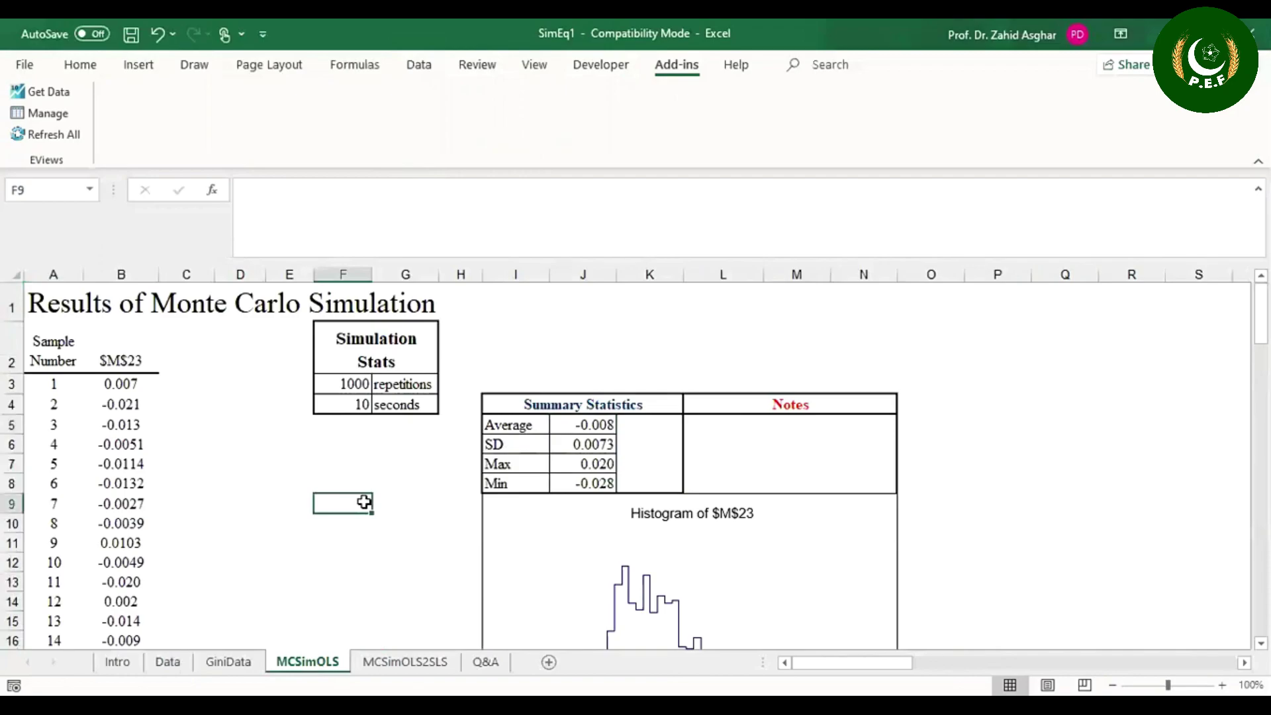
{"action": "key", "text": "Down"}
{"action": "key", "text": "Down"}
{"action": "key", "text": "Down"}
{"action": "key", "text": "Down"}
{"action": "key", "text": "Down"}
{"action": "key", "text": "Down"}
{"action": "key", "text": "Down"}
{"action": "key", "text": "Down"}
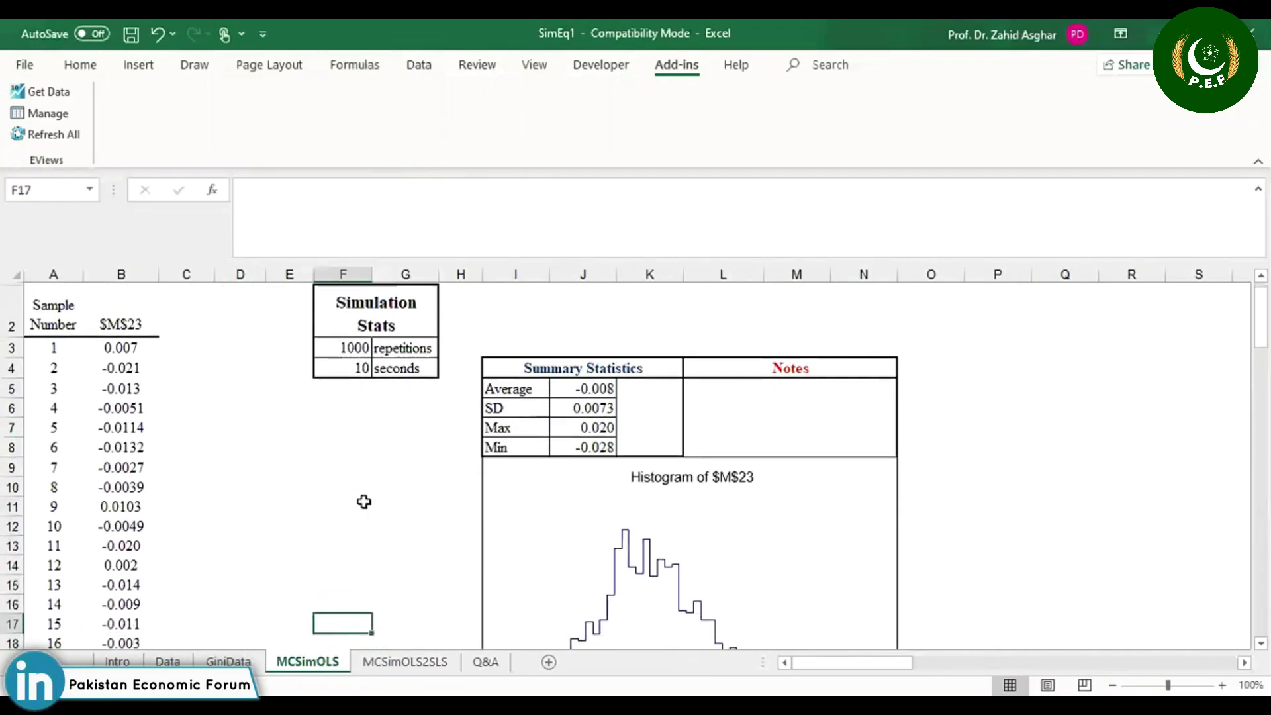
{"action": "key", "text": "Down"}
{"action": "key", "text": "Down"}
{"action": "key", "text": "Down"}
{"action": "key", "text": "Down"}
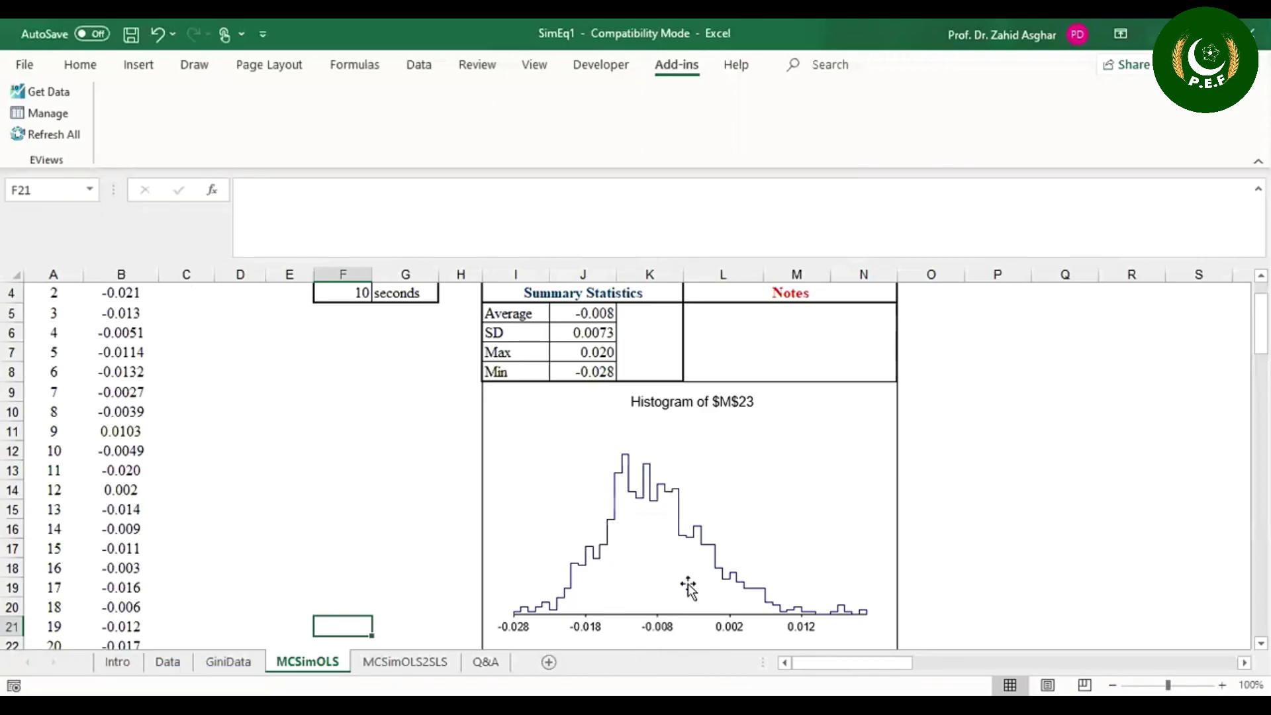
Step: Circle the central part of the $M$23 histogram in red ink and handwrite 0.02 beside its upper tail
{"action": "left_click", "coordinate": [192, 69]}
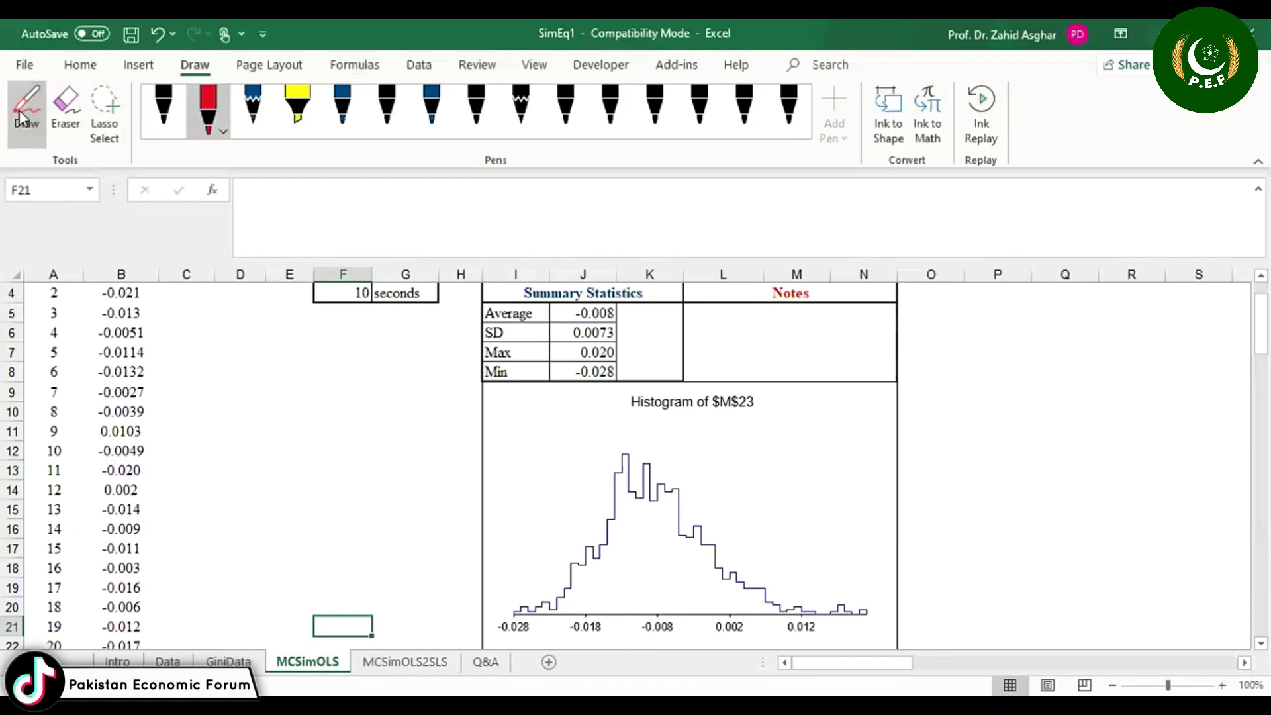
{"action": "left_click_drag", "start_coordinate": [649, 452], "coordinate": [588, 647]}
{"action": "mouse_move", "coordinate": [667, 647]}
{"action": "left_mouse_down"}
{"action": "mouse_move", "coordinate": [663, 458]}
{"action": "mouse_move", "coordinate": [623, 495]}
{"action": "left_mouse_up"}
{"action": "left_click_drag", "start_coordinate": [813, 584], "coordinate": [816, 602]}
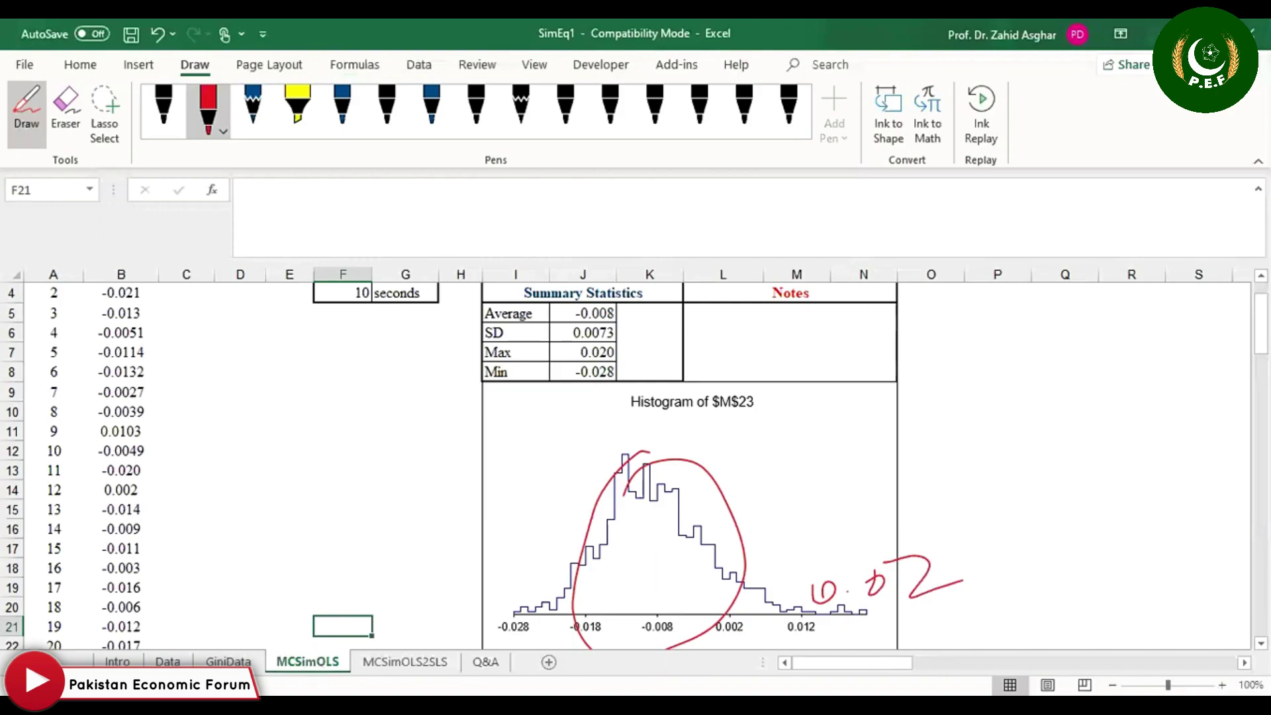
{"action": "key", "text": "Escape"}
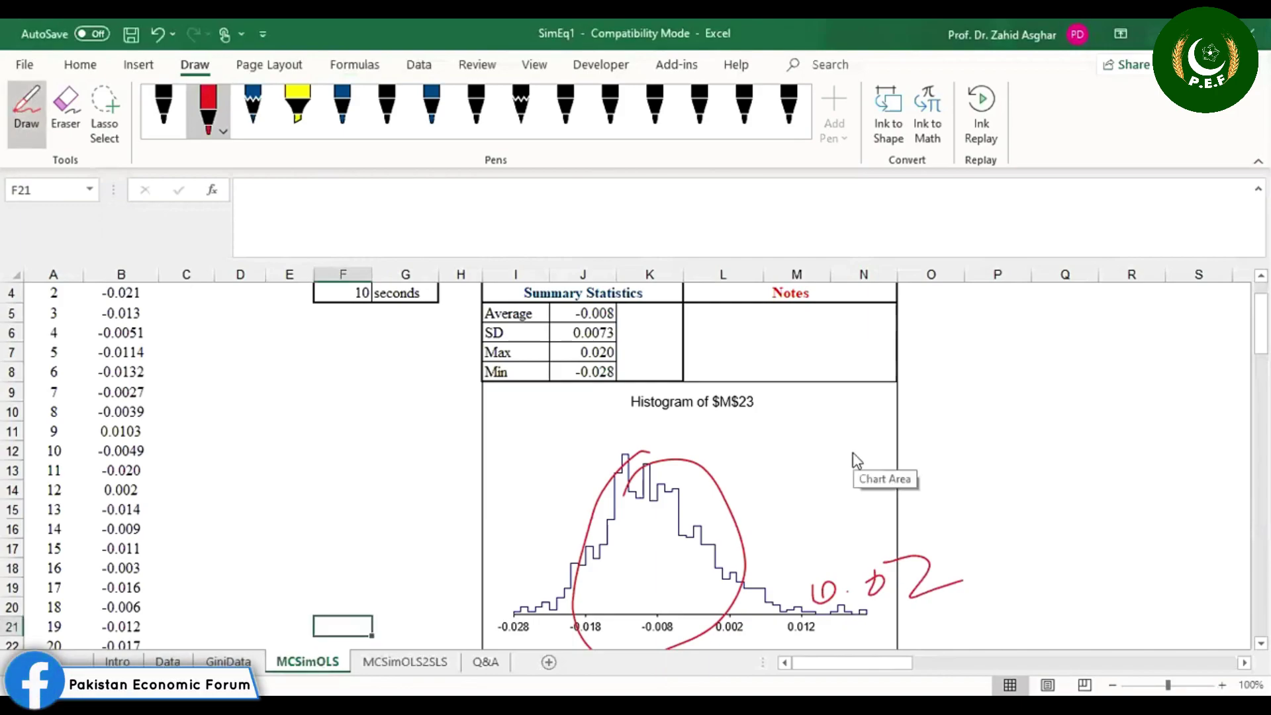
{"action": "key", "text": "alt+p"}
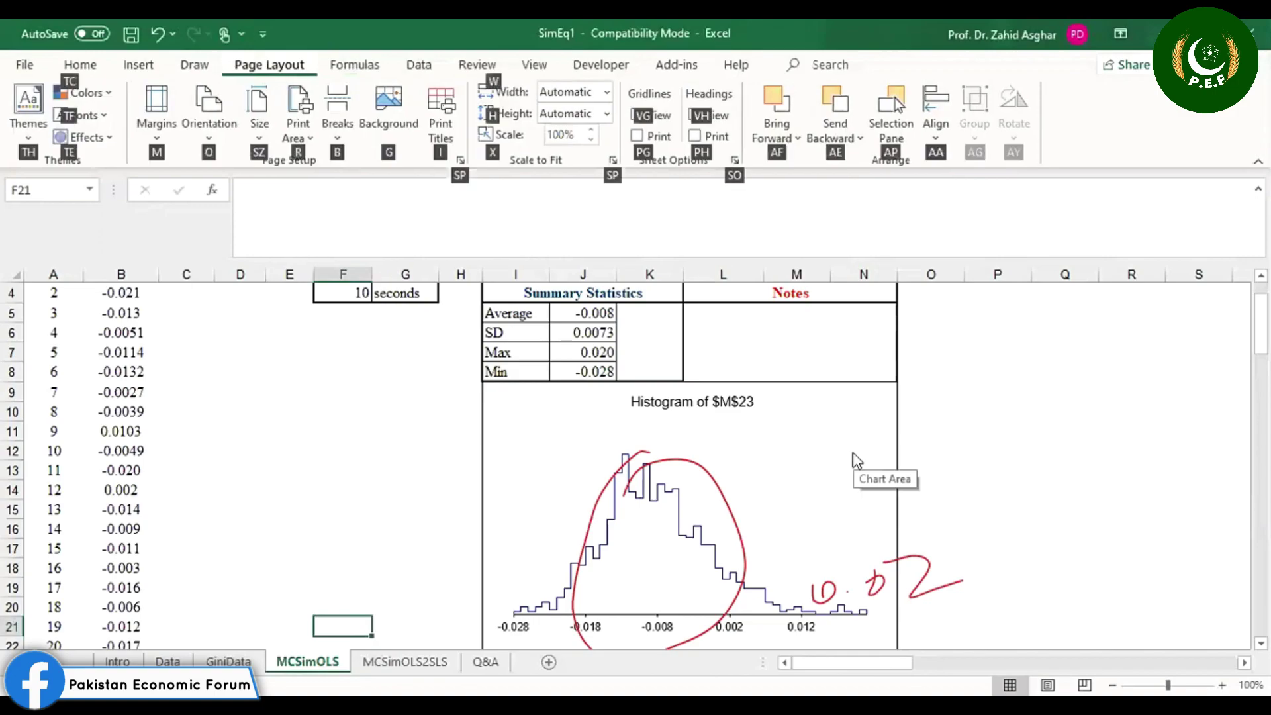
{"action": "left_click", "coordinate": [824, 30]}
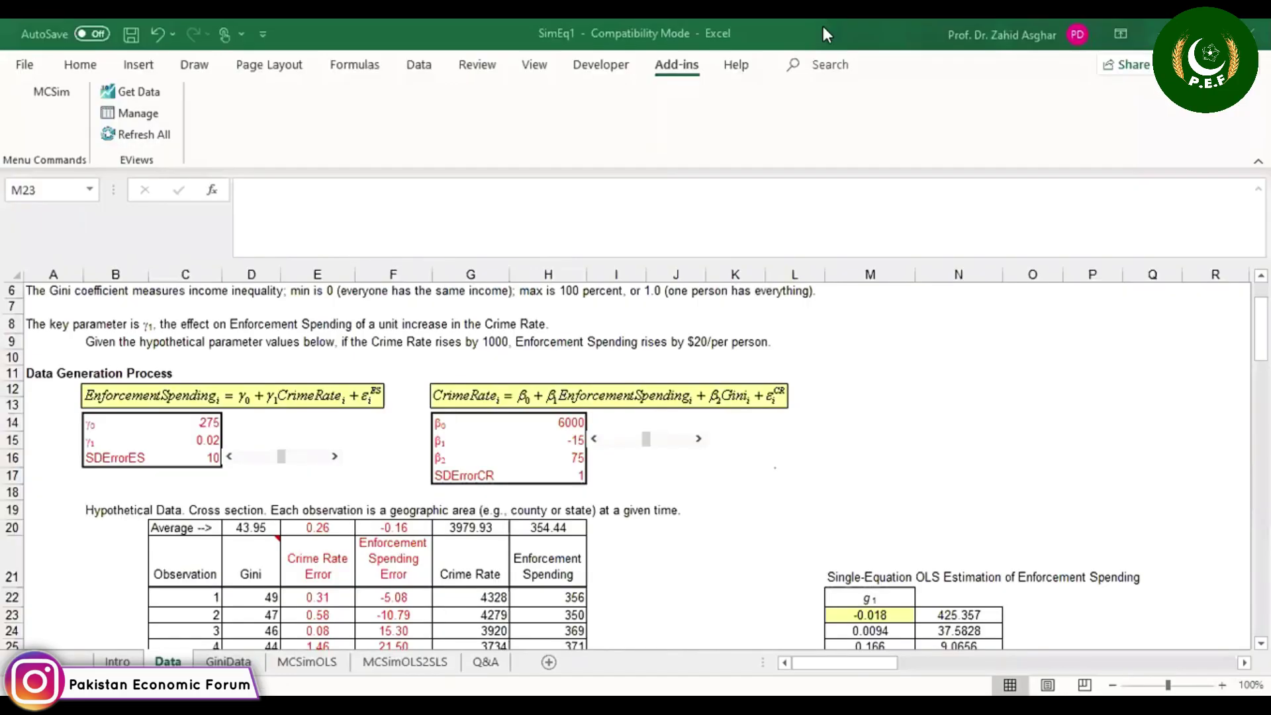
Step: Run an MCSim Monte Carlo simulation of cell M23 on the Data sheet with 1000 repetitions and No Changes to the RNG
{"action": "left_click", "coordinate": [858, 615]}
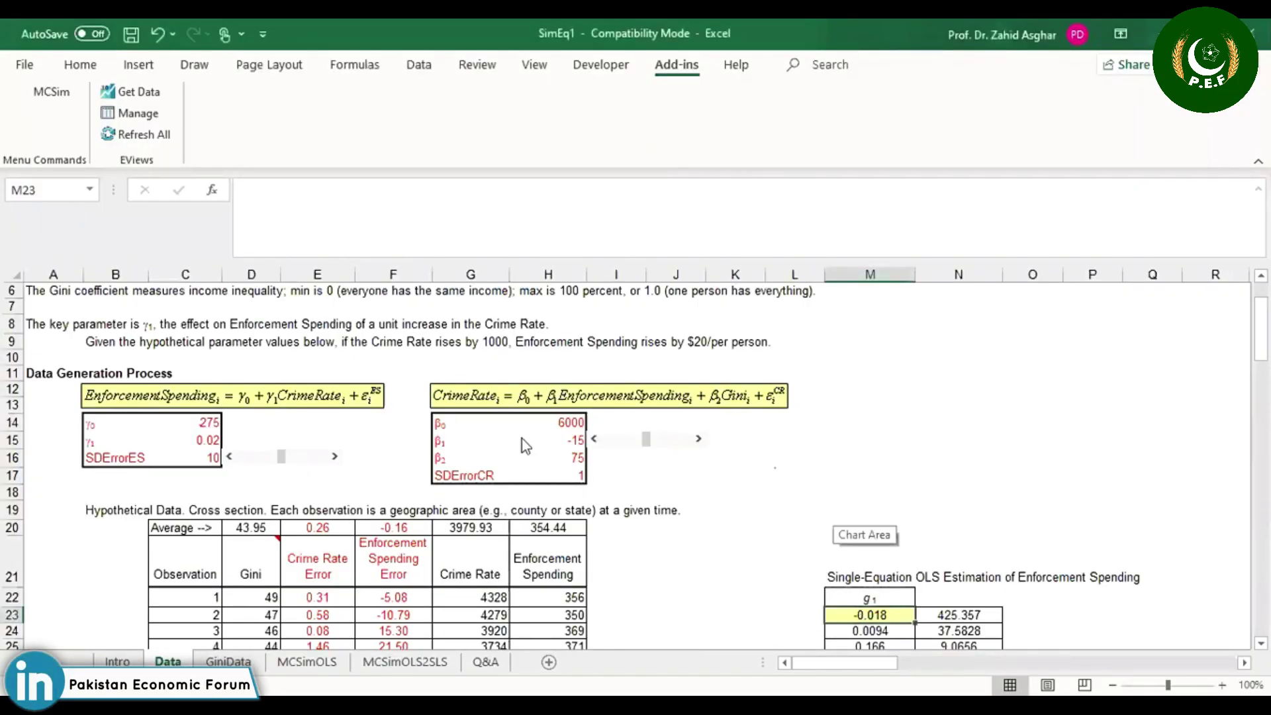
{"action": "left_click", "coordinate": [46, 93]}
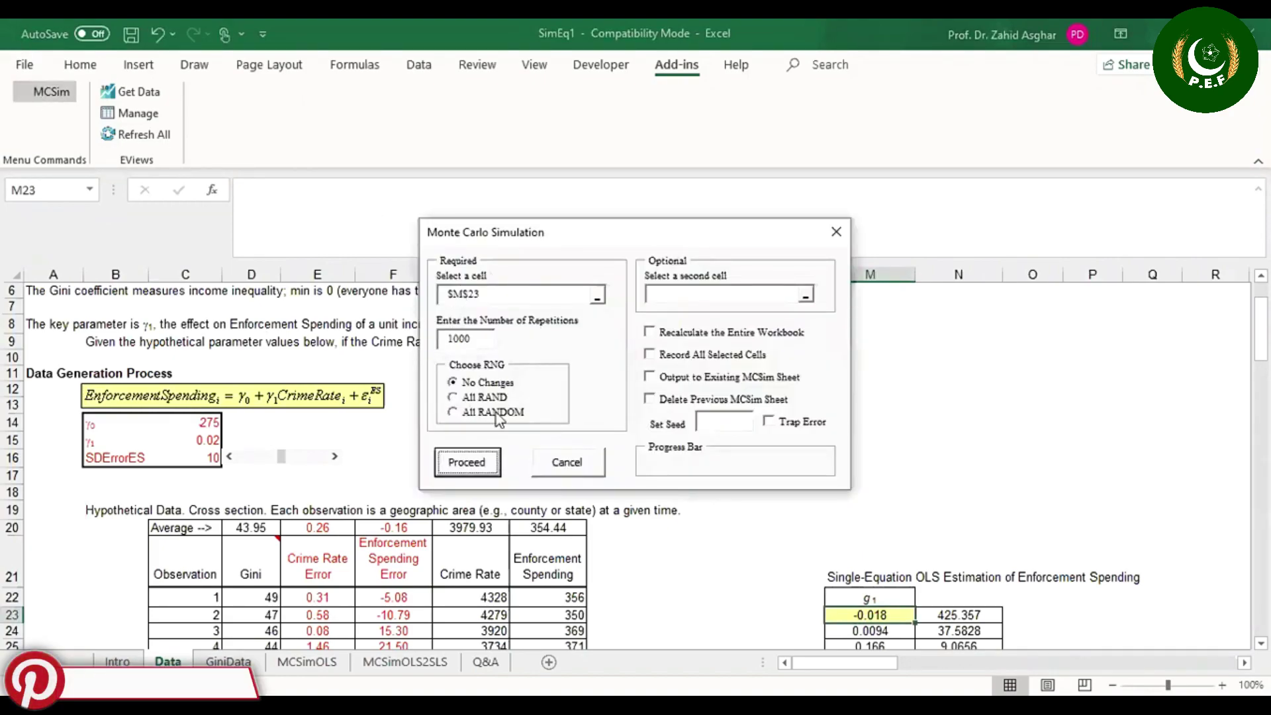
{"action": "left_click", "coordinate": [455, 464]}
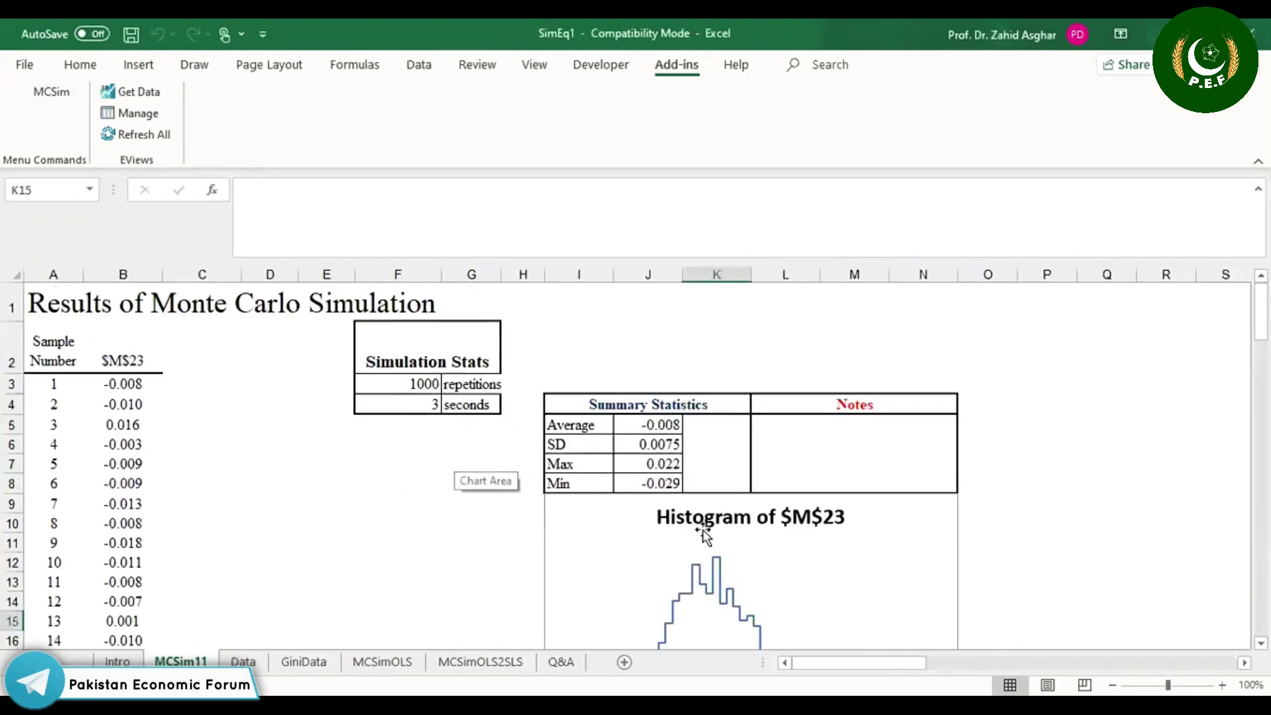
Step: Examine the new simulation's average and SD for $M$23 and the shape of its histogram
{"action": "left_click", "coordinate": [645, 421]}
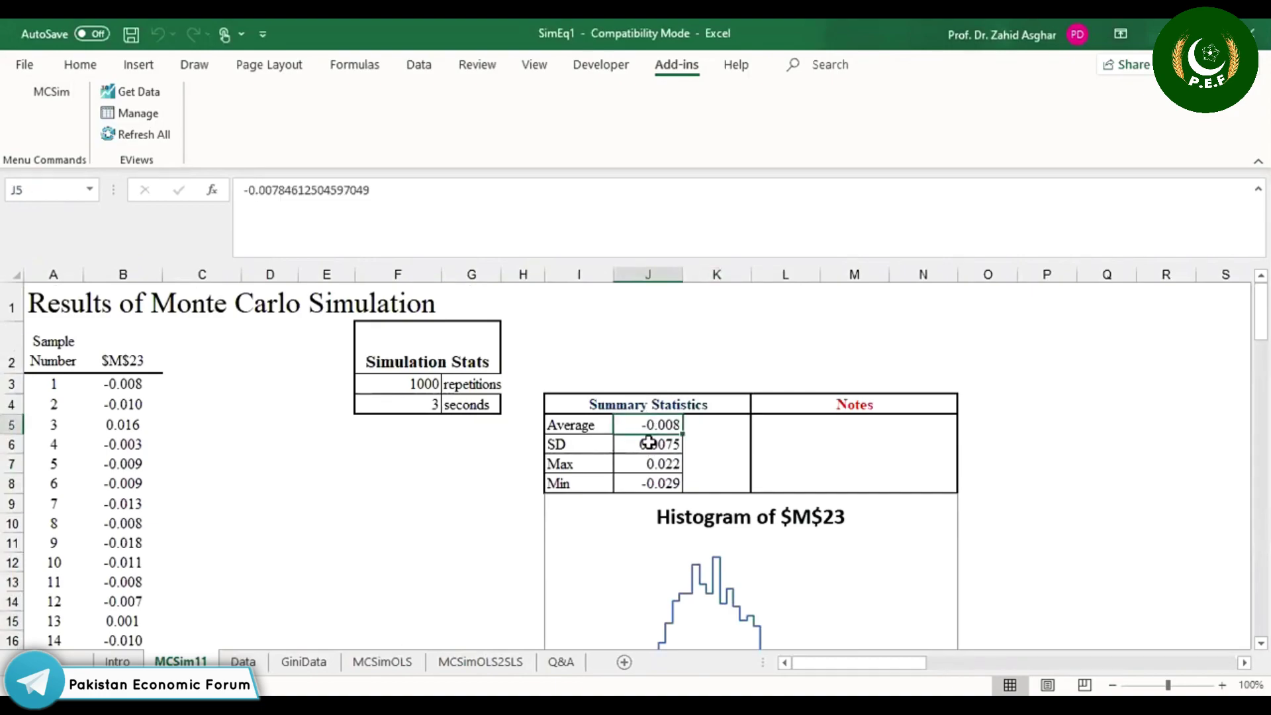
{"action": "left_click", "coordinate": [646, 446]}
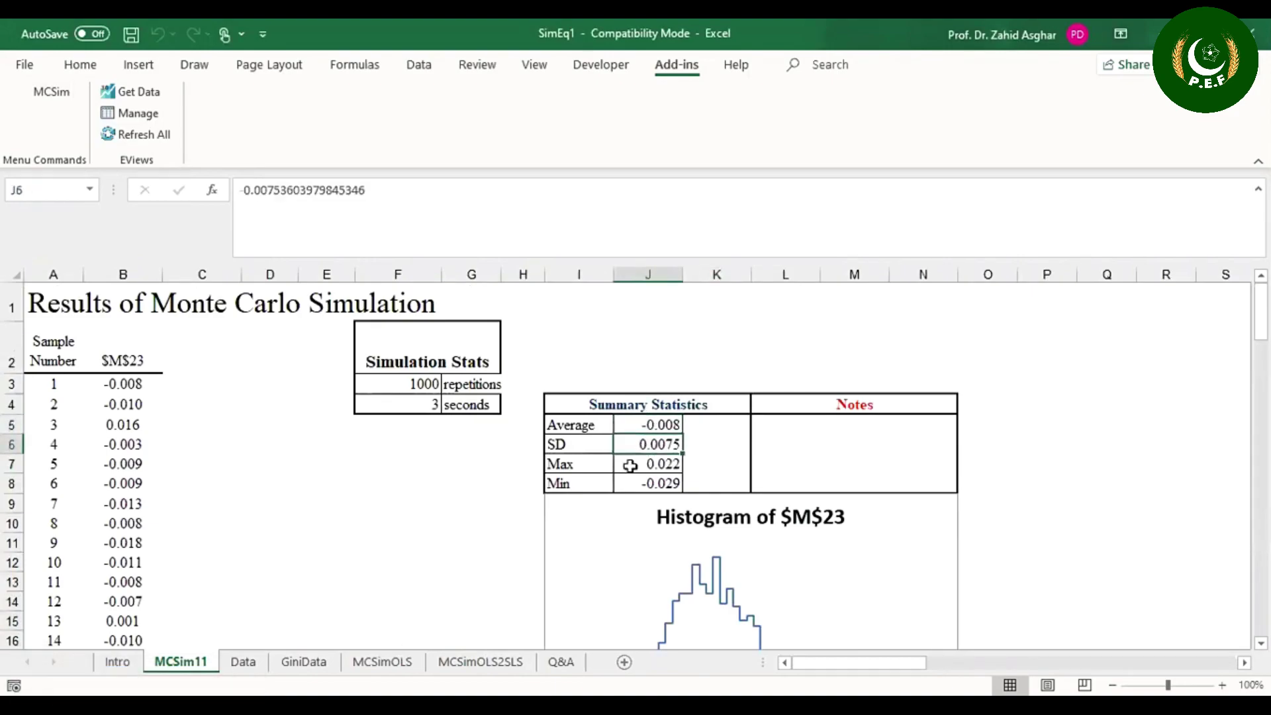
{"action": "key", "text": "Down"}
{"action": "key", "text": "Down"}
{"action": "key", "text": "Down"}
{"action": "key", "text": "Down"}
{"action": "key", "text": "Down"}
{"action": "key", "text": "Down"}
{"action": "key", "text": "Down"}
{"action": "key", "text": "Down"}
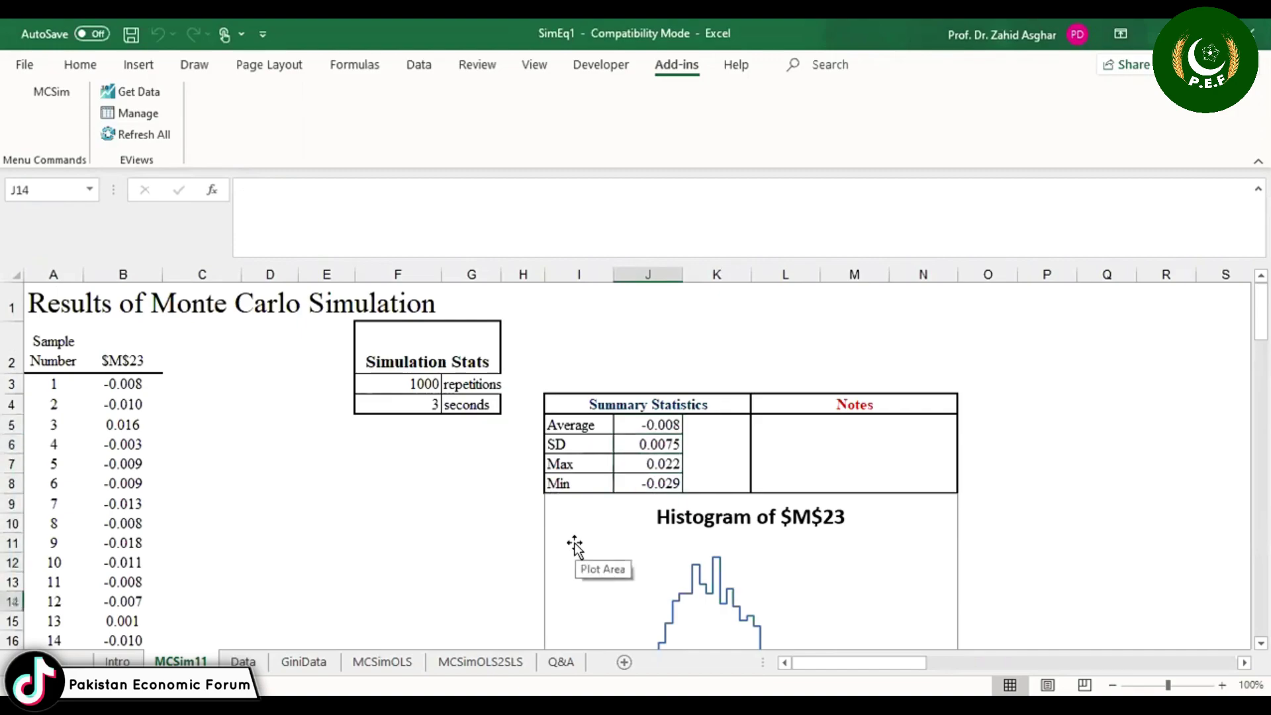
{"action": "scroll", "coordinate": [756, 559], "scroll_direction": "down", "scroll_amount": 2}
{"action": "scroll", "coordinate": [756, 559], "scroll_direction": "up", "scroll_amount": 2}
{"action": "scroll", "coordinate": [756, 559], "scroll_direction": "down", "scroll_amount": 1}
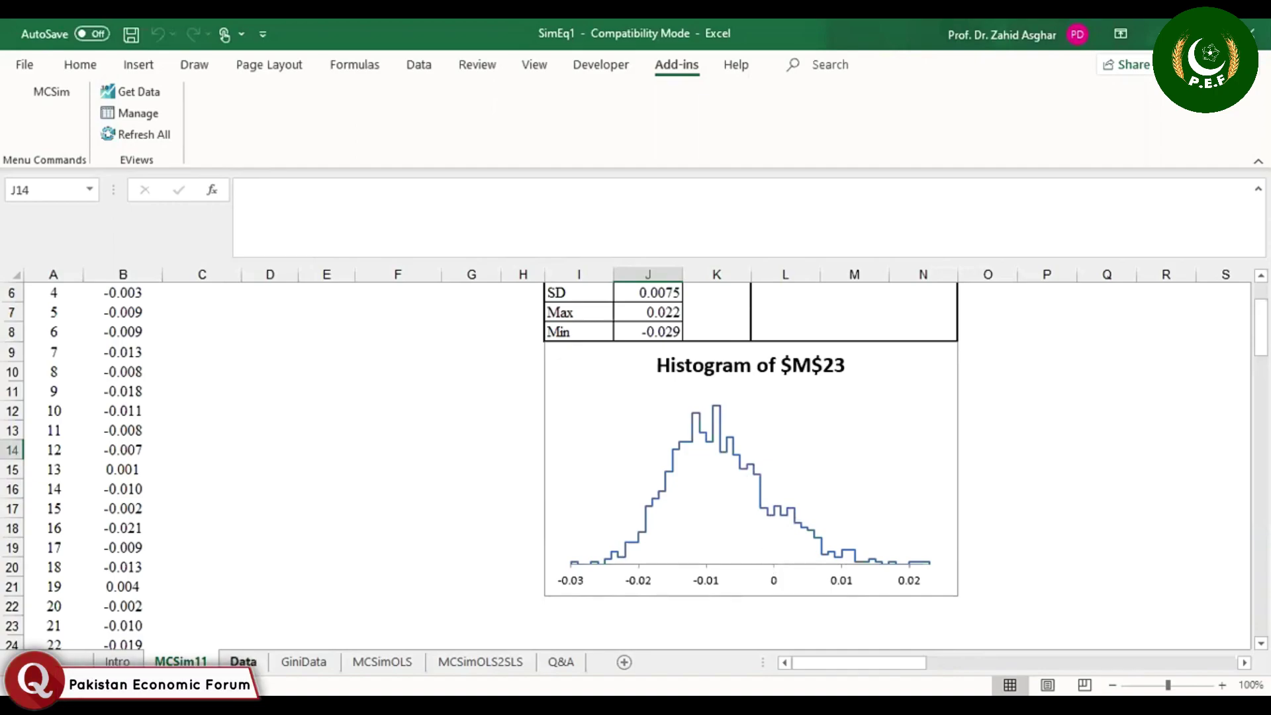
Step: Return to the Data sheet and compare the Single-Equation Estimation chart with the Understanding Simultaneity Bias chart
{"action": "left_click", "coordinate": [243, 662]}
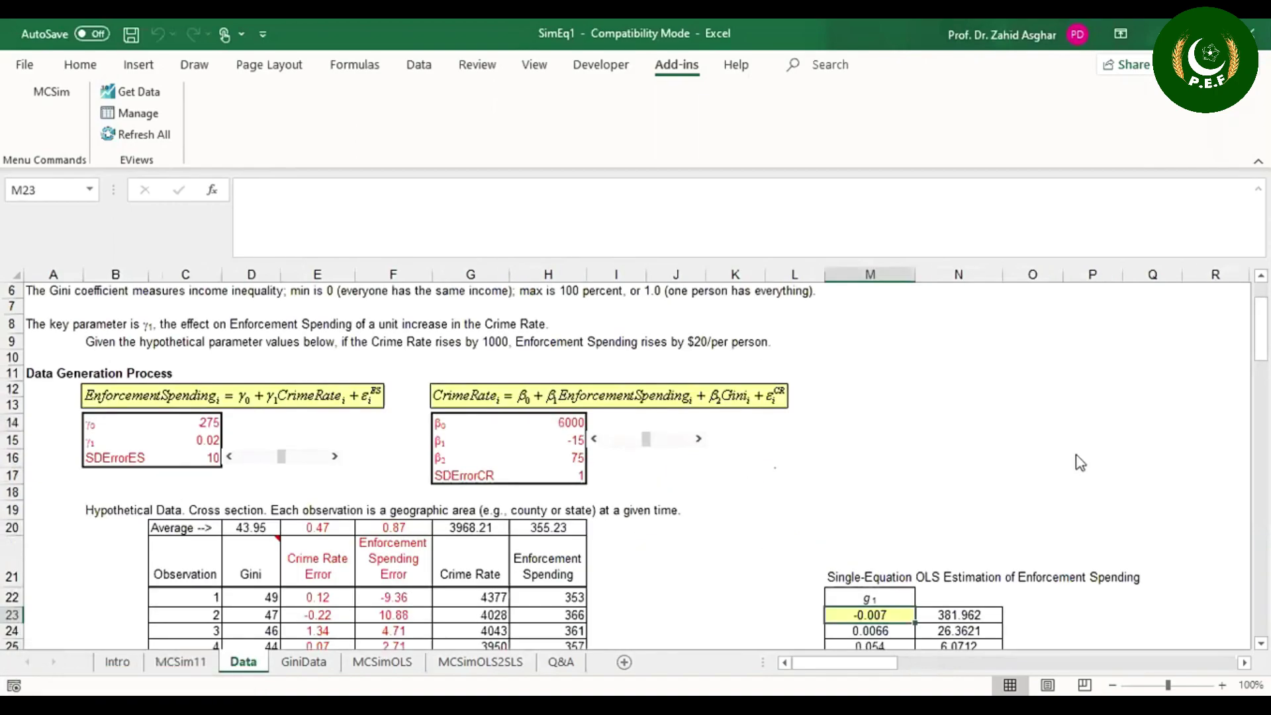
{"action": "left_click_drag", "start_coordinate": [1261, 329], "coordinate": [1261, 374]}
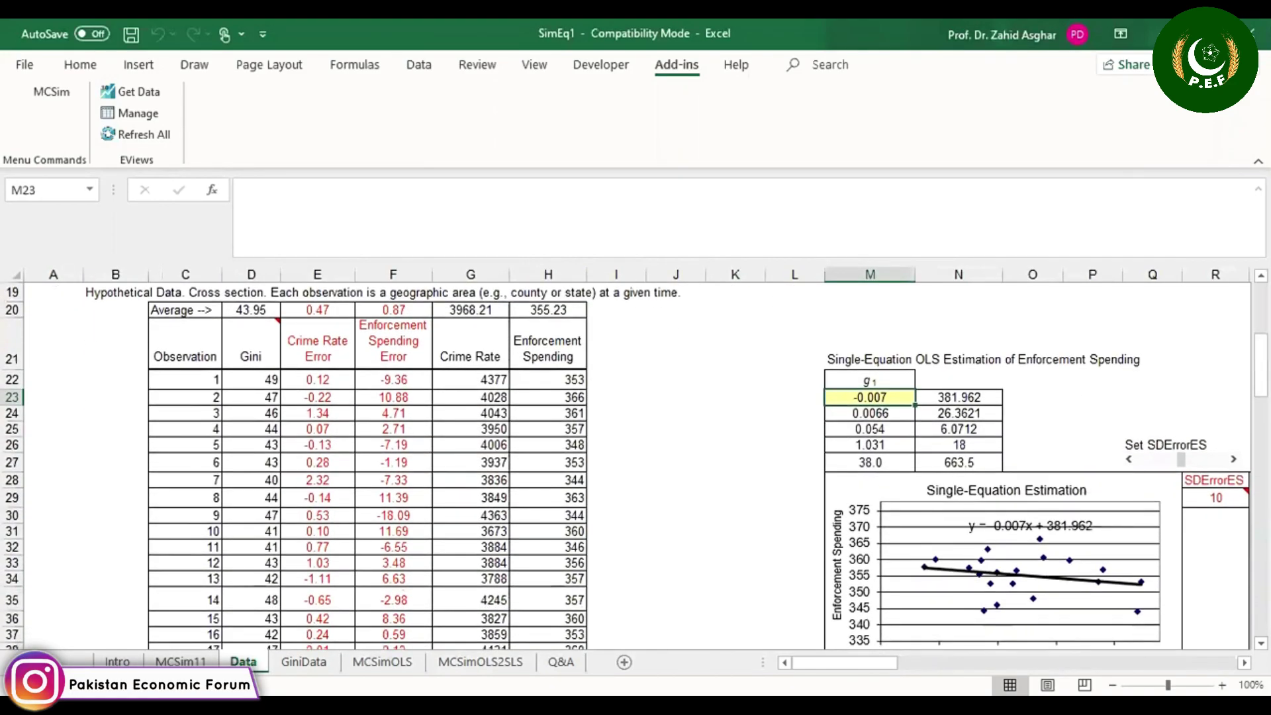
{"action": "left_click_drag", "start_coordinate": [845, 662], "coordinate": [893, 661]}
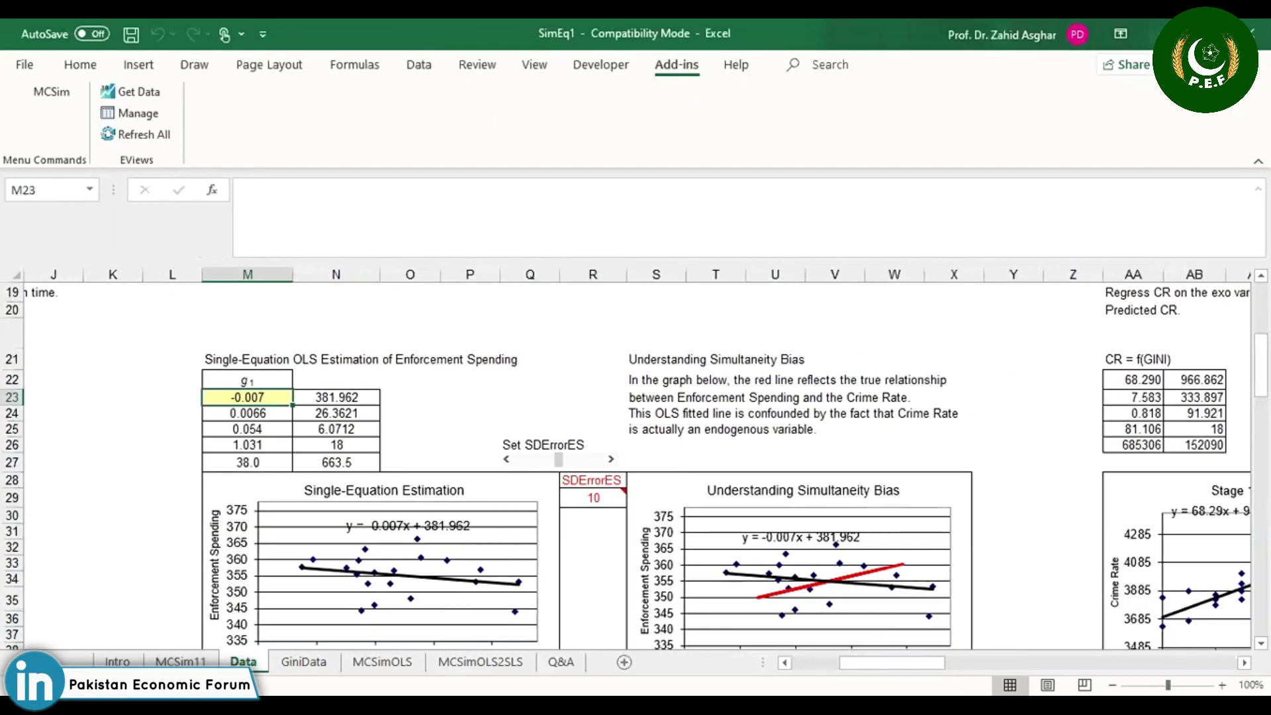
{"action": "scroll", "coordinate": [790, 427], "scroll_direction": "down", "scroll_amount": 3}
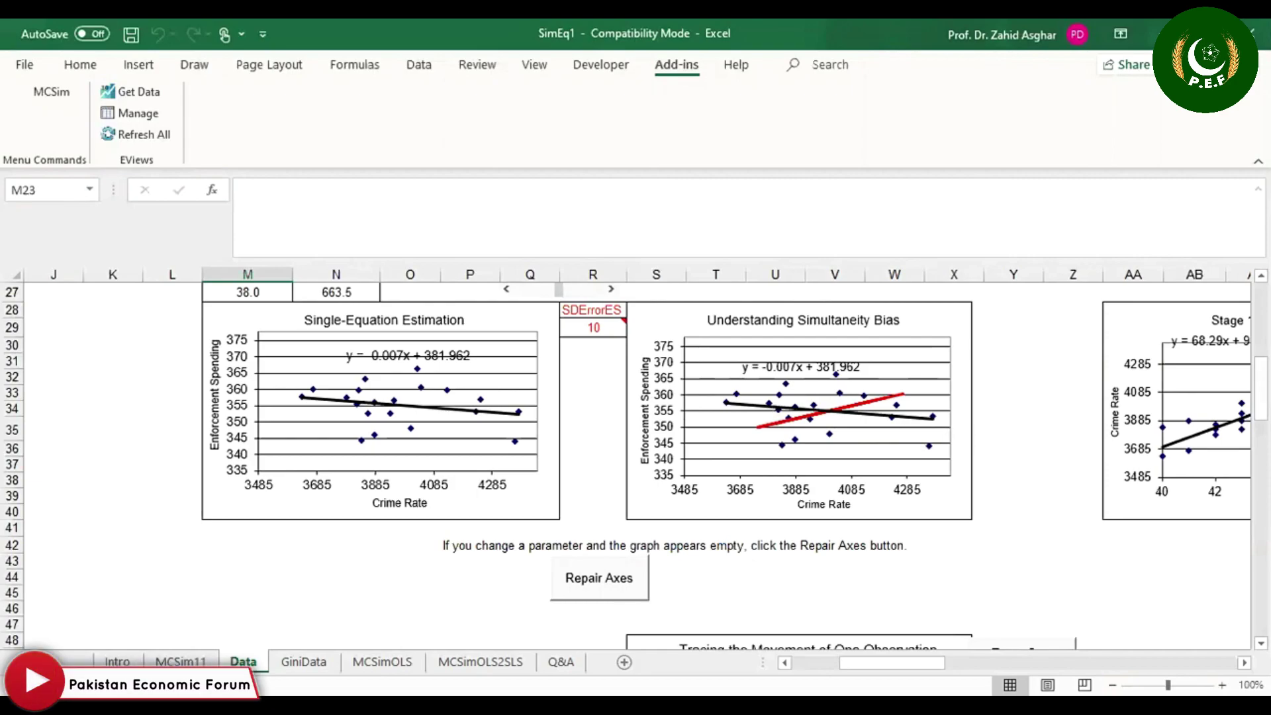
Step: Try to trace one observation in the Tracing the Movement of One Observation chart without giving an observation number
{"action": "left_click_drag", "start_coordinate": [1261, 388], "coordinate": [1261, 443]}
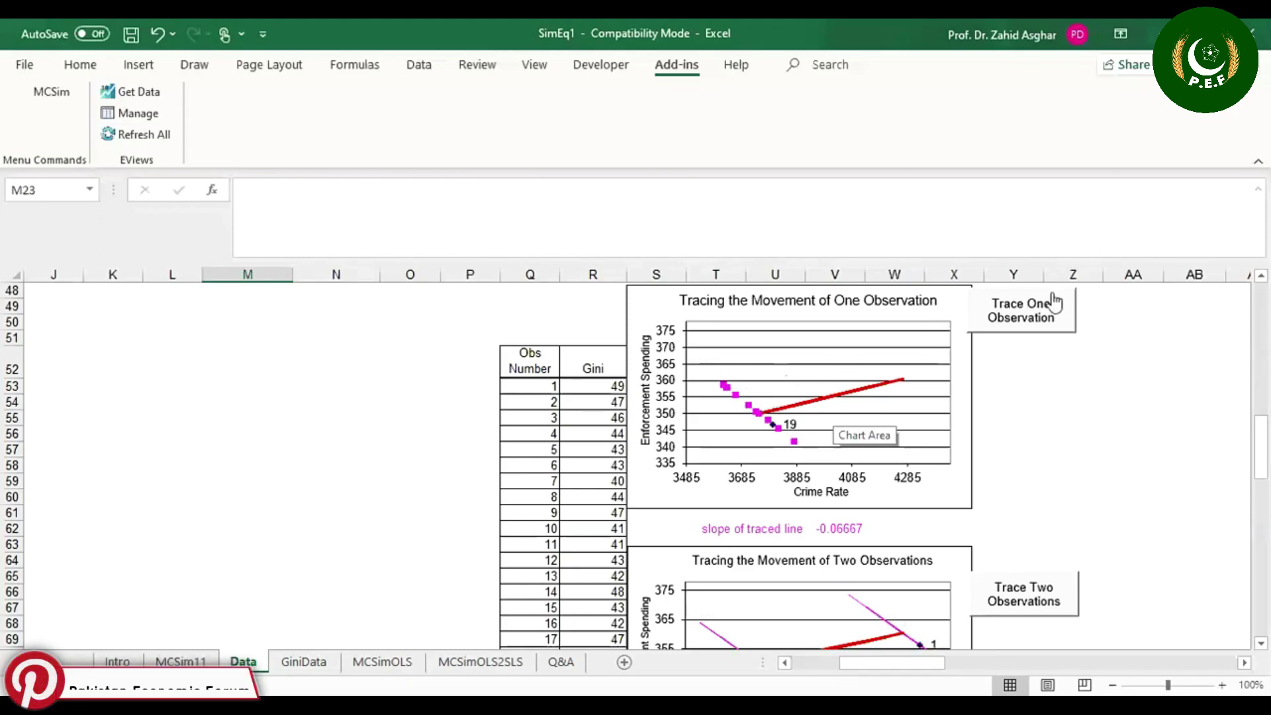
{"action": "left_click", "coordinate": [1021, 321]}
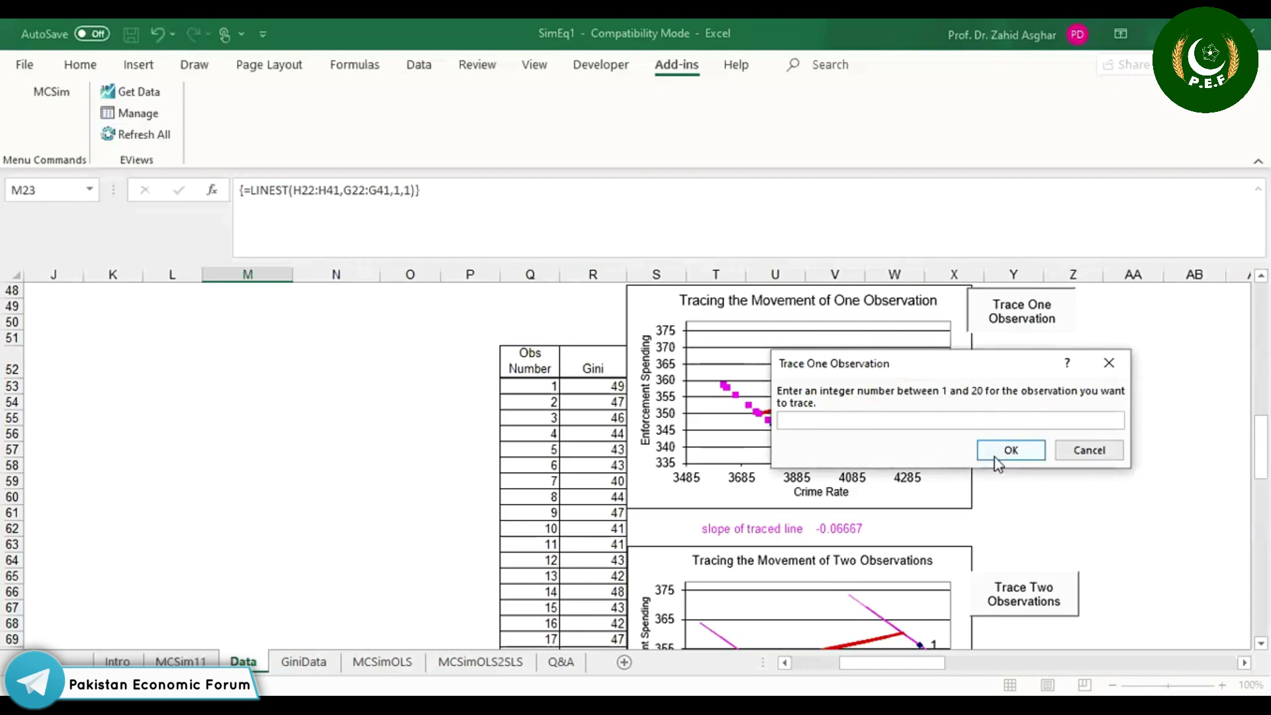
{"action": "left_click", "coordinate": [1011, 450]}
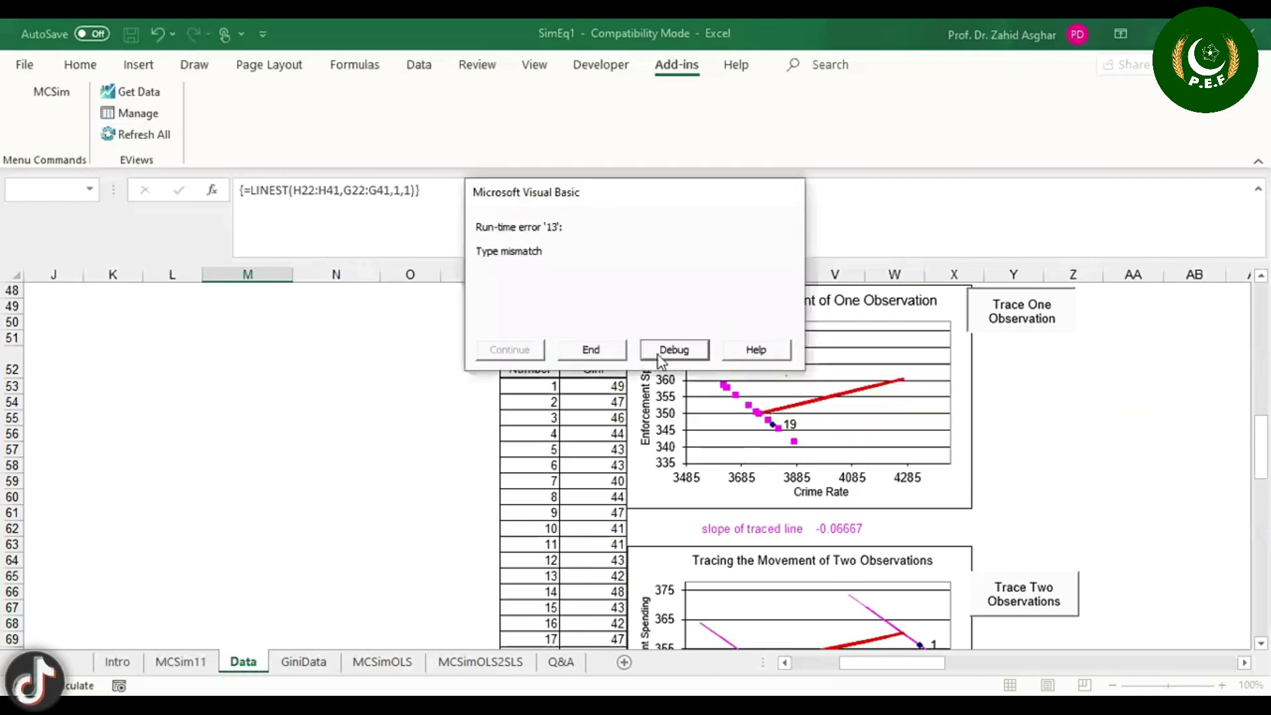
{"action": "left_click", "coordinate": [601, 351]}
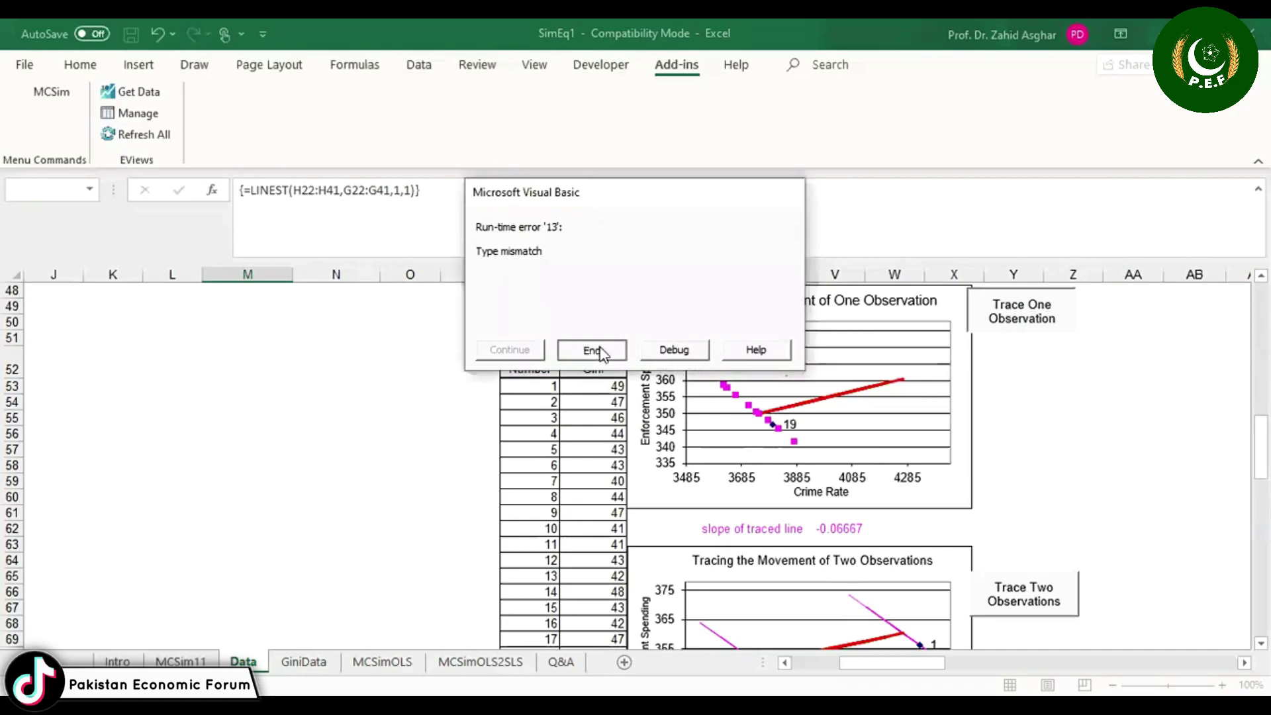
Step: Trace observation 2 in the Tracing the Movement of One Observation chart
{"action": "left_click", "coordinate": [1025, 335]}
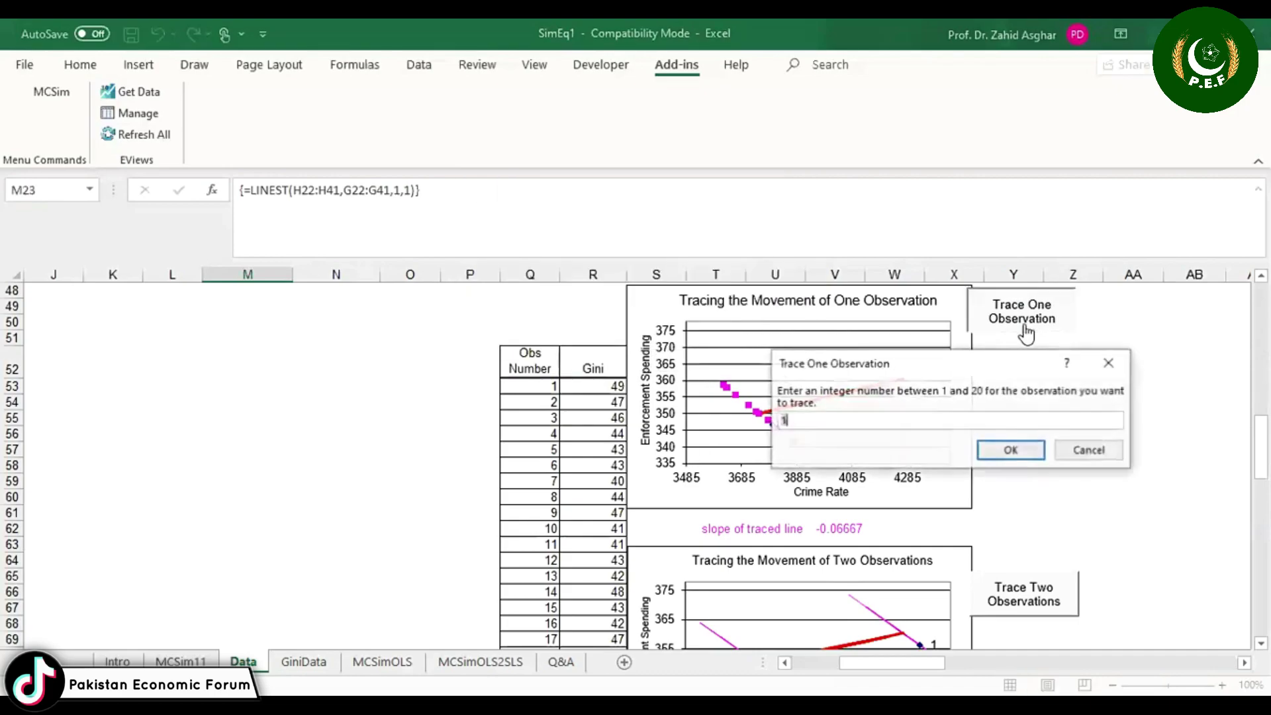
{"action": "key", "text": "BackSpace"}
{"action": "type", "text": "2"}
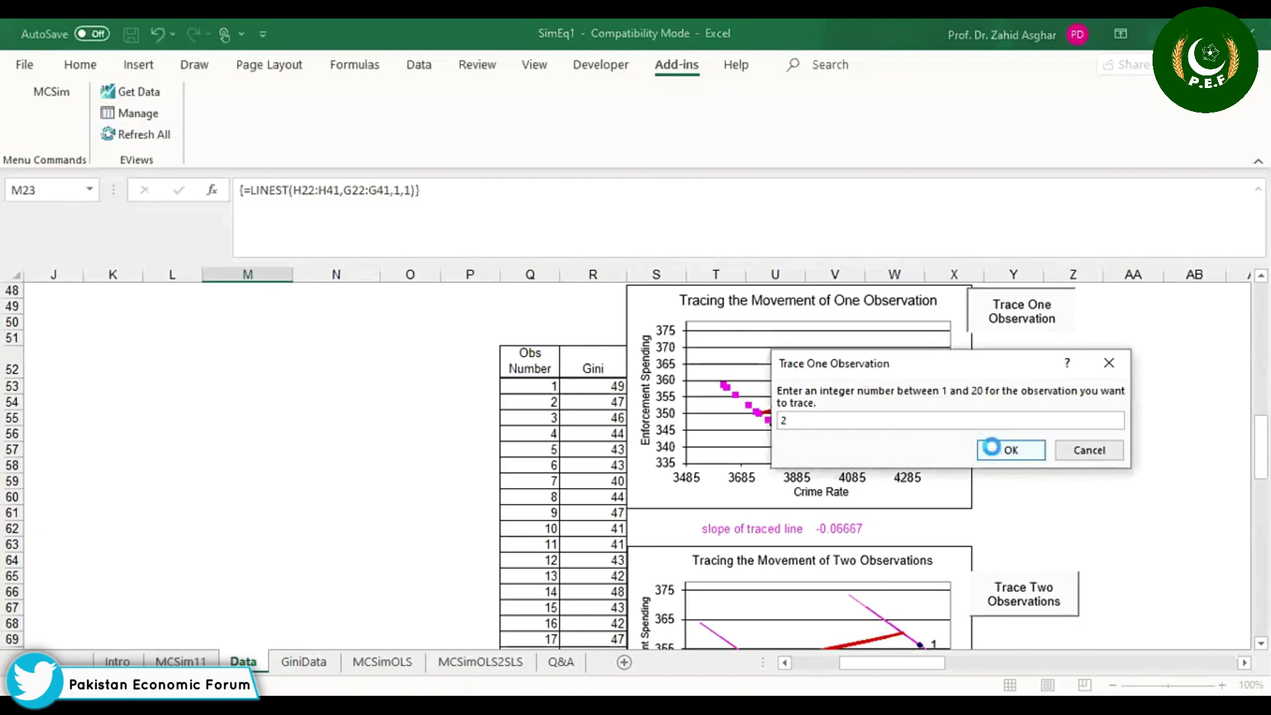
{"action": "left_click", "coordinate": [990, 447]}
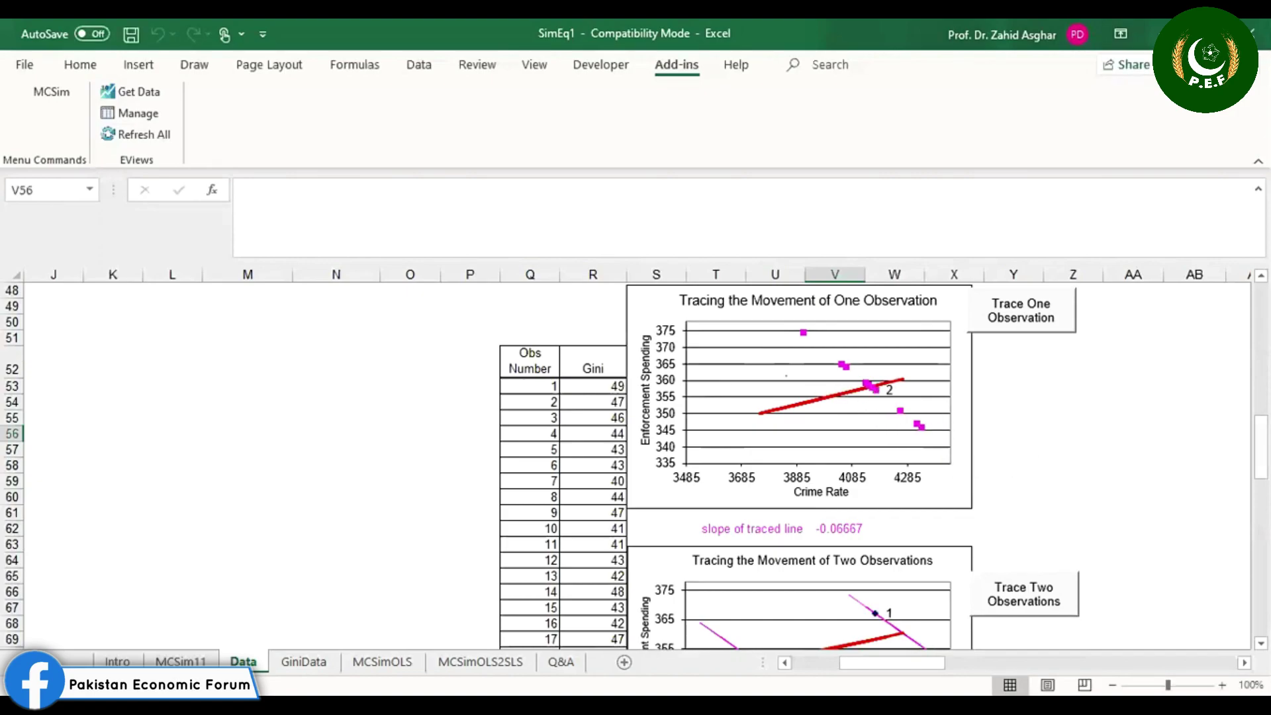
Step: Recalculate the sheet repeatedly to follow observations 1 and 19 in the Tracing the Movement of Two Observations chart
{"action": "scroll", "coordinate": [1135, 437], "scroll_direction": "down", "scroll_amount": 3}
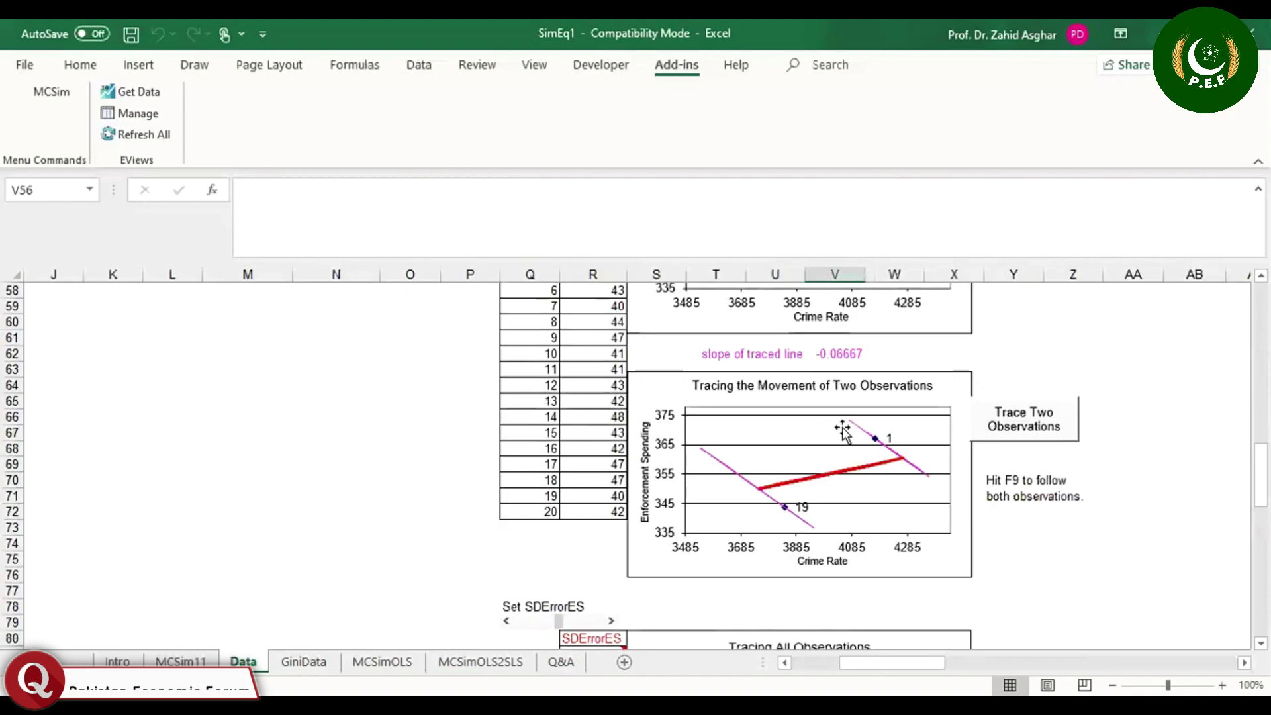
{"action": "left_click", "coordinate": [792, 438]}
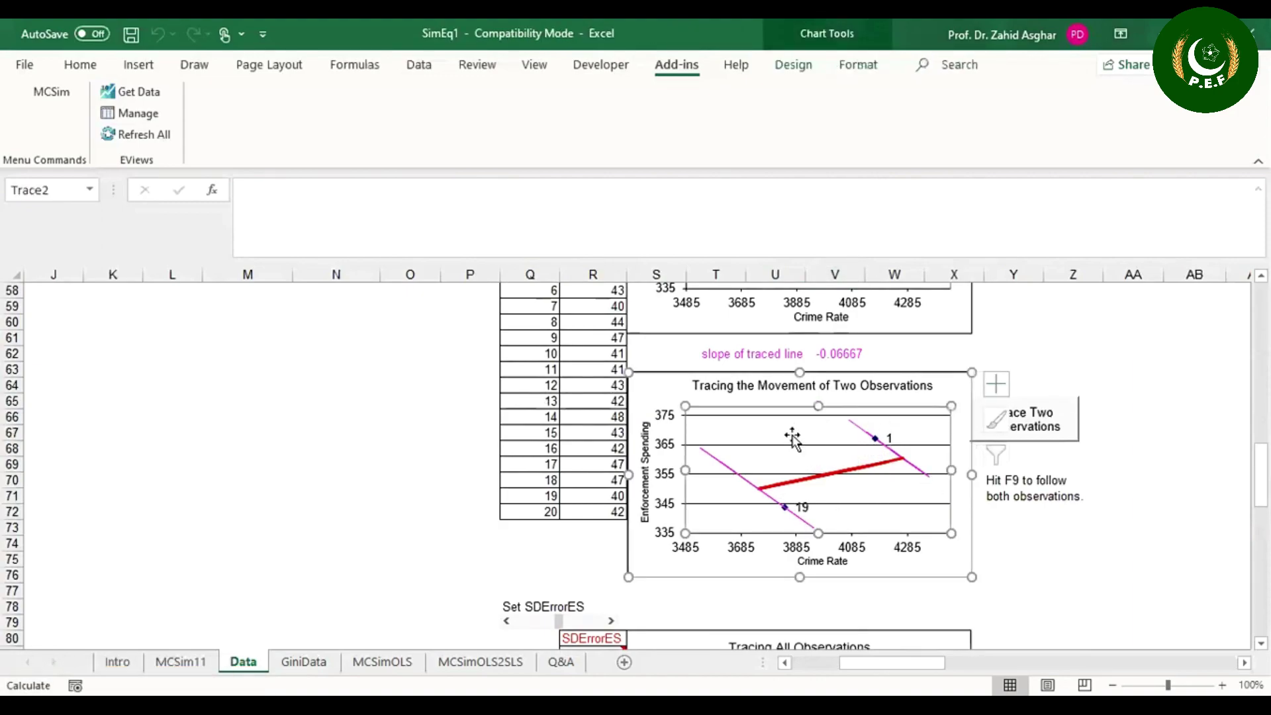
{"action": "key", "text": "F9"}
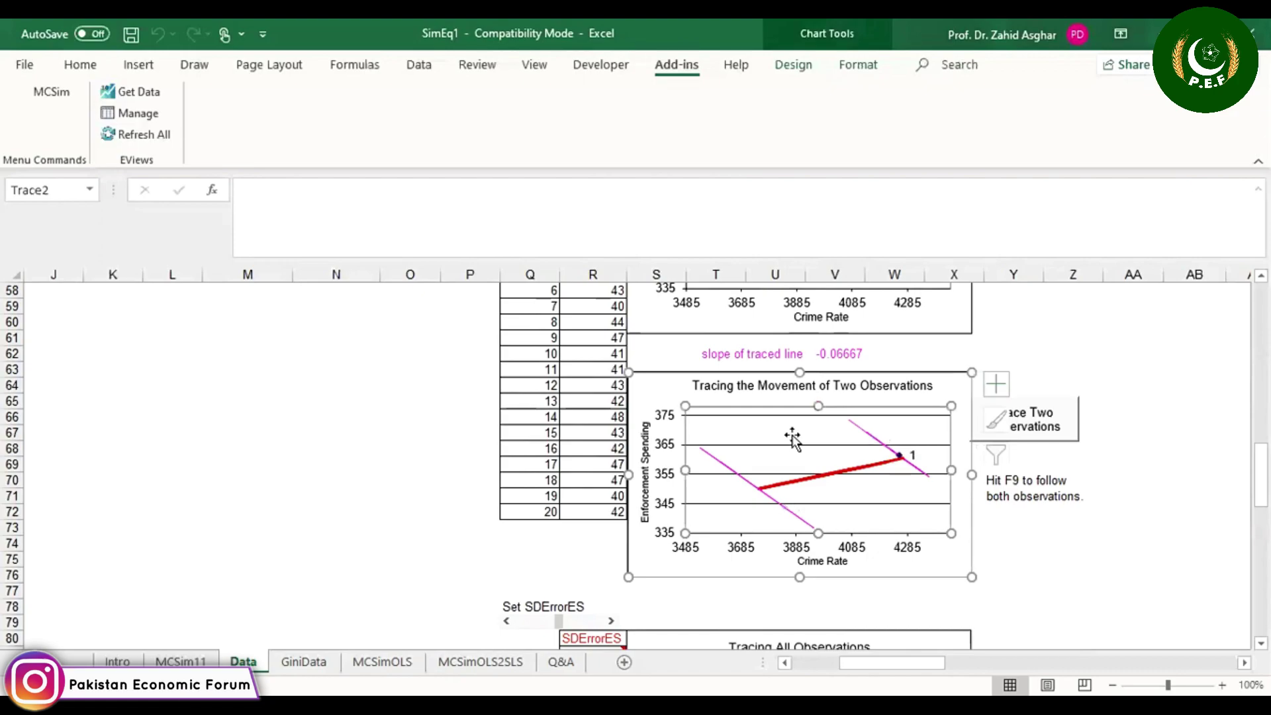
{"action": "key", "text": "F9"}
{"action": "key", "text": "F9"}
{"action": "key", "text": "F9"}
{"action": "key", "text": "F9"}
{"action": "key", "text": "F9"}
{"action": "key", "text": "F9"}
{"action": "key", "text": "F9"}
{"action": "key", "text": "F9"}
{"action": "key", "text": "F9"}
{"action": "key", "text": "F9"}
{"action": "key", "text": "F9"}
{"action": "key", "text": "F9"}
{"action": "key", "text": "F9"}
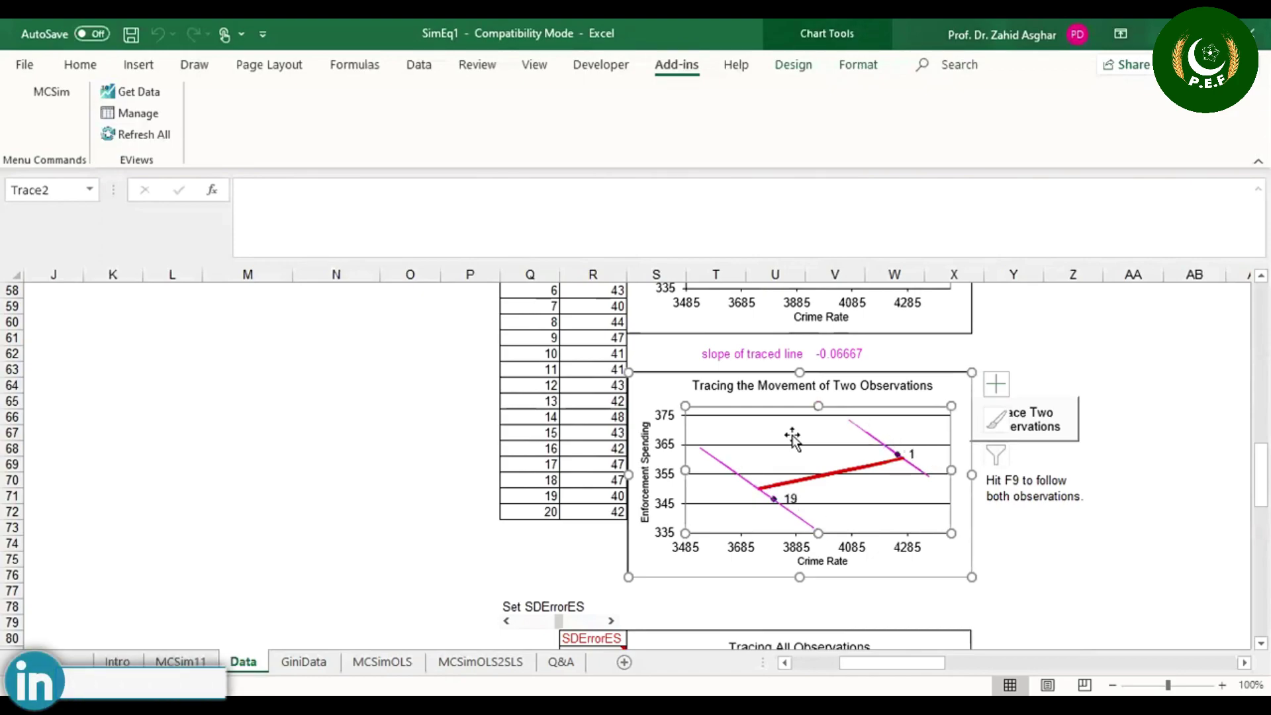
{"action": "key", "text": "F9"}
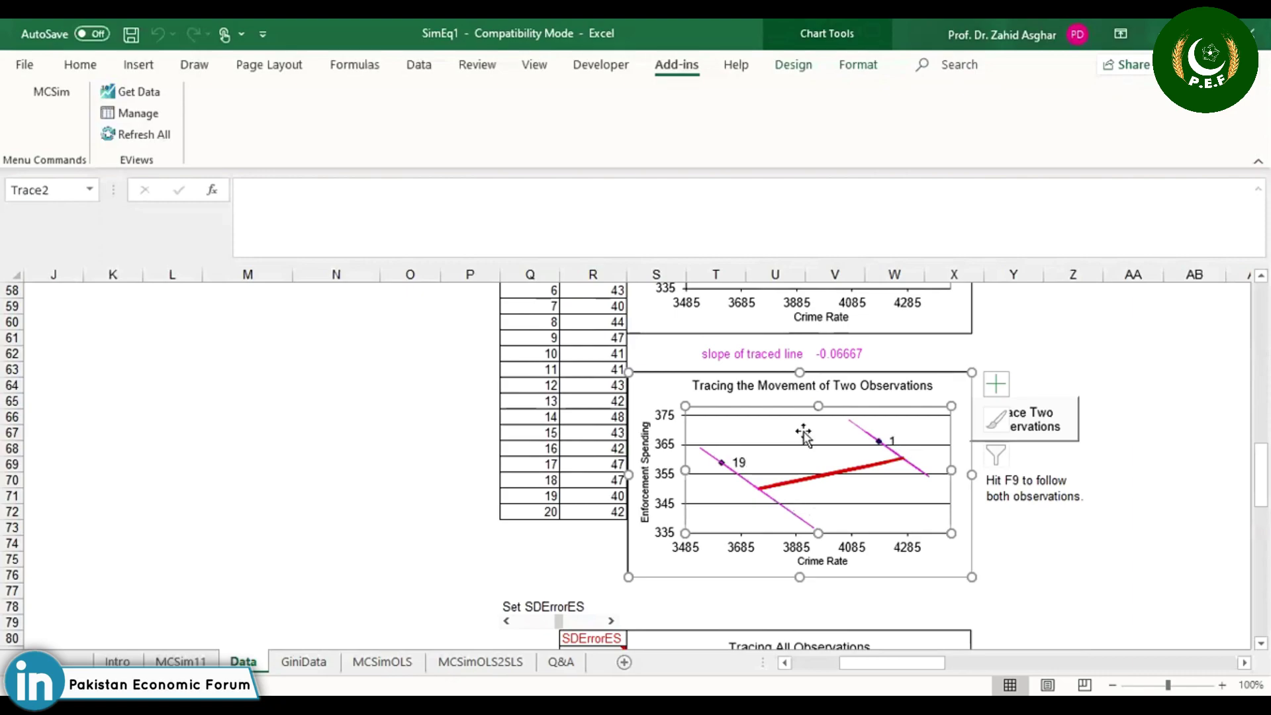
Step: Try to trace two observations by entering "2 4" as the observation number
{"action": "left_click", "coordinate": [1056, 420]}
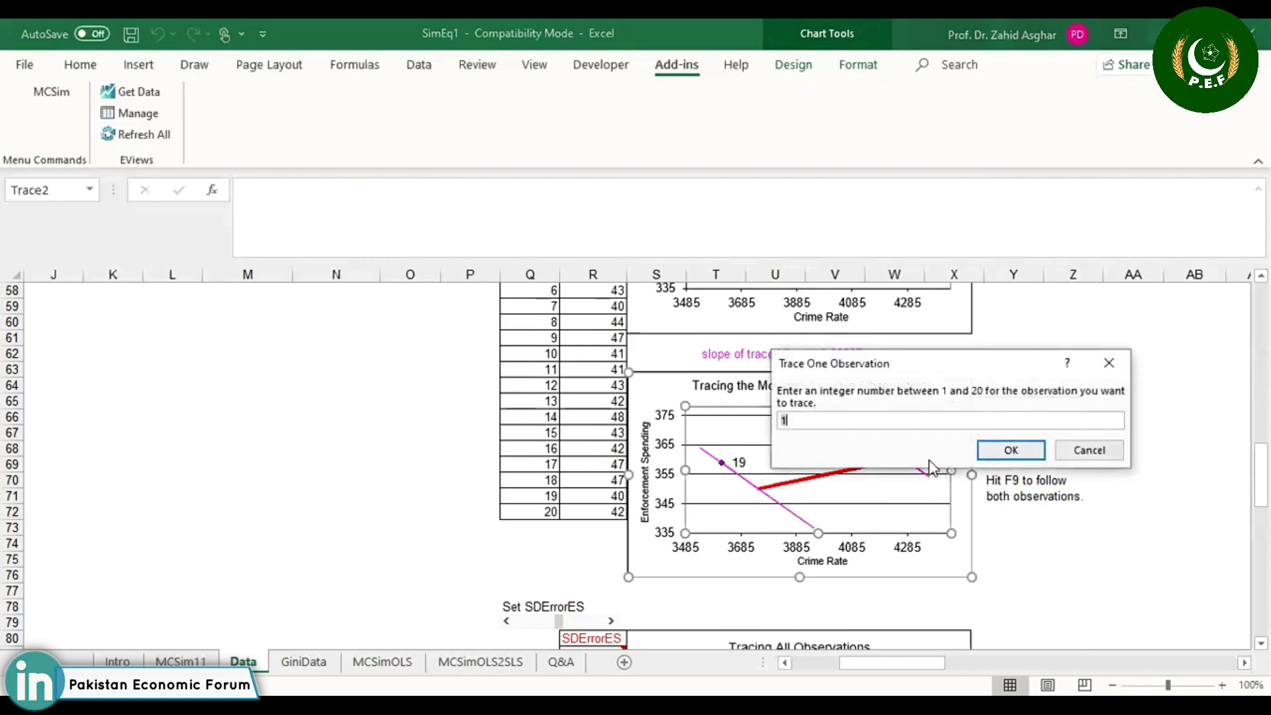
{"action": "key", "text": "BackSpace"}
{"action": "type", "text": "2 4"}
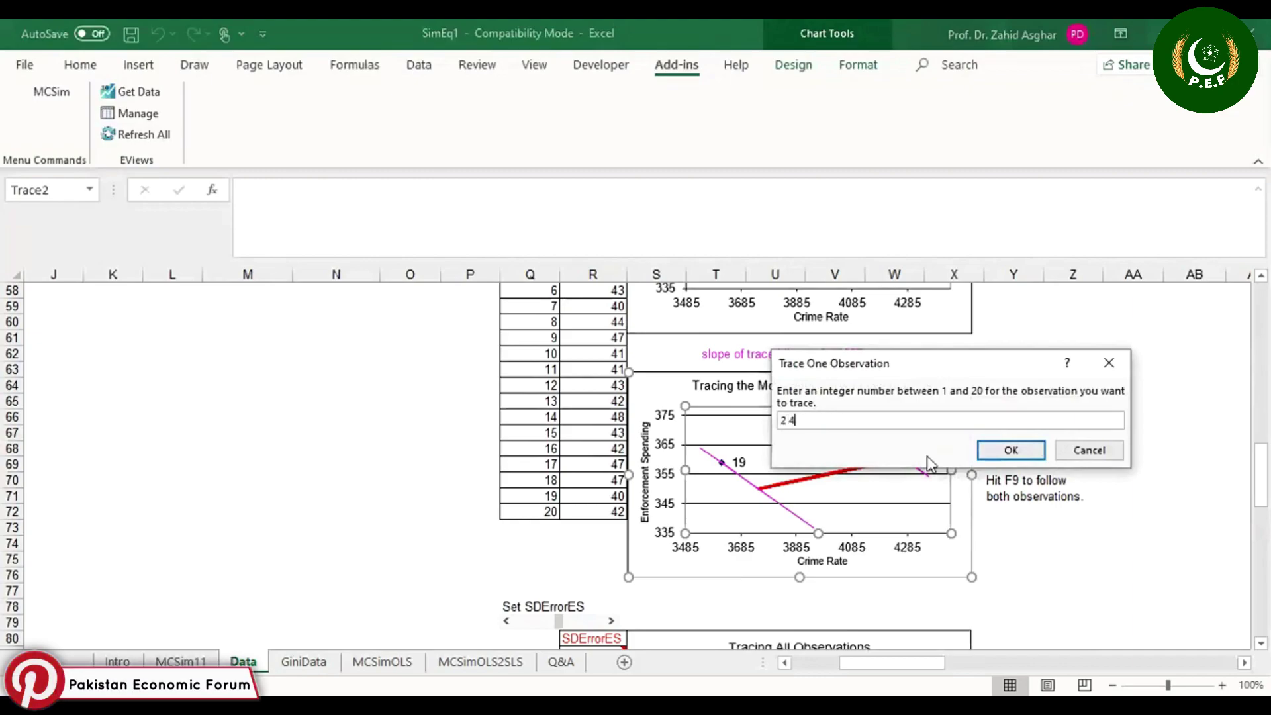
{"action": "left_click", "coordinate": [1004, 457]}
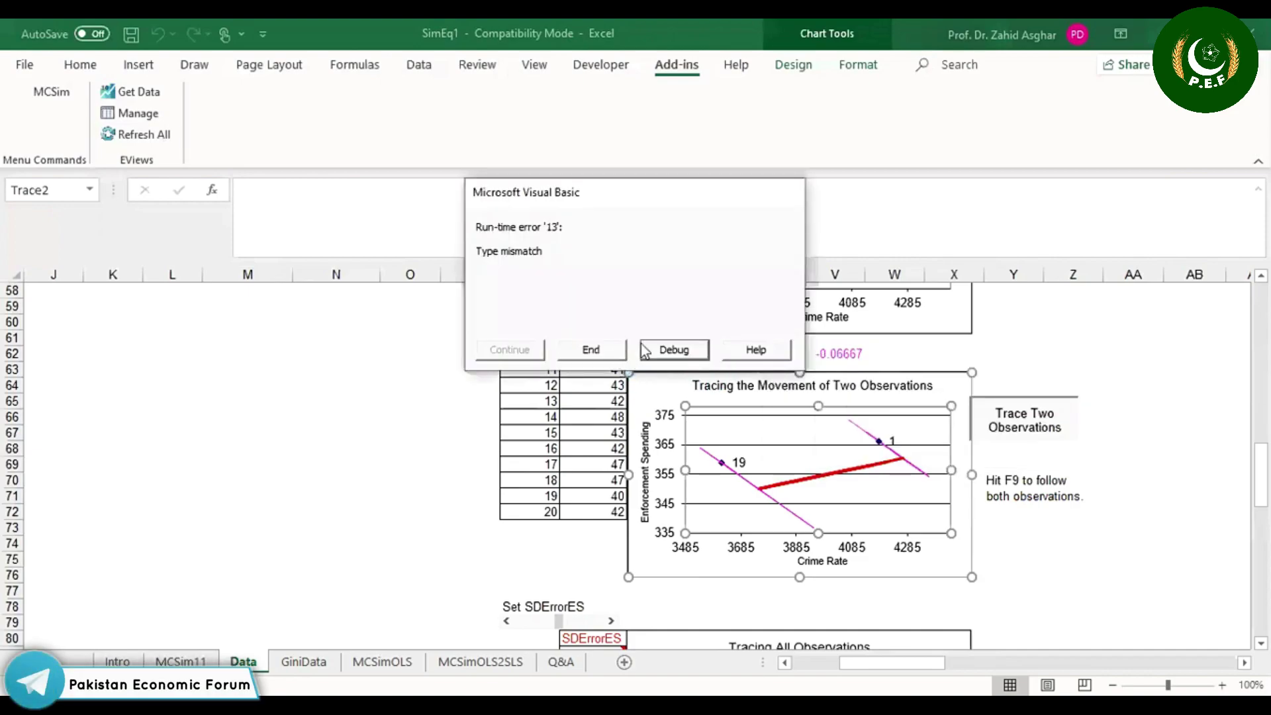
{"action": "left_click", "coordinate": [604, 357]}
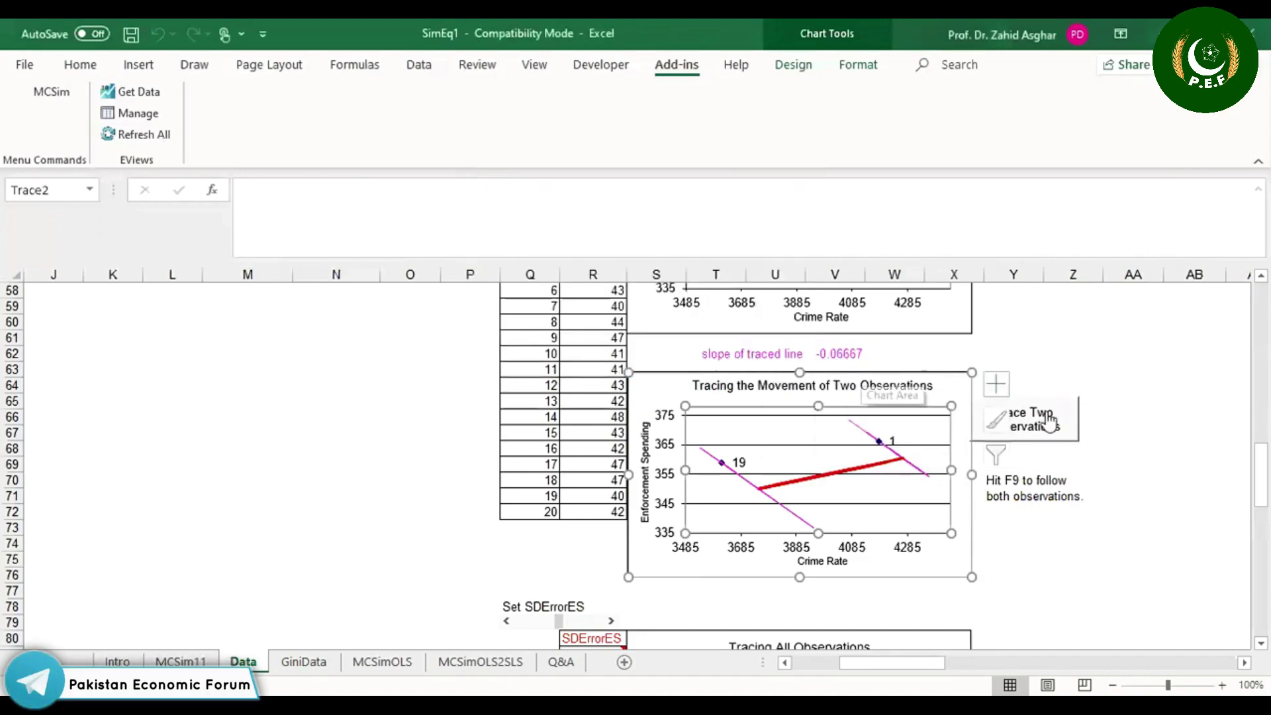
Step: Trace two observations, entering 1,8 for the first observation and accepting 19 for the second
{"action": "left_click", "coordinate": [1031, 427]}
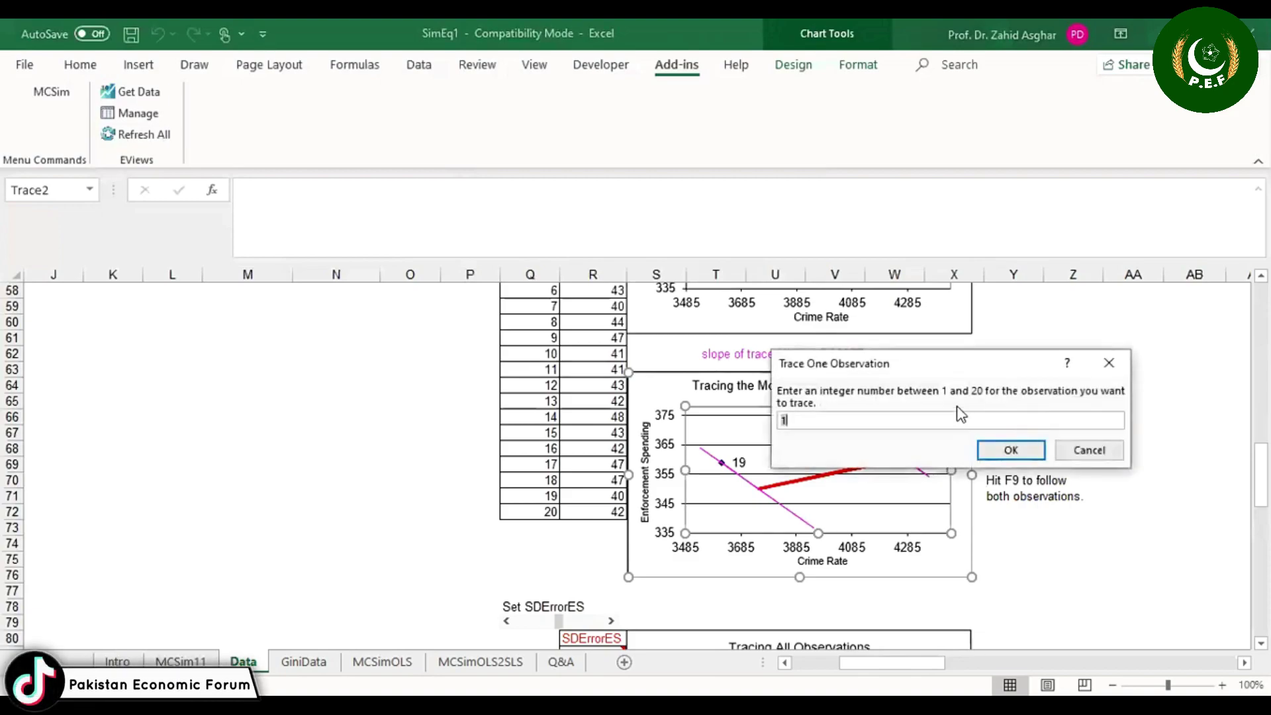
{"action": "type", "text": "1,"}
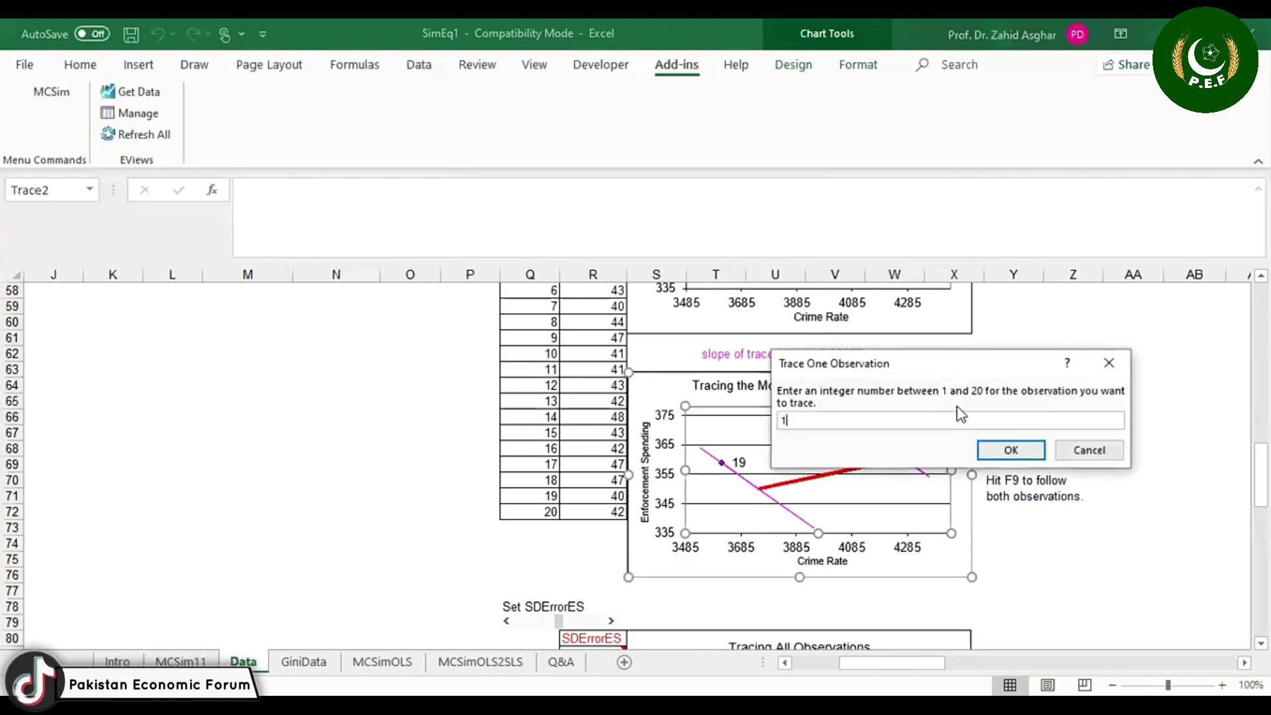
{"action": "type", "text": "8"}
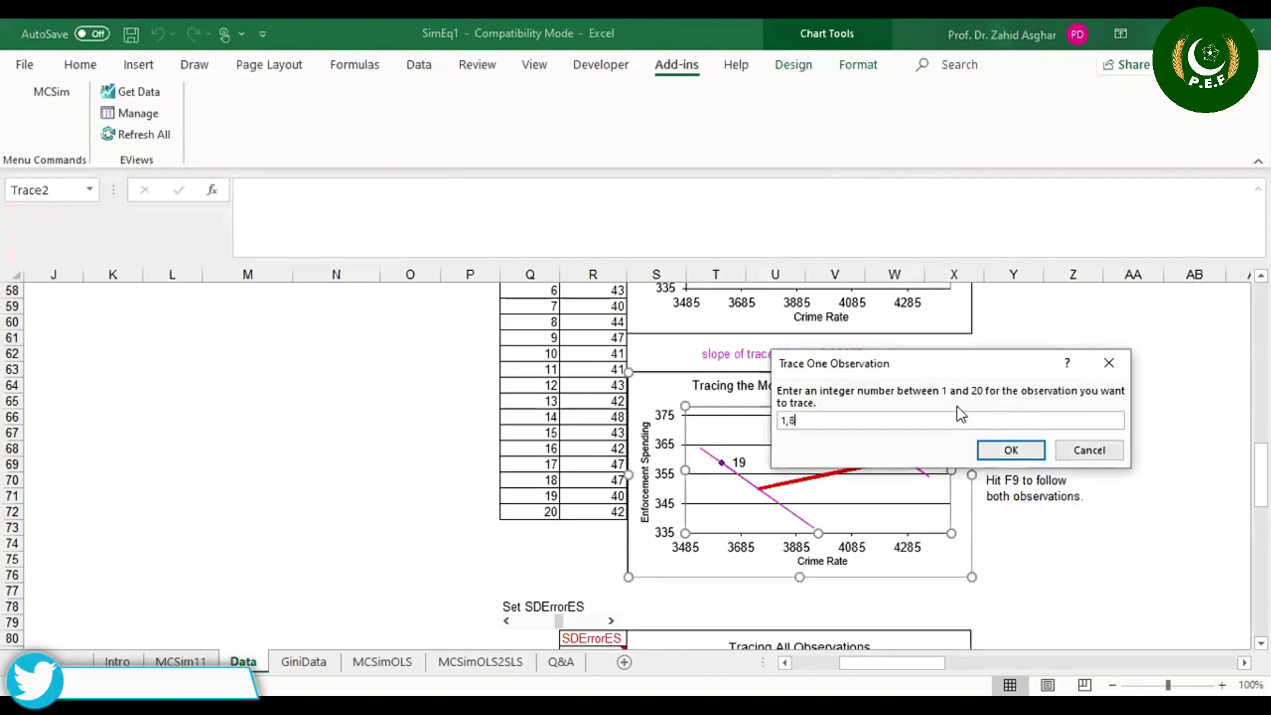
{"action": "left_click", "coordinate": [997, 454]}
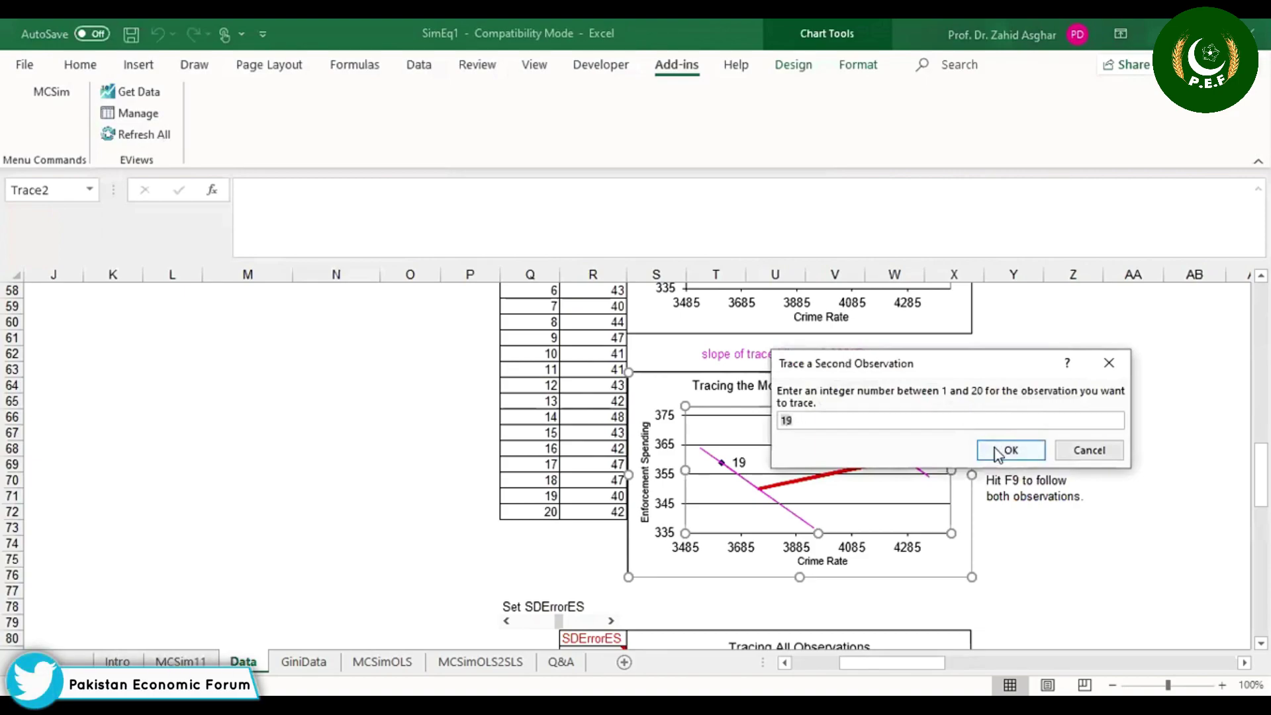
{"action": "left_click", "coordinate": [997, 454]}
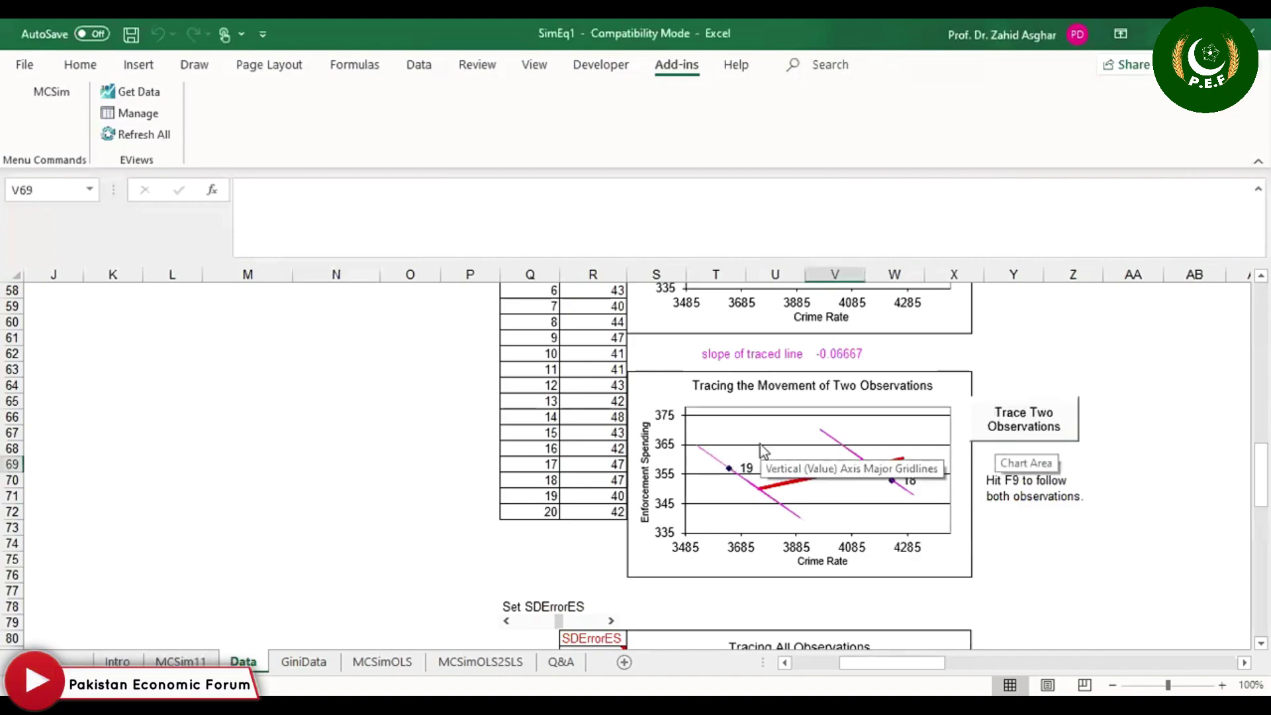
Step: Recalculate the sheet several times to follow observations 18 and 19 along their traced lines
{"action": "key", "text": "F9"}
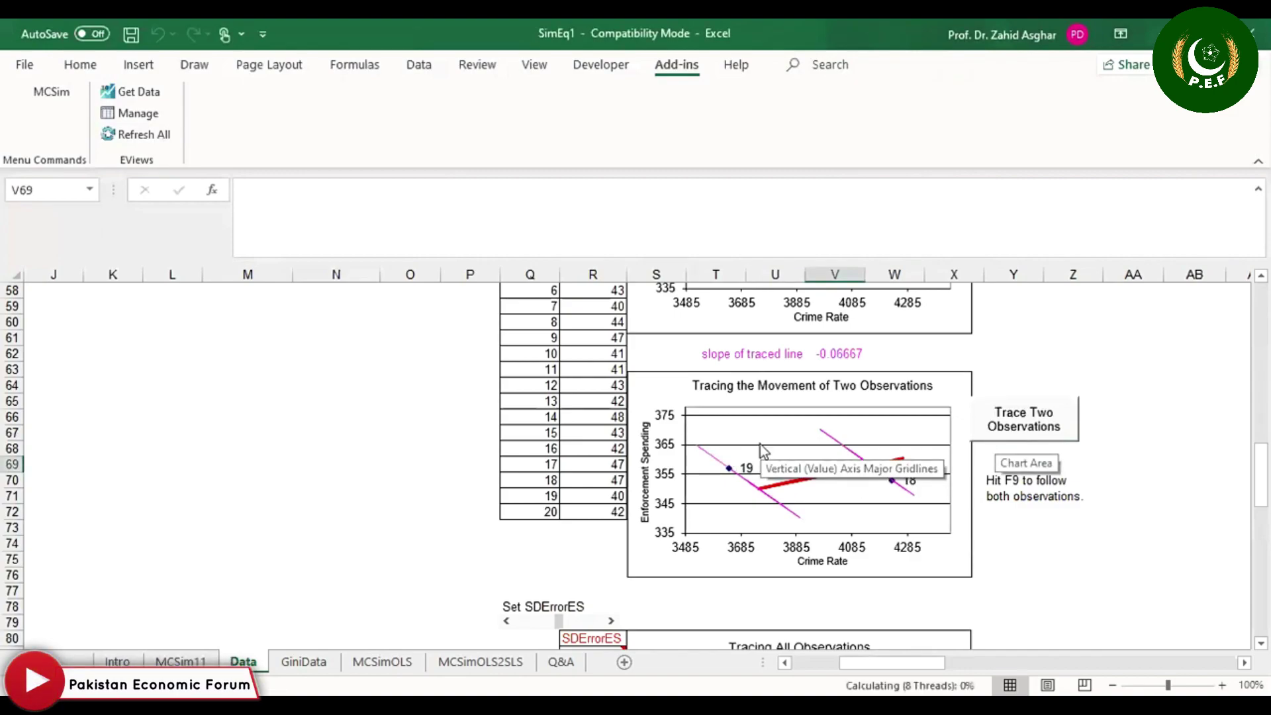
{"action": "key", "text": "F9"}
{"action": "key", "text": "F9"}
{"action": "key", "text": "F9"}
{"action": "key", "text": "F9"}
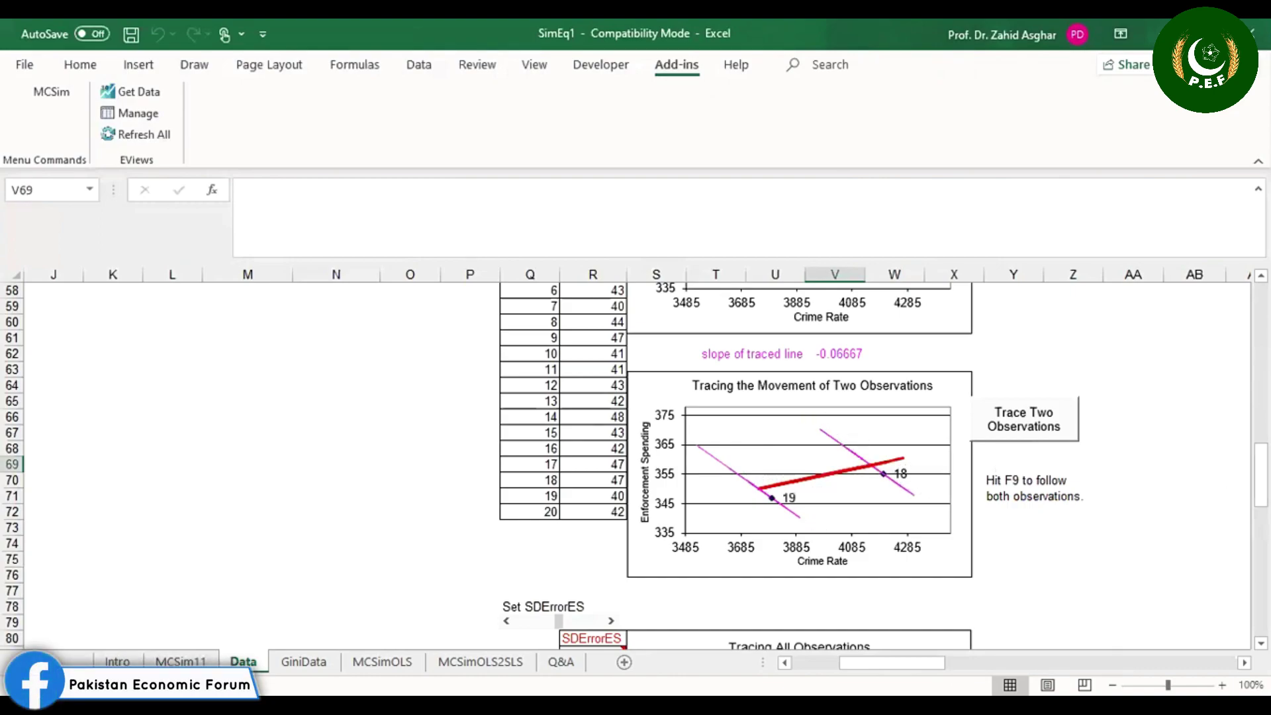
Step: Inspect the SDErrorES and β1 cells R81 and R90 beside the Tracing All Observations chart
{"action": "scroll", "coordinate": [1221, 530], "scroll_direction": "down", "scroll_amount": 6}
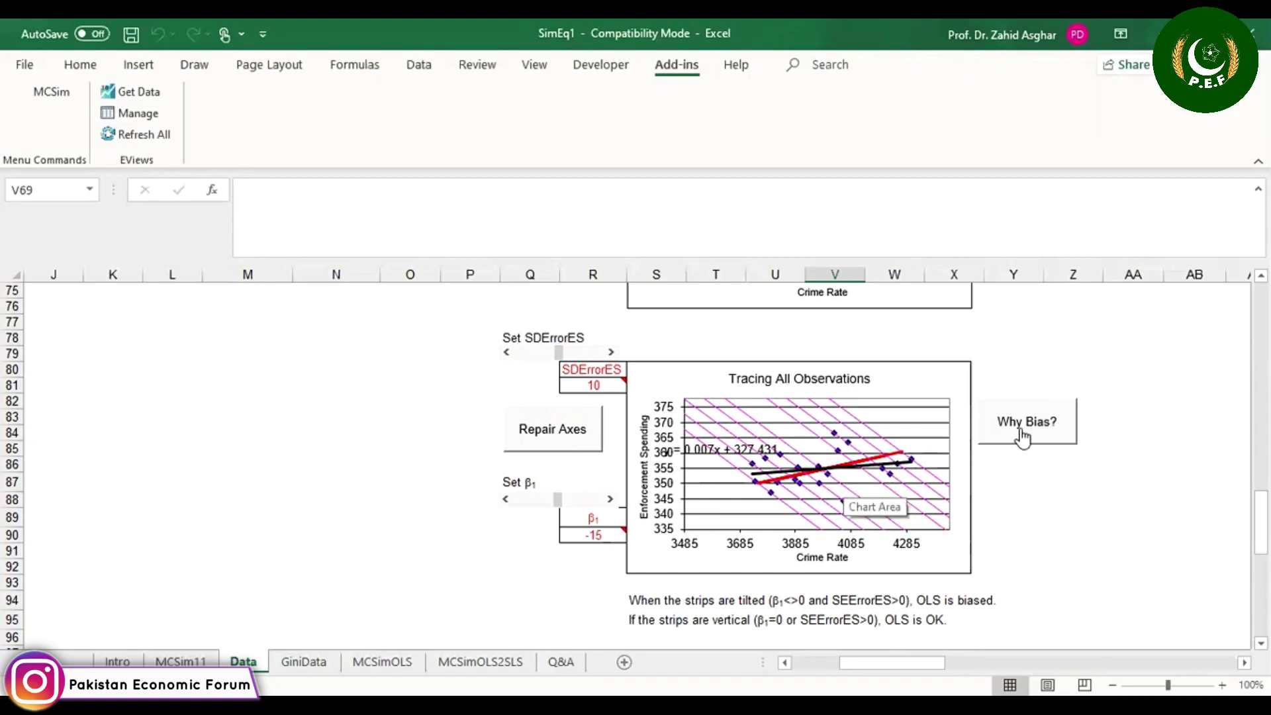
{"action": "left_click", "coordinate": [578, 386]}
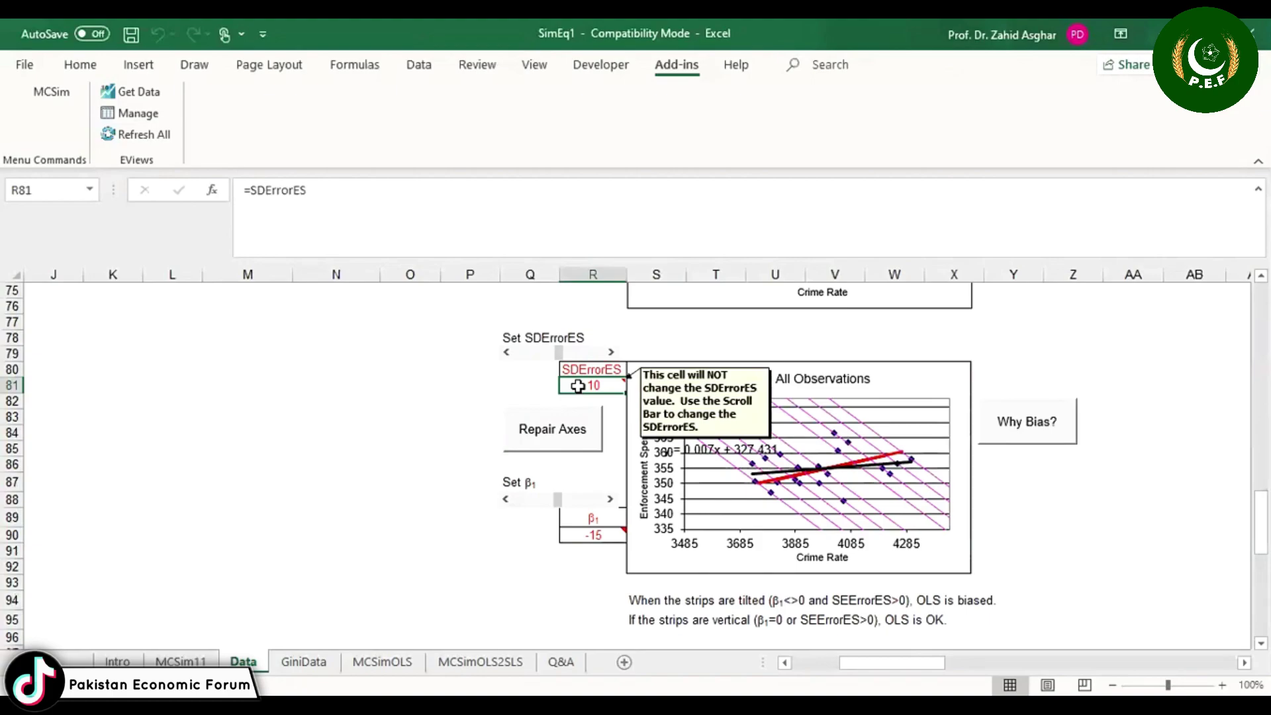
{"action": "left_click", "coordinate": [576, 534]}
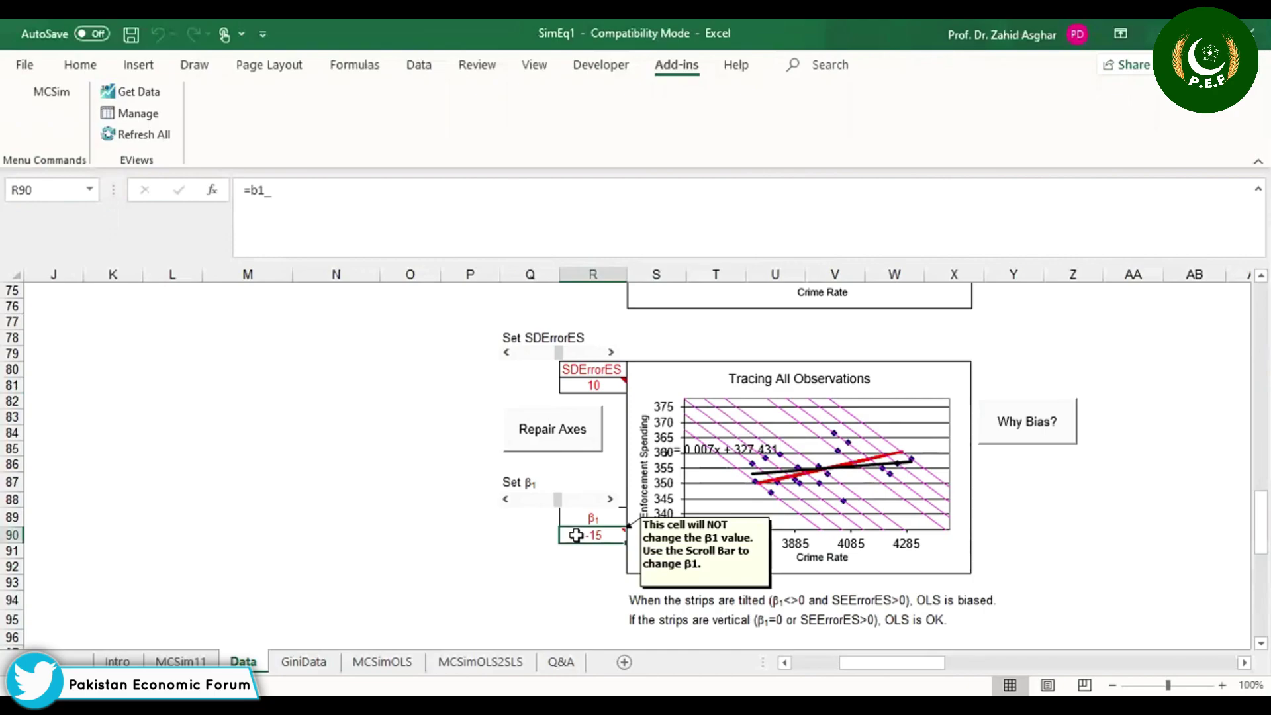
Step: Open the Why Bias? demonstration and vary the strips' tilt from nearly vertical to strongly tilted, ending at a moderate tilt
{"action": "left_click", "coordinate": [1031, 423]}
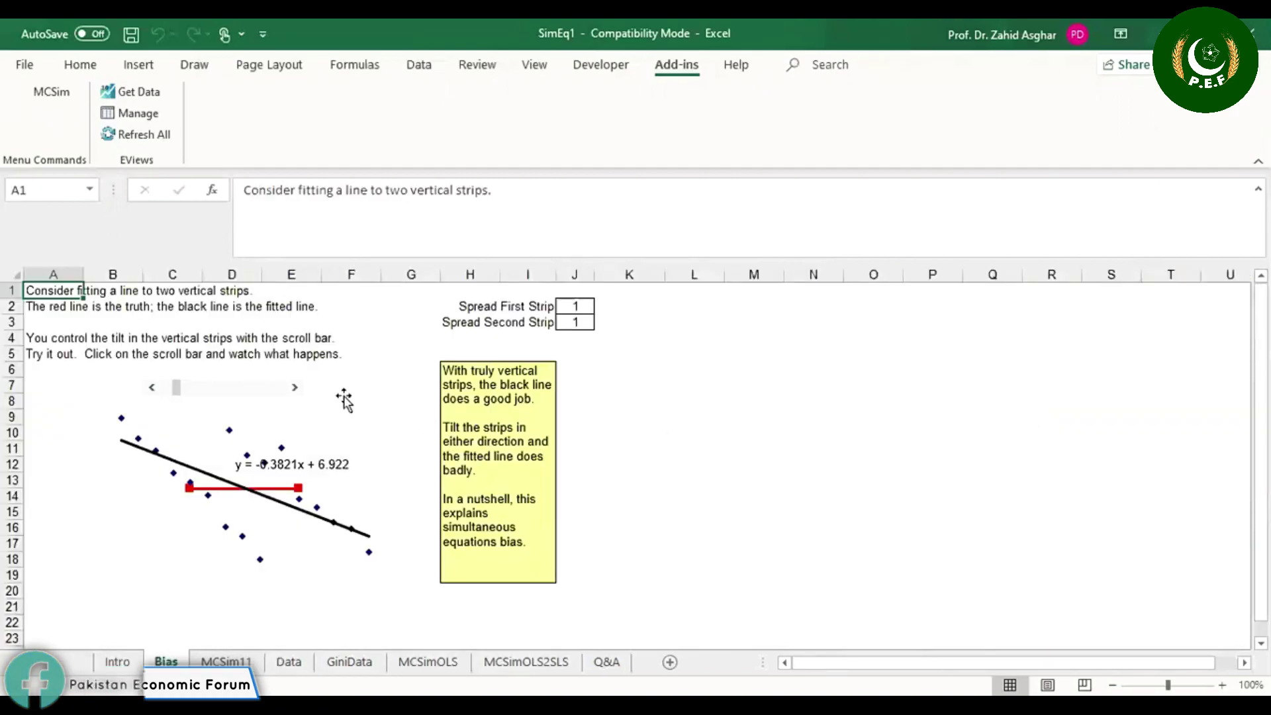
{"action": "left_click_drag", "start_coordinate": [175, 390], "coordinate": [219, 394]}
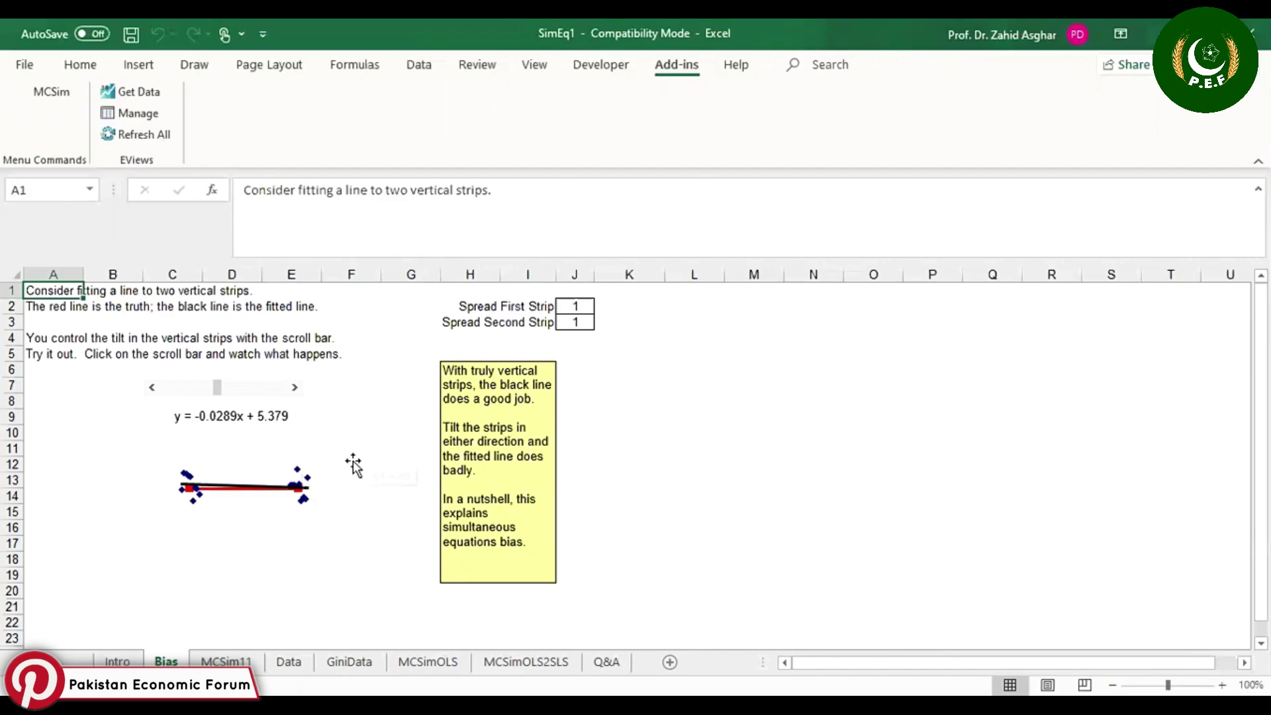
{"action": "left_click_drag", "start_coordinate": [219, 392], "coordinate": [176, 393]}
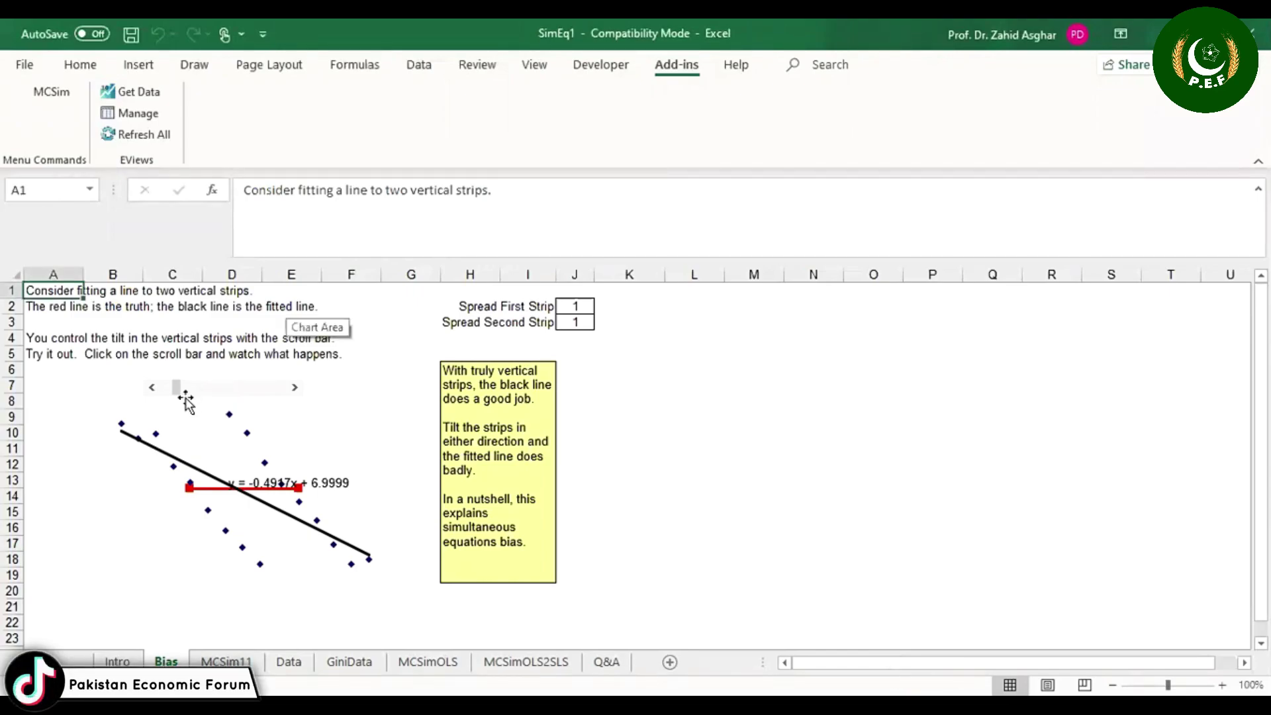
{"action": "left_click_drag", "start_coordinate": [177, 397], "coordinate": [172, 396]}
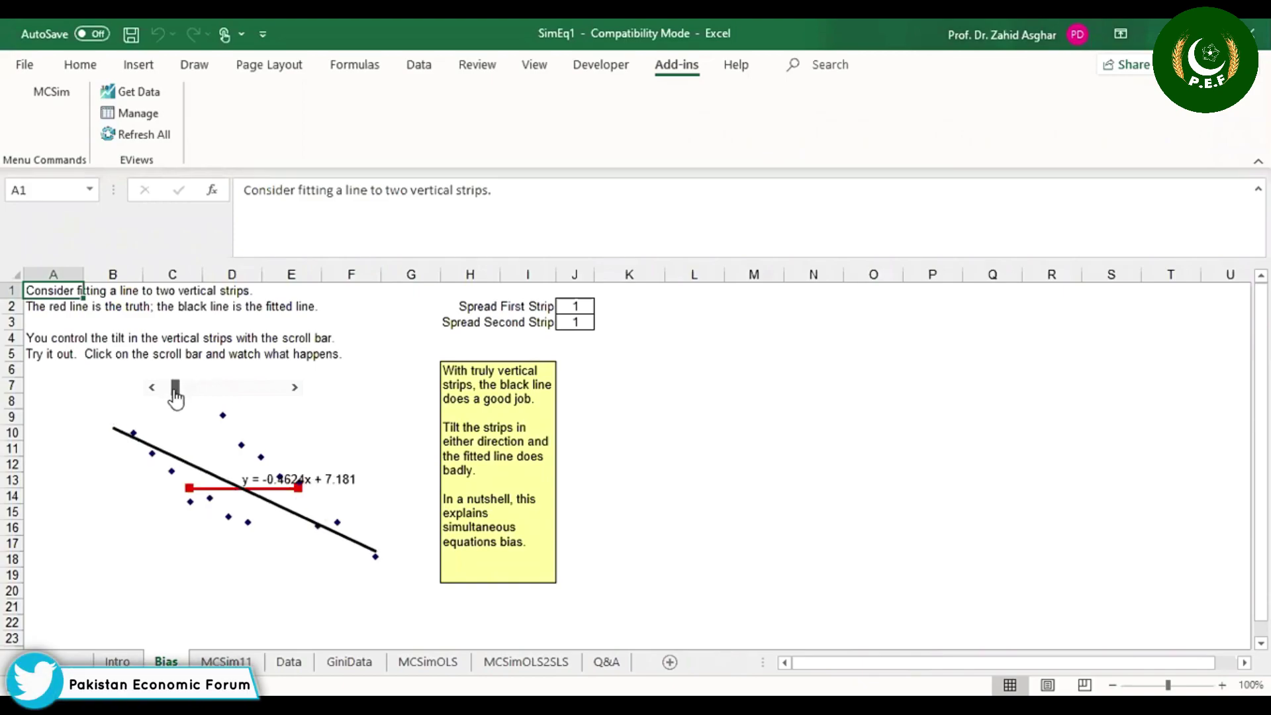
{"action": "left_click_drag", "start_coordinate": [176, 397], "coordinate": [164, 397]}
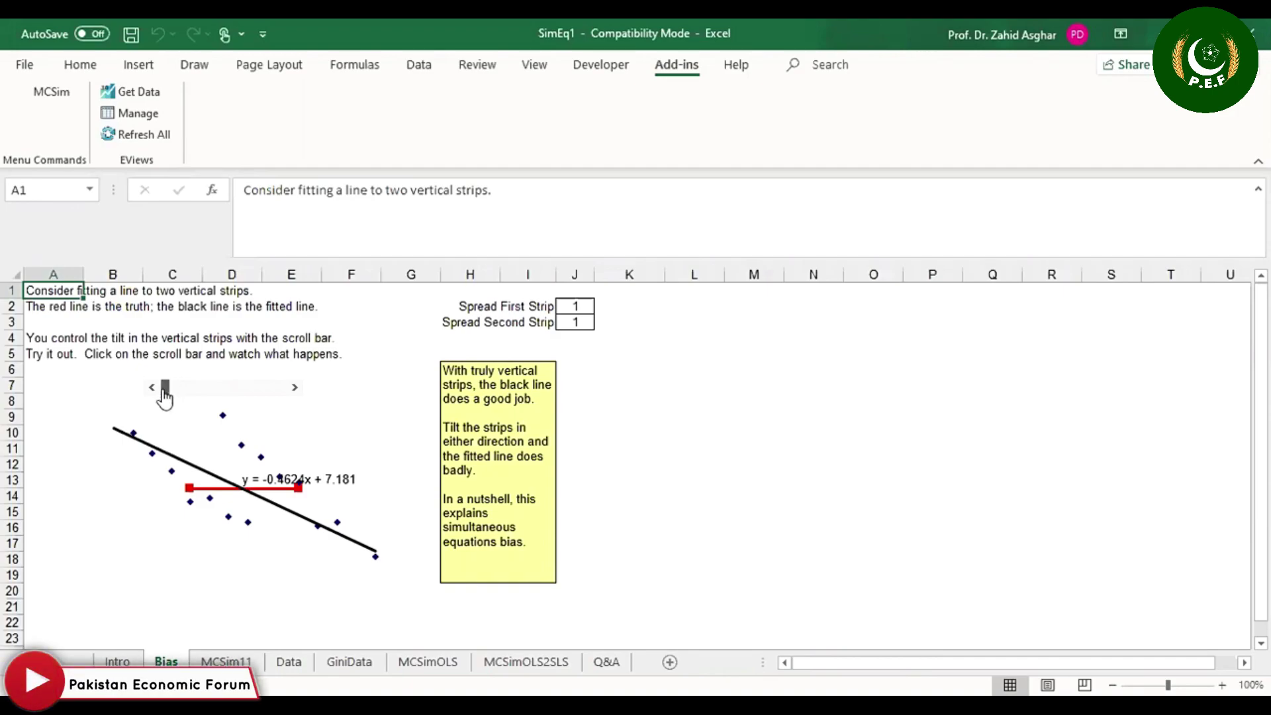
{"action": "left_click_drag", "start_coordinate": [168, 396], "coordinate": [196, 398]}
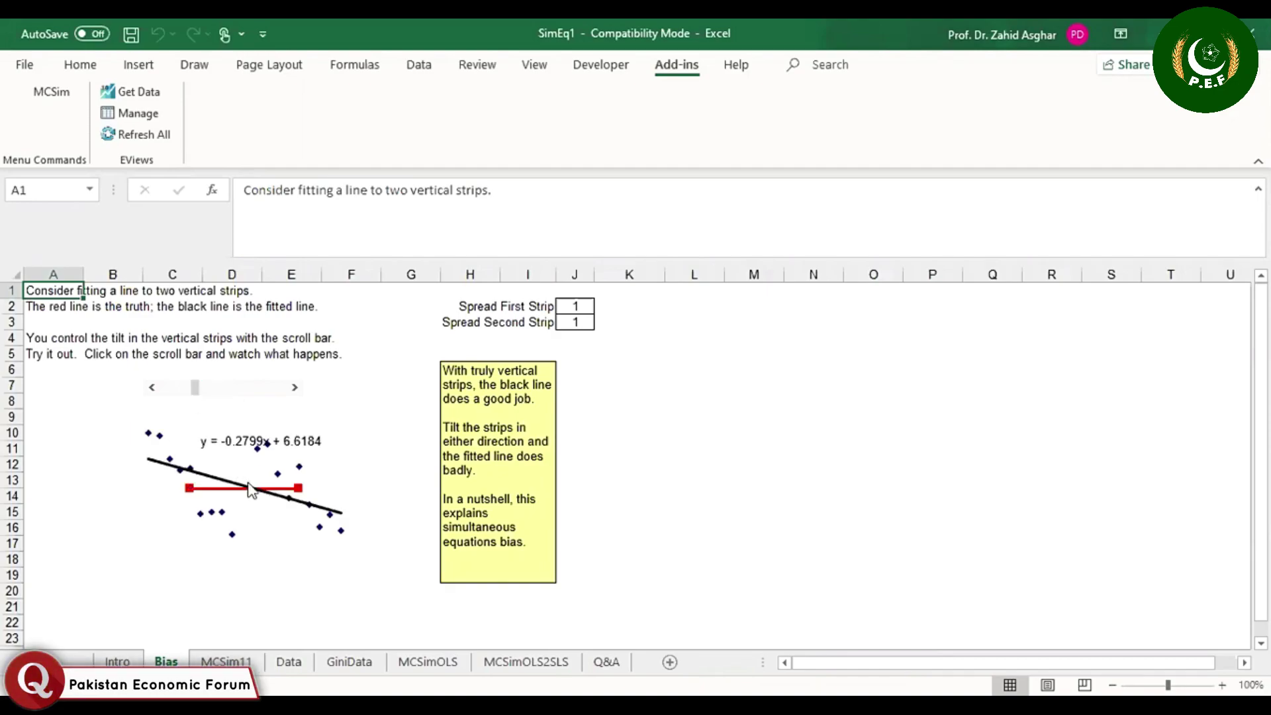
Step: Return to the Data sheet, enter 0 in the β1 cell R90 beside the Tracing All Observations chart, and recalculate
{"action": "key", "text": "ctrl+Page_Down"}
{"action": "key", "text": "ctrl+Page_Down"}
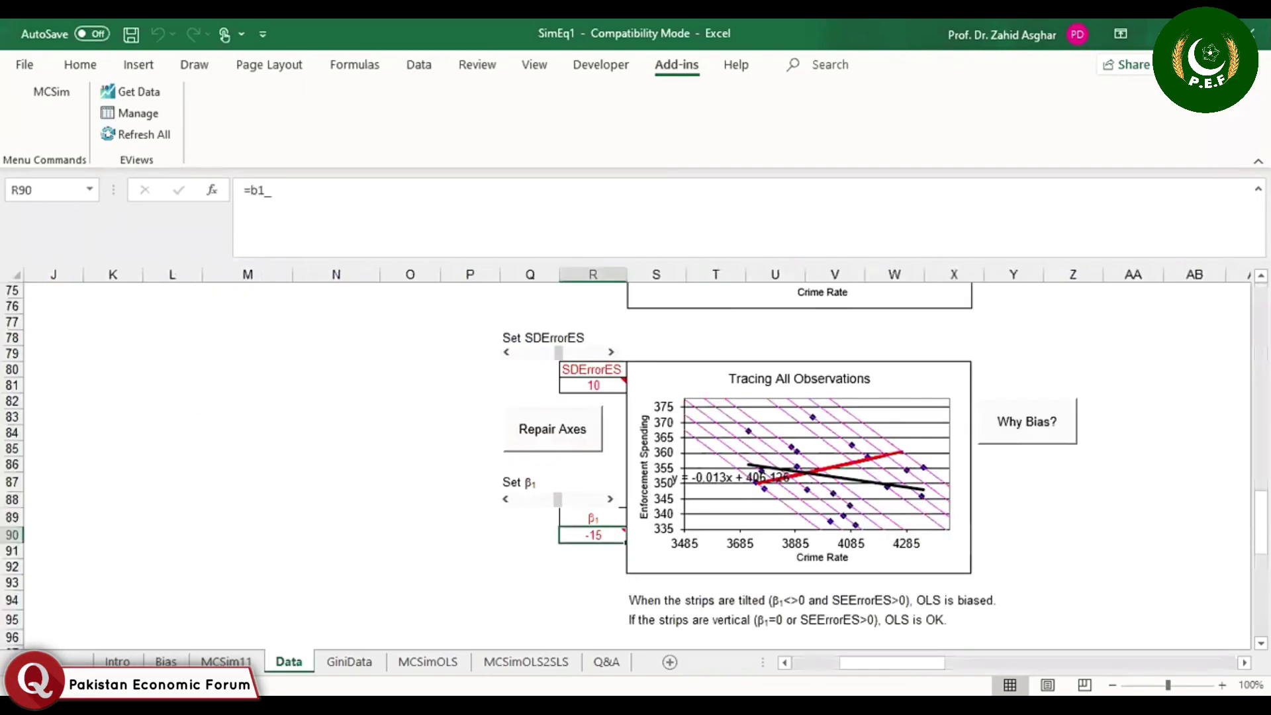
{"action": "left_click", "coordinate": [485, 558]}
{"action": "left_click", "coordinate": [571, 535]}
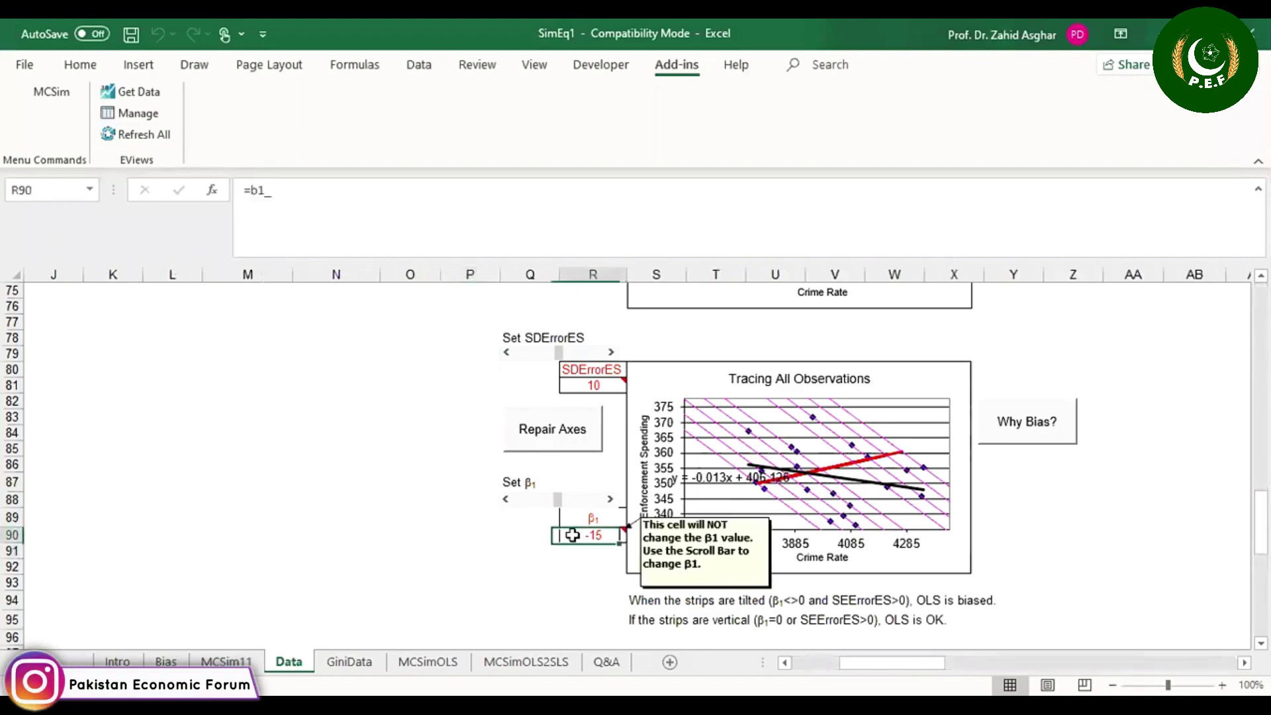
{"action": "type", "text": "0"}
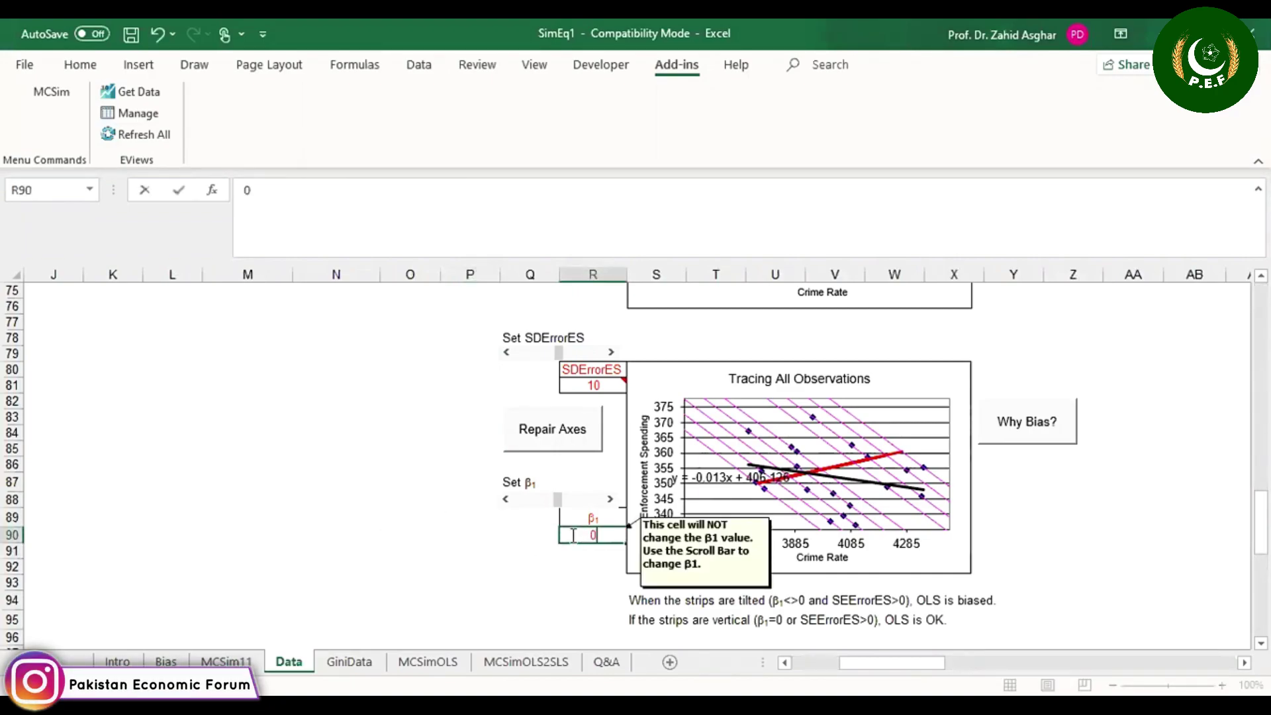
{"action": "left_click", "coordinate": [594, 585]}
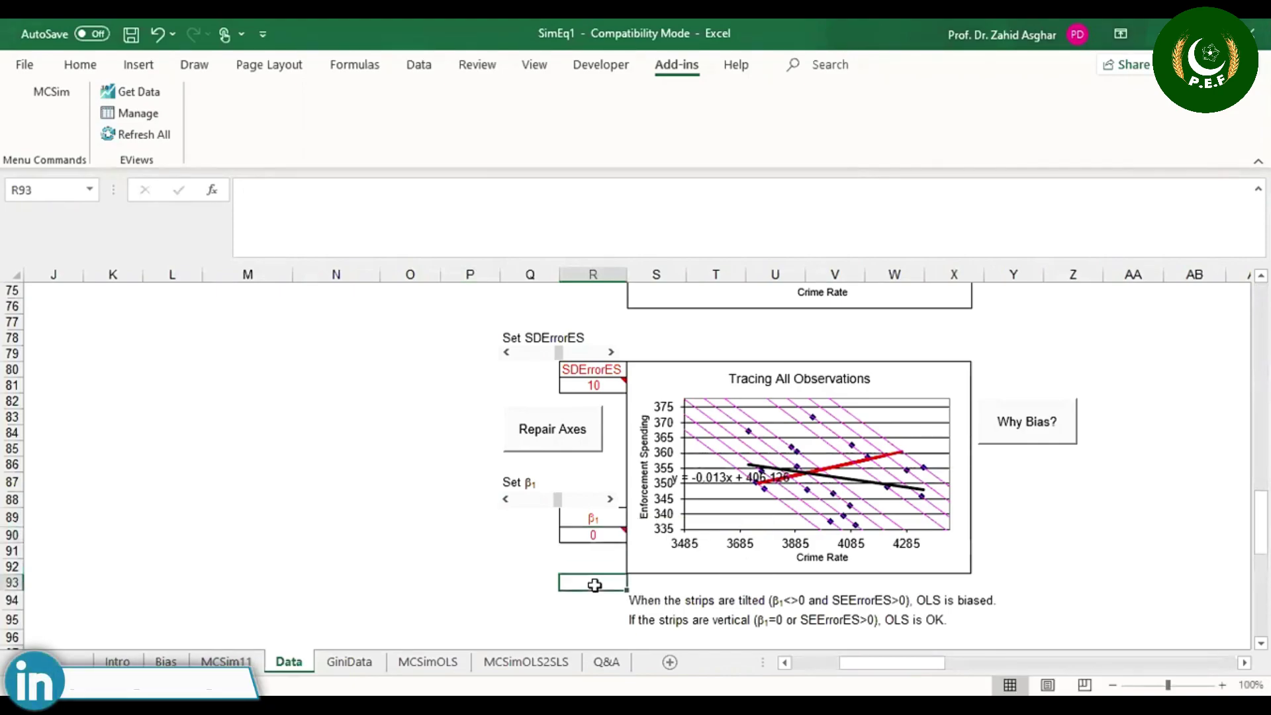
{"action": "key", "text": "F9"}
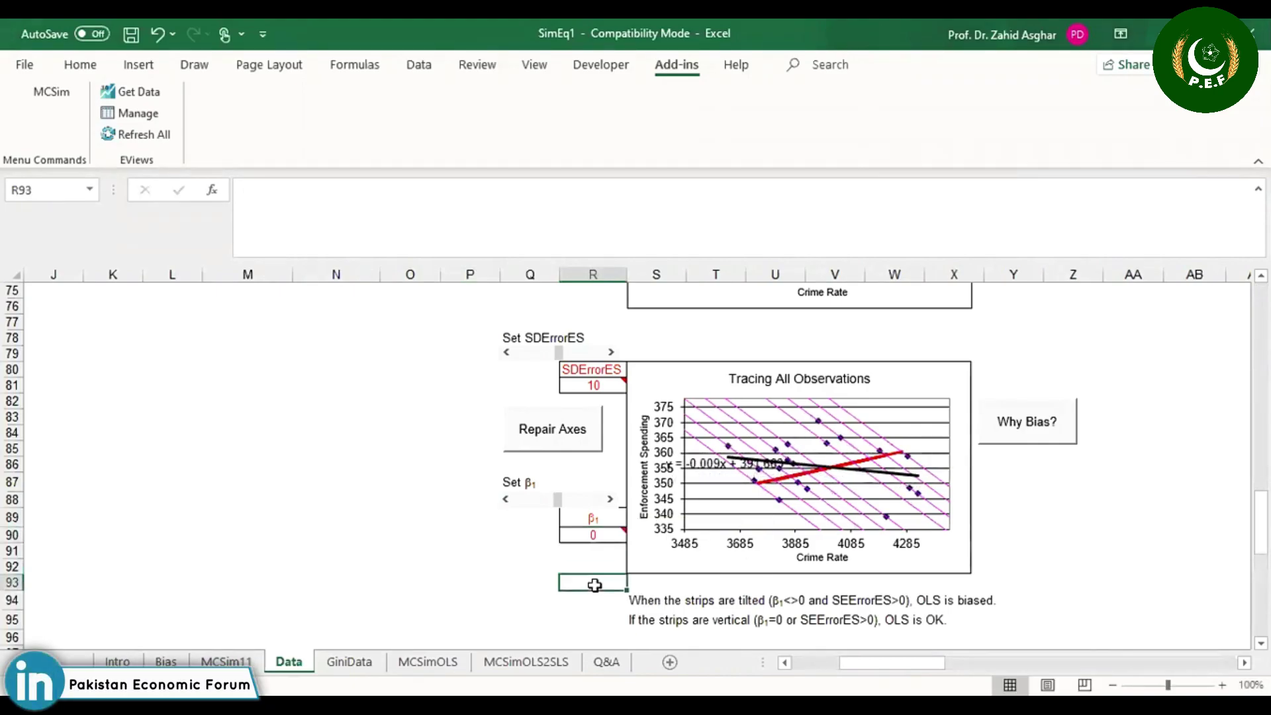
Step: Enter 0 in the SDErrorES cell R81 beside the Tracing All Observations chart
{"action": "left_click", "coordinate": [586, 387]}
{"action": "type", "text": "0"}
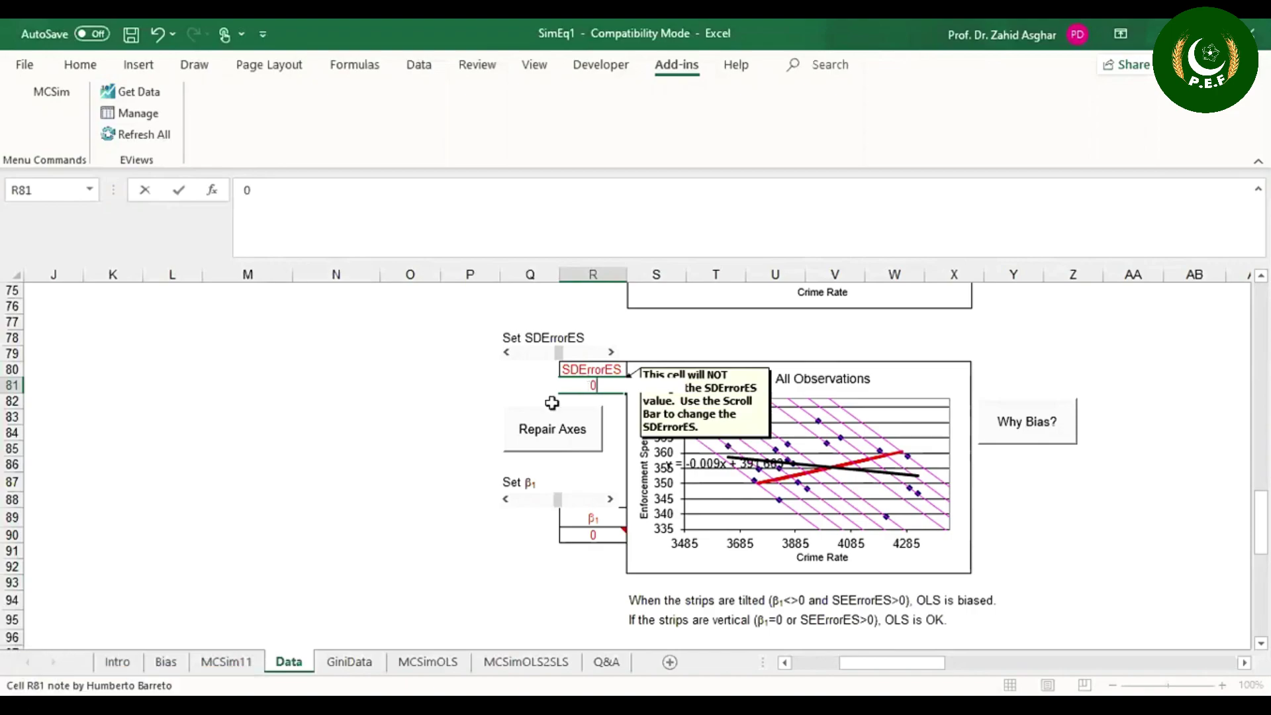
{"action": "left_click", "coordinate": [427, 408]}
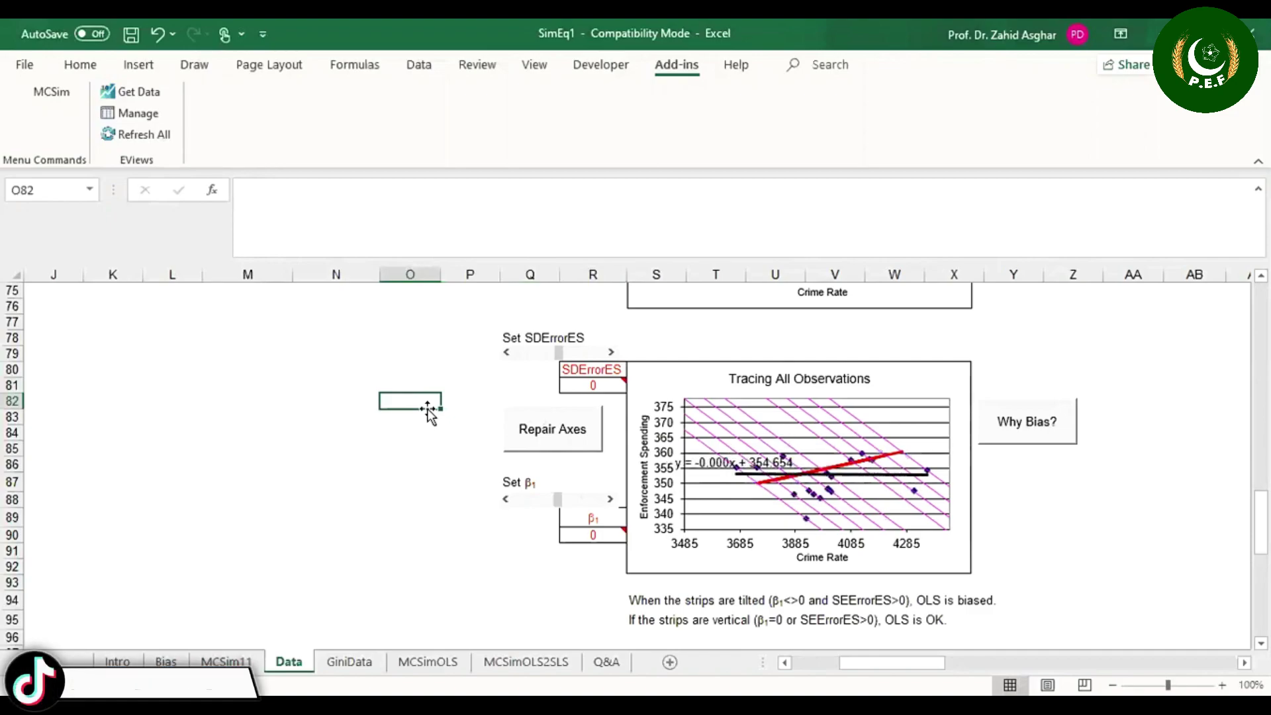
Step: Review the sheet below the tracing charts and back up to the Understanding Simultaneity Bias chart, selecting its red true-relationship line
{"action": "left_click", "coordinate": [493, 567]}
{"action": "key", "text": "Down"}
{"action": "key", "text": "Down"}
{"action": "key", "text": "Down"}
{"action": "key", "text": "Down"}
{"action": "key", "text": "Down"}
{"action": "key", "text": "Down"}
{"action": "key", "text": "Down"}
{"action": "key", "text": "Down"}
{"action": "key", "text": "Down"}
{"action": "key", "text": "Down"}
{"action": "key", "text": "Down"}
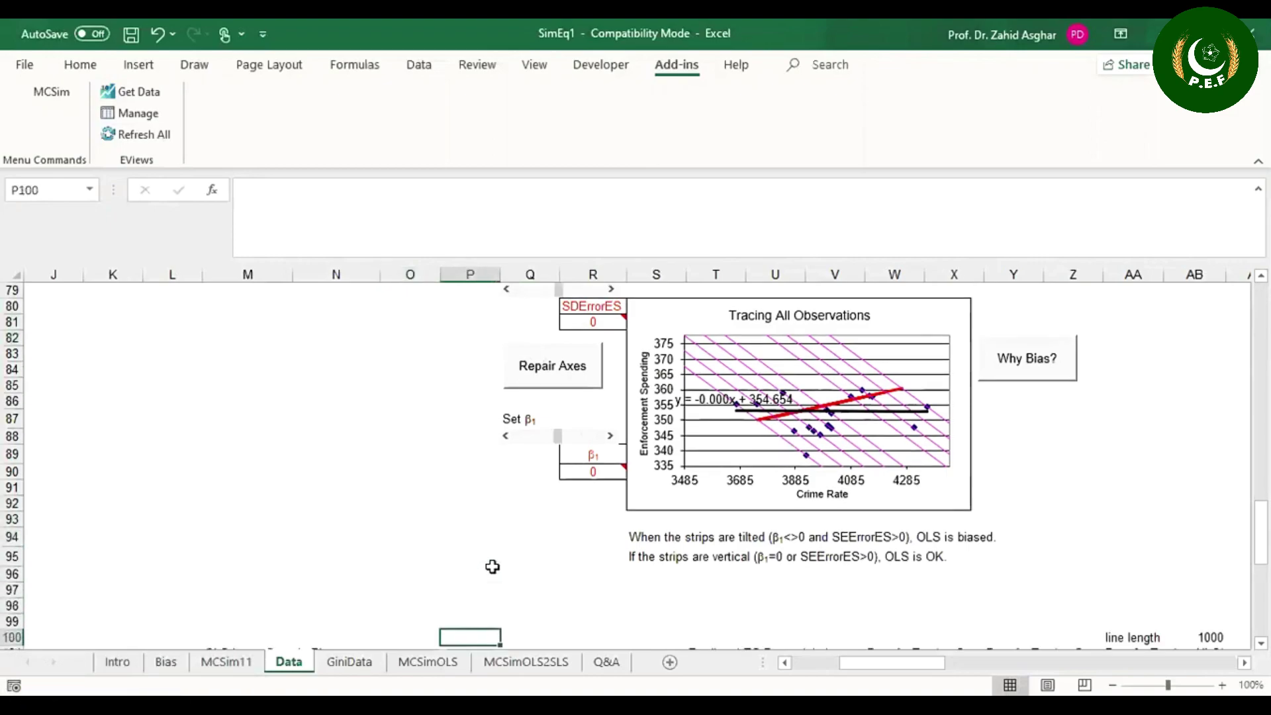
{"action": "key", "text": "Down"}
{"action": "key", "text": "Down"}
{"action": "key", "text": "Down"}
{"action": "key", "text": "Up"}
{"action": "key", "text": "Up"}
{"action": "key", "text": "Up"}
{"action": "key", "text": "Up"}
{"action": "key", "text": "Up"}
{"action": "key", "text": "Up"}
{"action": "key", "text": "Up"}
{"action": "key", "text": "Up"}
{"action": "key", "text": "Up"}
{"action": "key", "text": "Up"}
{"action": "key", "text": "Up"}
{"action": "key", "text": "Up"}
{"action": "key", "text": "Up"}
{"action": "key", "text": "Up"}
{"action": "key", "text": "Up"}
{"action": "key", "text": "Up"}
{"action": "key", "text": "Up"}
{"action": "key", "text": "Up"}
{"action": "key", "text": "Up"}
{"action": "key", "text": "Up"}
{"action": "key", "text": "Up"}
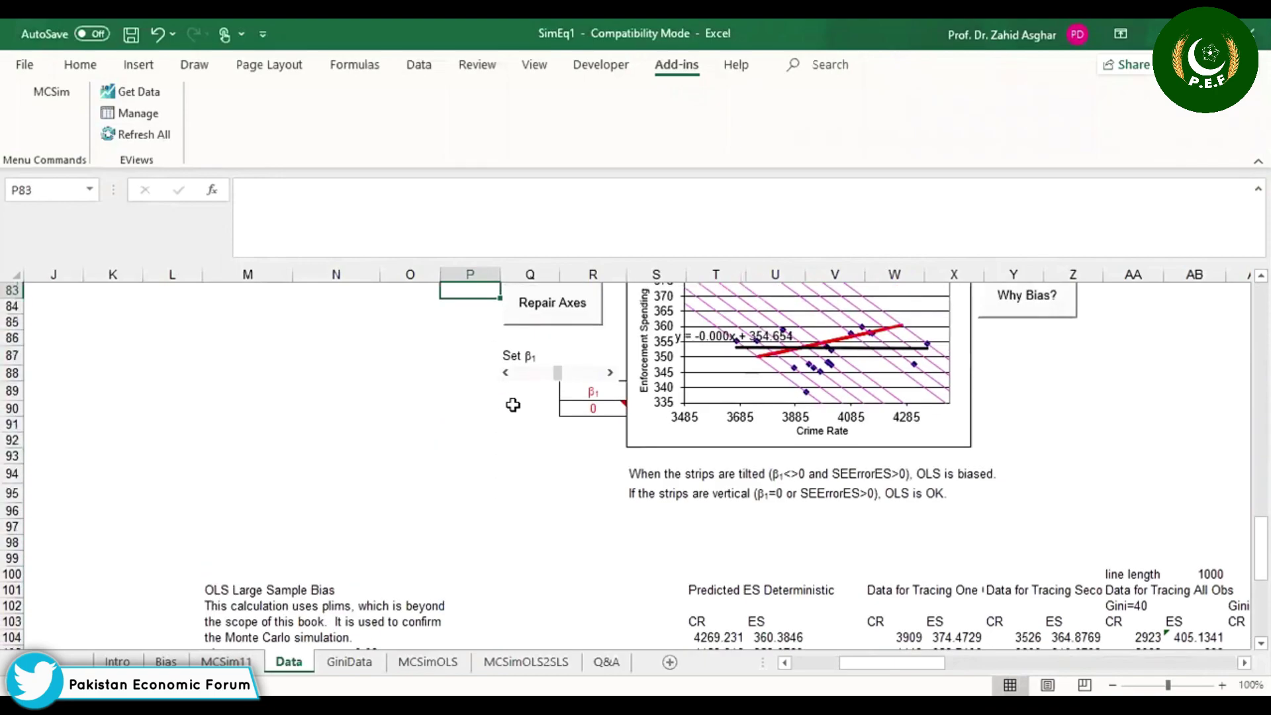
{"action": "key", "text": "Up"}
{"action": "key", "text": "Up"}
{"action": "key", "text": "Up"}
{"action": "key", "text": "Up"}
{"action": "key", "text": "Up"}
{"action": "key", "text": "Up"}
{"action": "key", "text": "Up"}
{"action": "key", "text": "Up"}
{"action": "key", "text": "Up"}
{"action": "key", "text": "Up"}
{"action": "key", "text": "Up"}
{"action": "key", "text": "Up"}
{"action": "key", "text": "Up"}
{"action": "key", "text": "Up"}
{"action": "key", "text": "Up"}
{"action": "key", "text": "Up"}
{"action": "key", "text": "Up"}
{"action": "key", "text": "Up"}
{"action": "key", "text": "Up"}
{"action": "key", "text": "Up"}
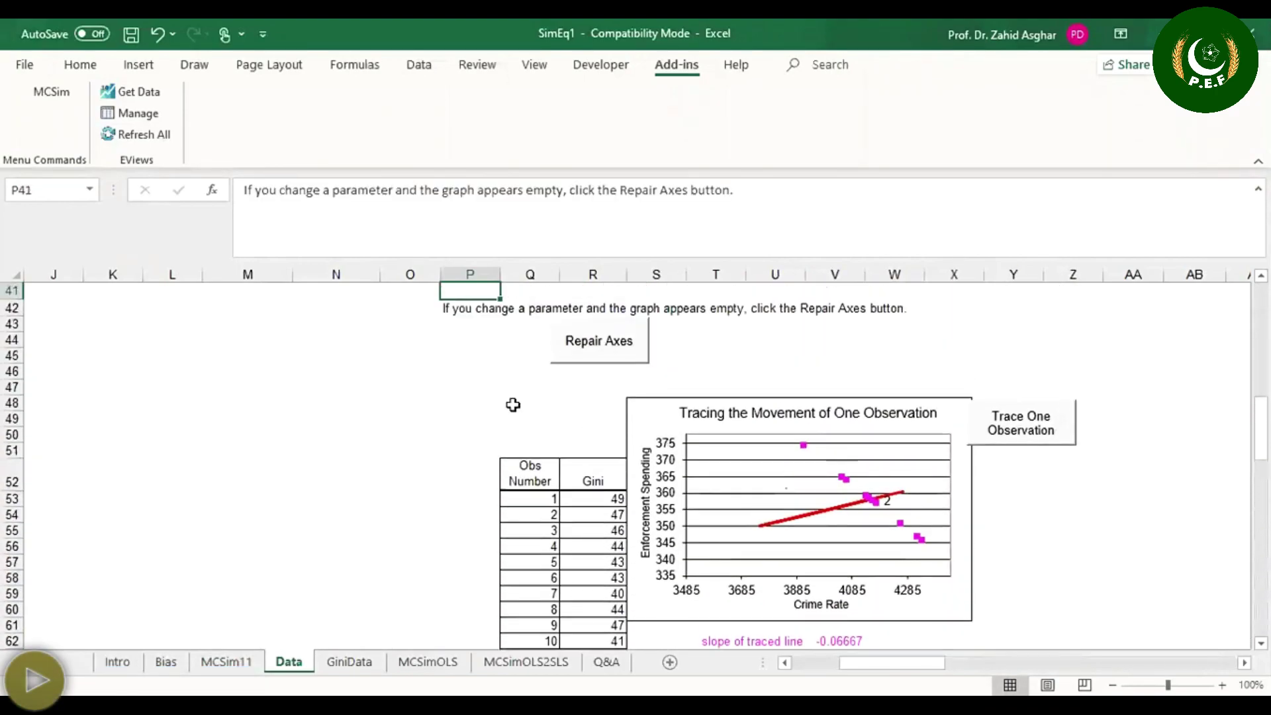
{"action": "key", "text": "Up"}
{"action": "key", "text": "Up"}
{"action": "key", "text": "Up"}
{"action": "key", "text": "Up"}
{"action": "key", "text": "Up"}
{"action": "key", "text": "Up"}
{"action": "key", "text": "Up"}
{"action": "key", "text": "Up"}
{"action": "key", "text": "Up"}
{"action": "key", "text": "Up"}
{"action": "key", "text": "Up"}
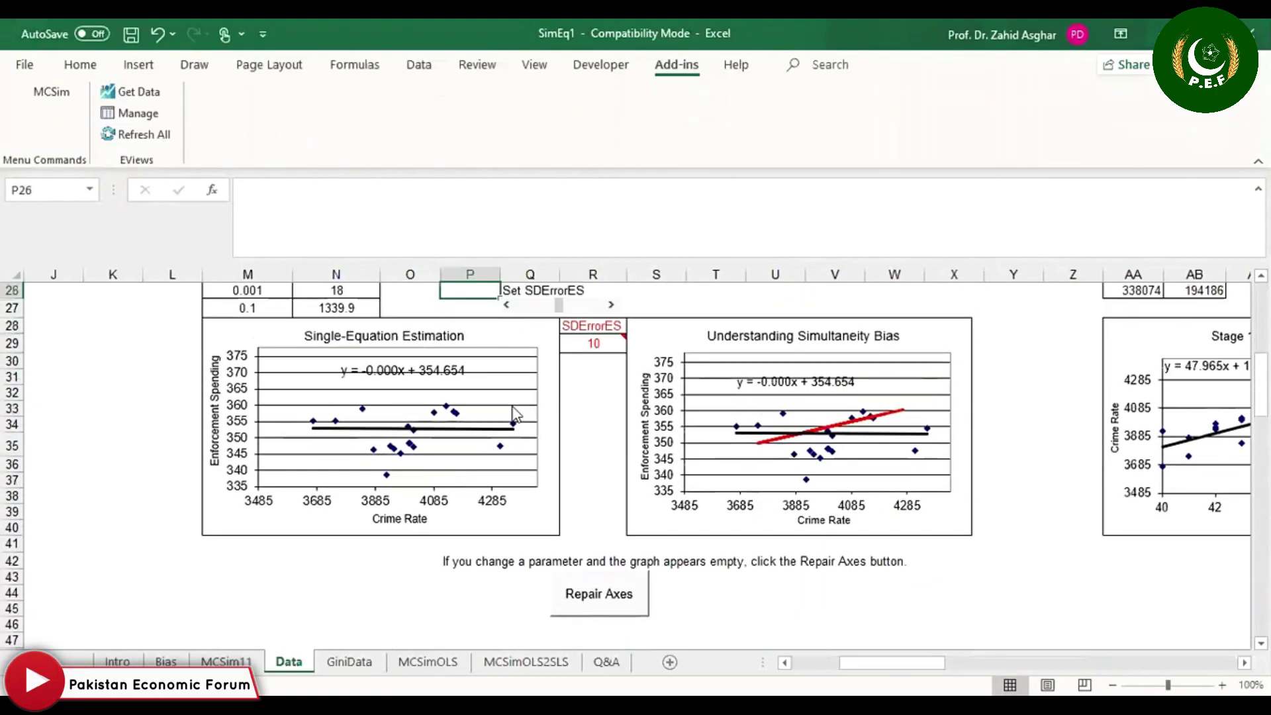
{"action": "left_click", "coordinate": [761, 448]}
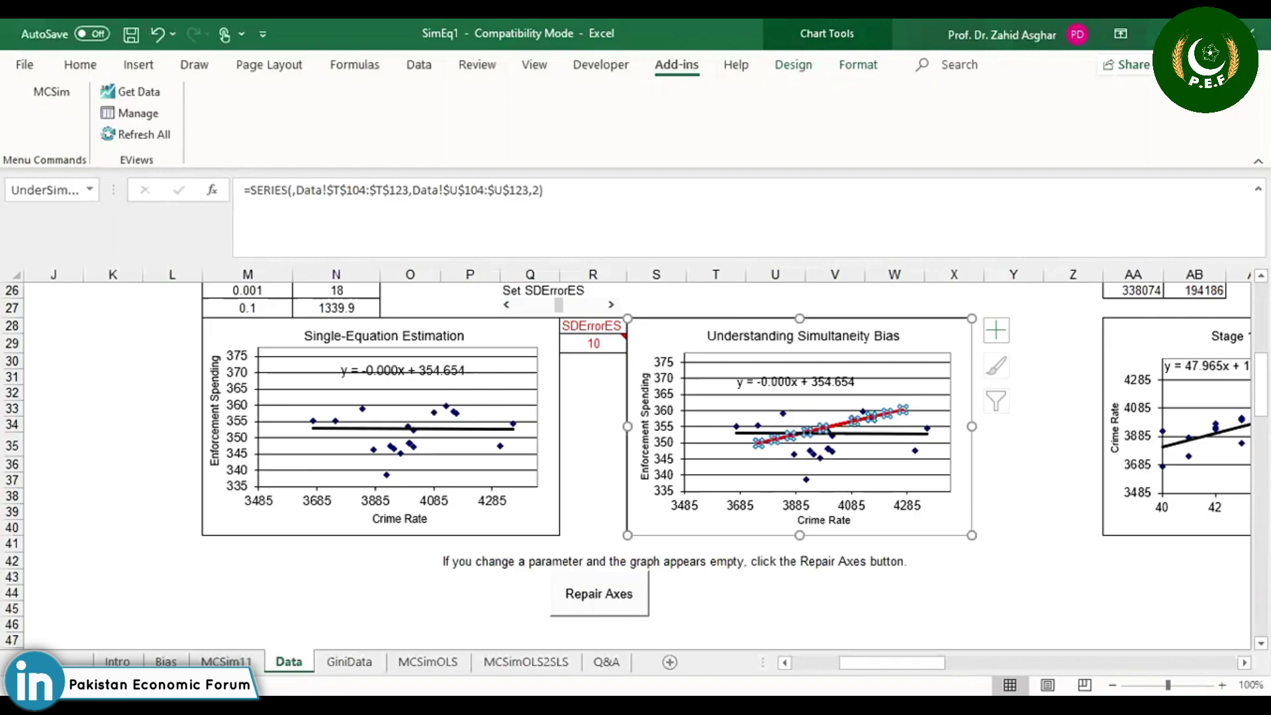
Step: Examine the model parameters and the single-equation OLS estimate of enforcement spending, then recalculate to draw a new sample
{"action": "scroll", "coordinate": [636, 411], "scroll_direction": "left", "scroll_amount": 5}
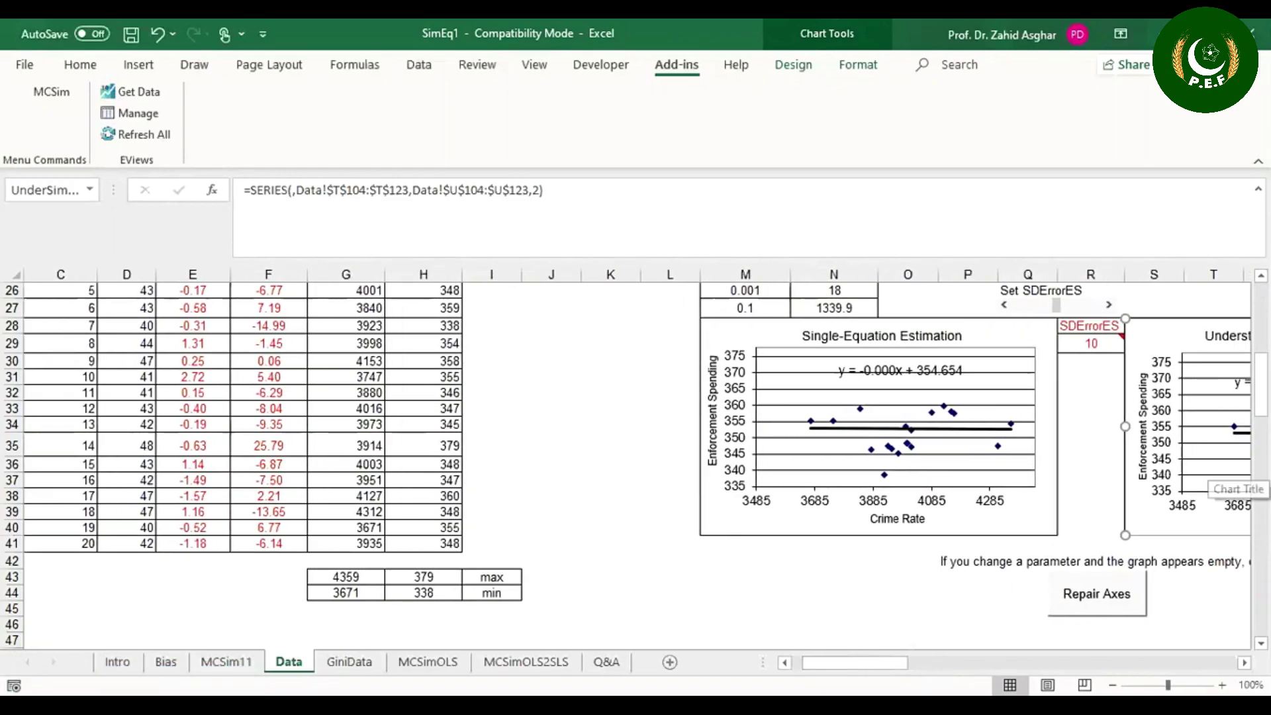
{"action": "scroll", "coordinate": [635, 463], "scroll_direction": "up", "scroll_amount": 5}
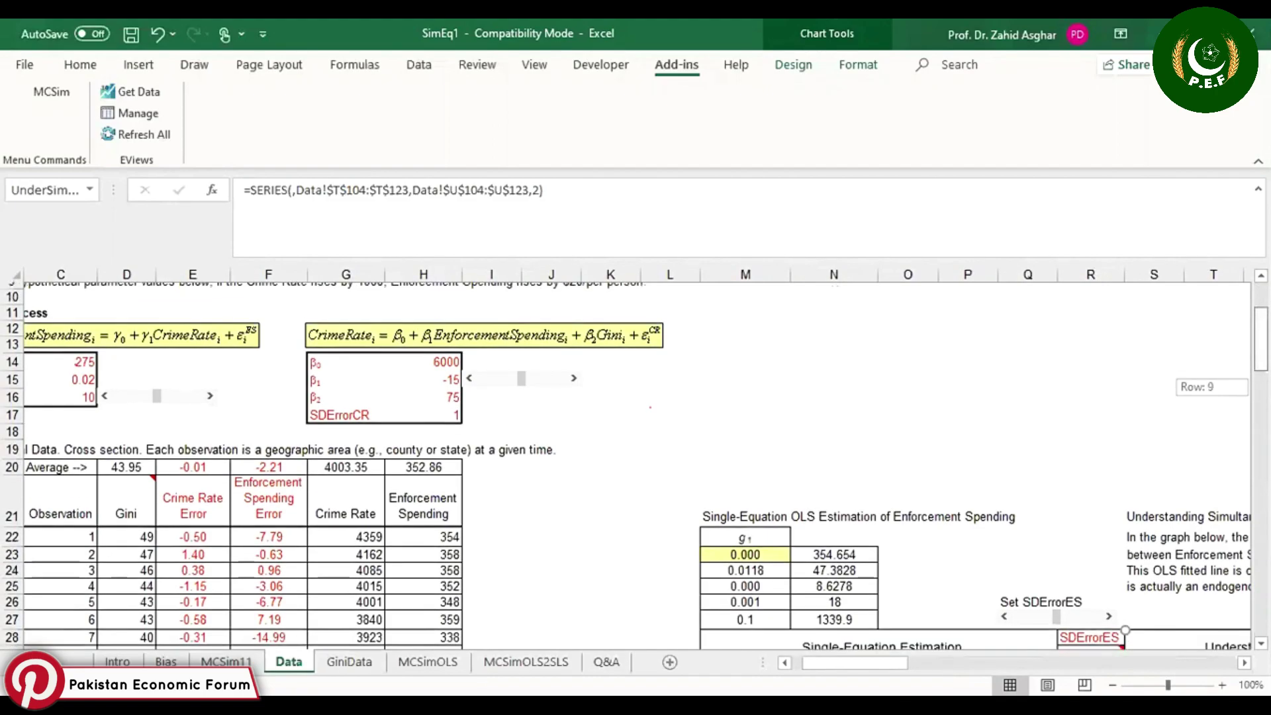
{"action": "left_click_drag", "start_coordinate": [1261, 339], "coordinate": [1260, 362]}
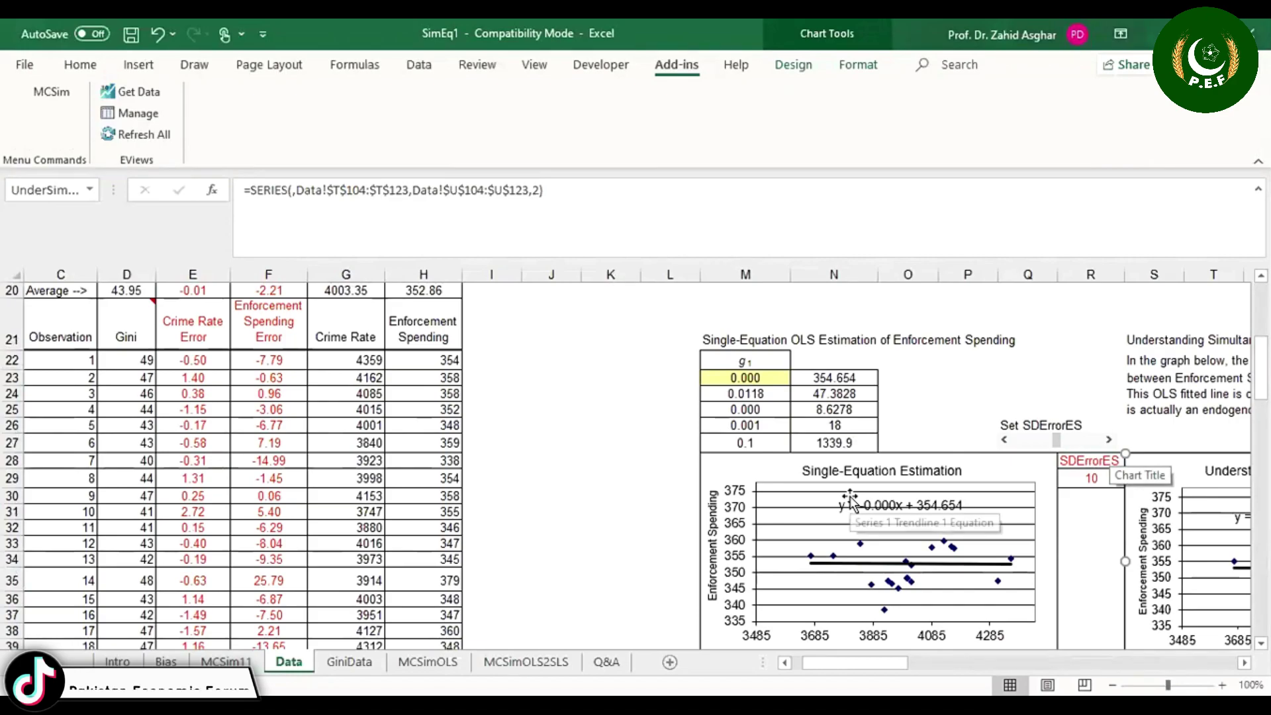
{"action": "left_click", "coordinate": [652, 427]}
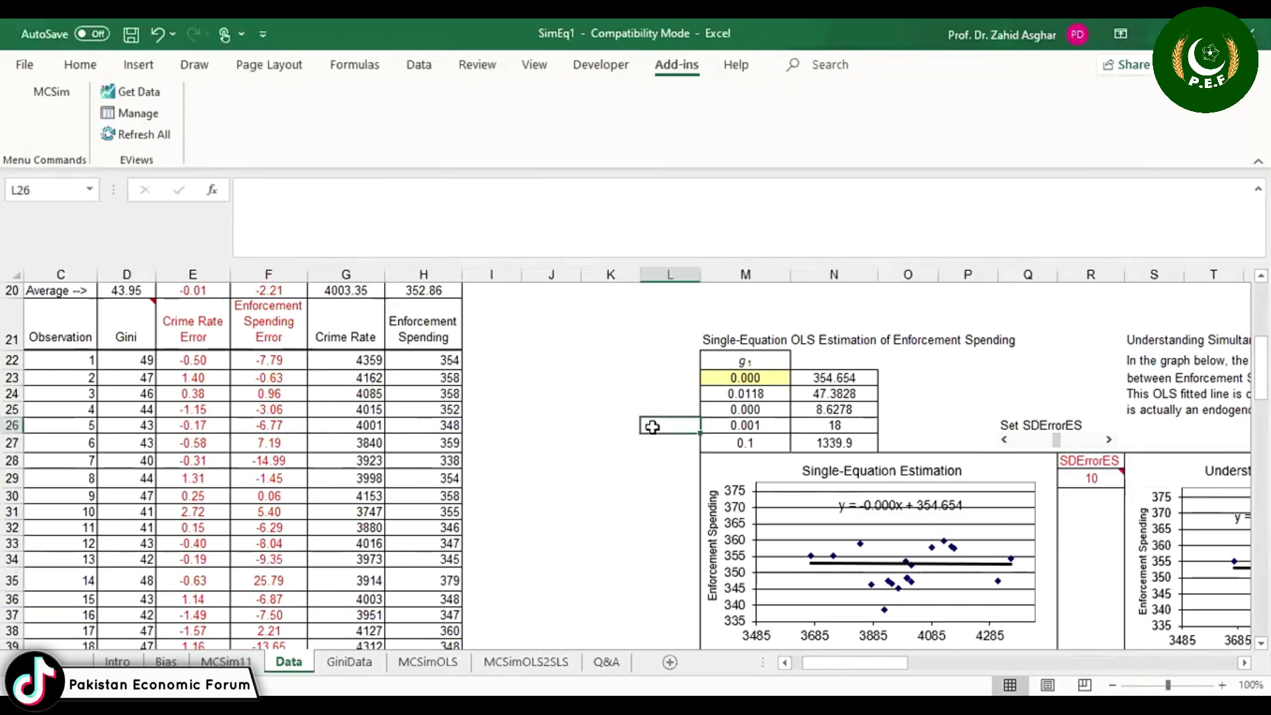
{"action": "key", "text": "F9"}
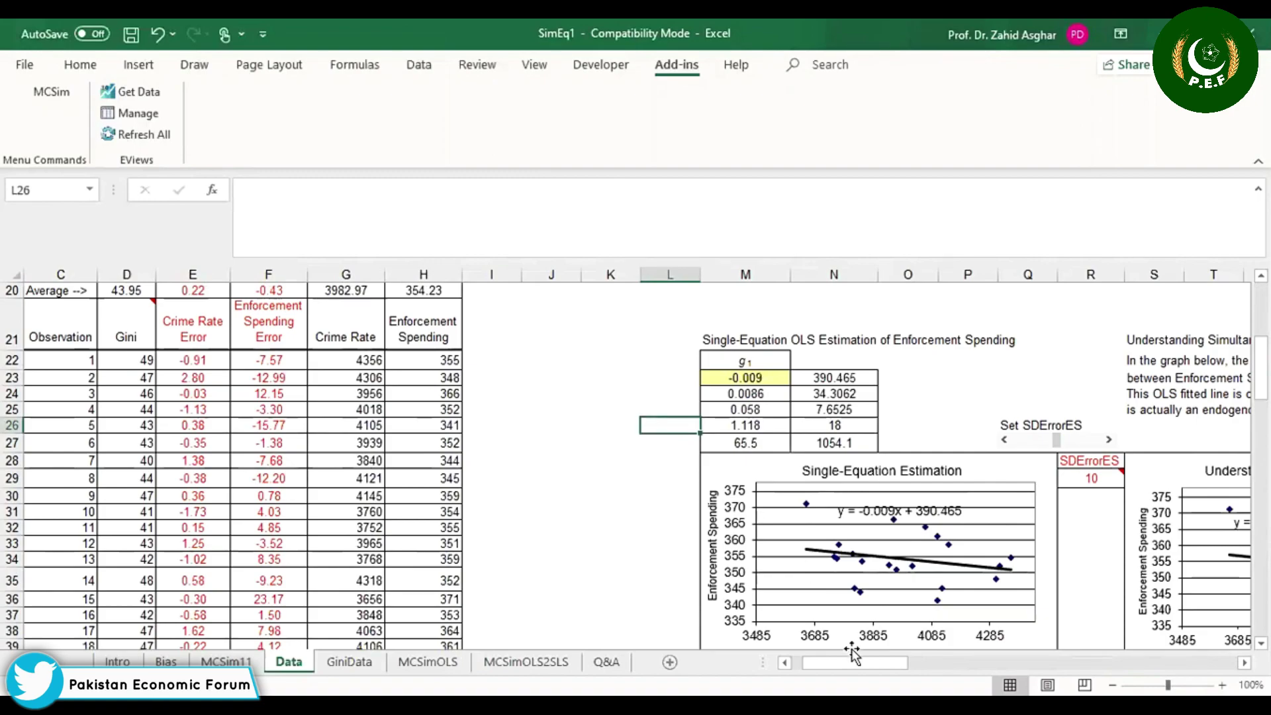
Step: Examine the stage 1 CR = f(GINI) LINEST formula in AA22:AB26 of the Two-Stage Least Squares section, leaving the array unedited
{"action": "left_click_drag", "start_coordinate": [854, 662], "coordinate": [951, 661]}
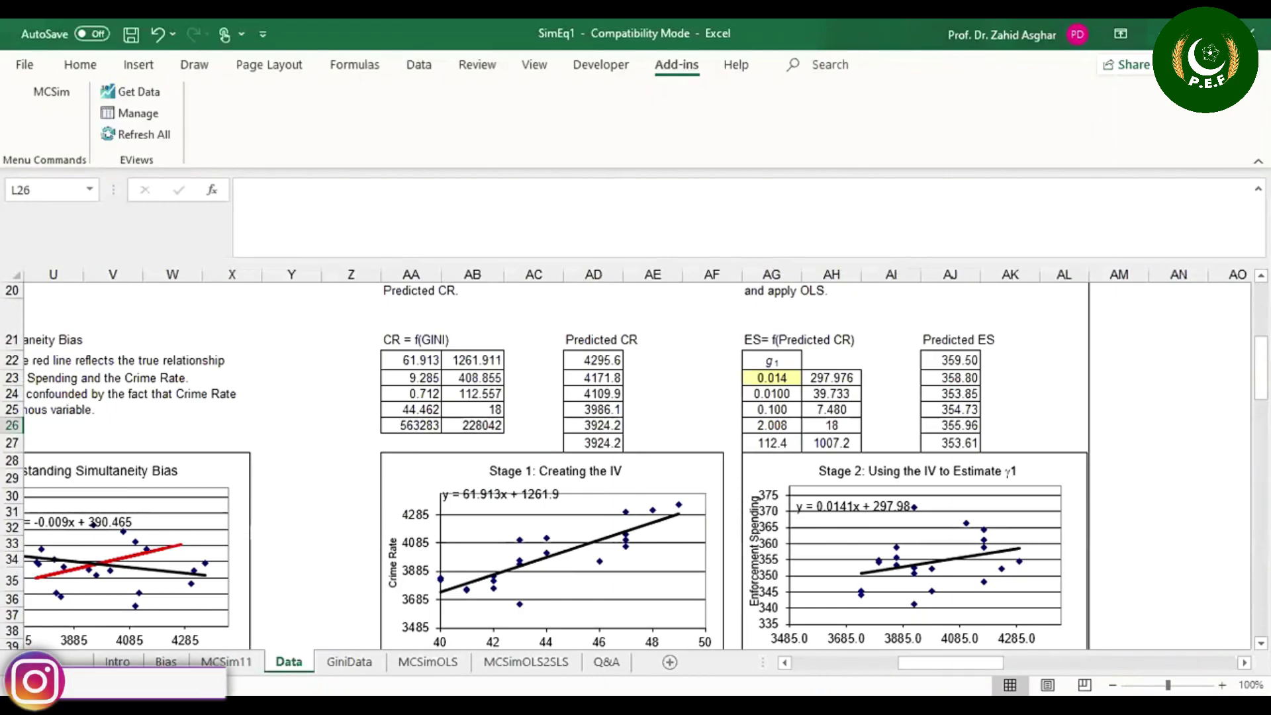
{"action": "left_click_drag", "start_coordinate": [1260, 367], "coordinate": [1260, 346]}
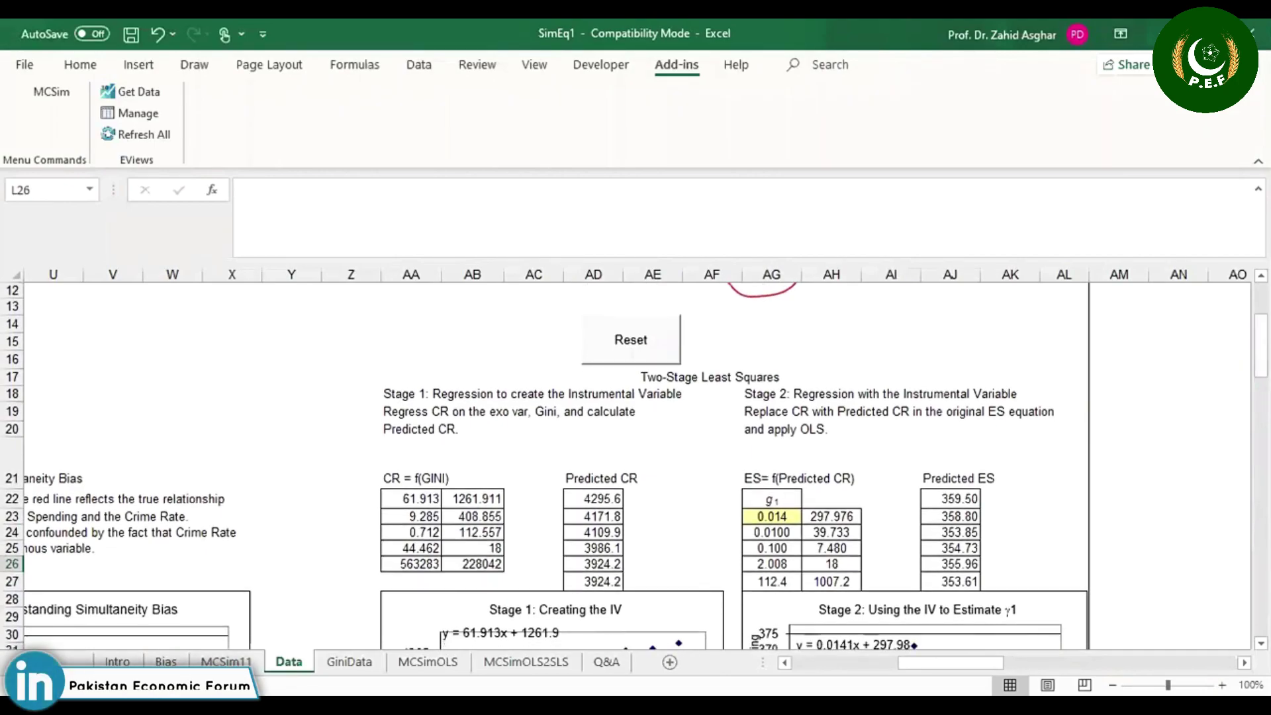
{"action": "left_click", "coordinate": [550, 398]}
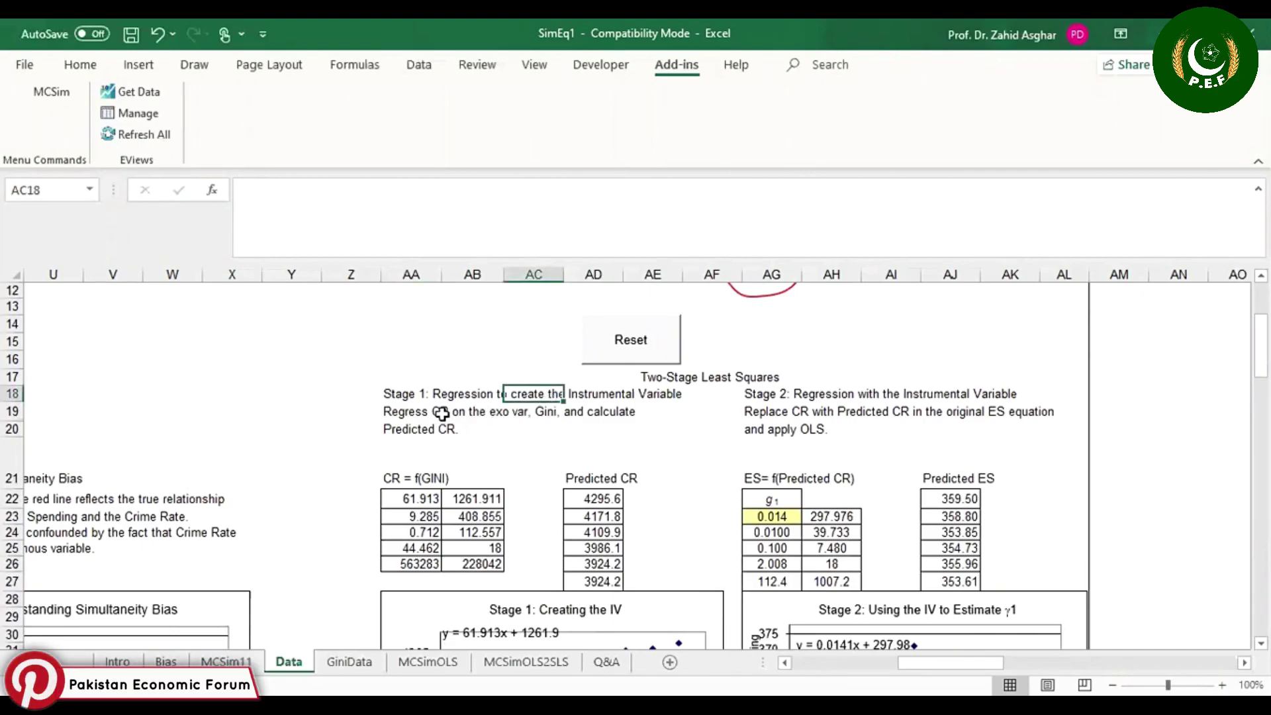
{"action": "left_click_drag", "start_coordinate": [403, 492], "coordinate": [483, 570]}
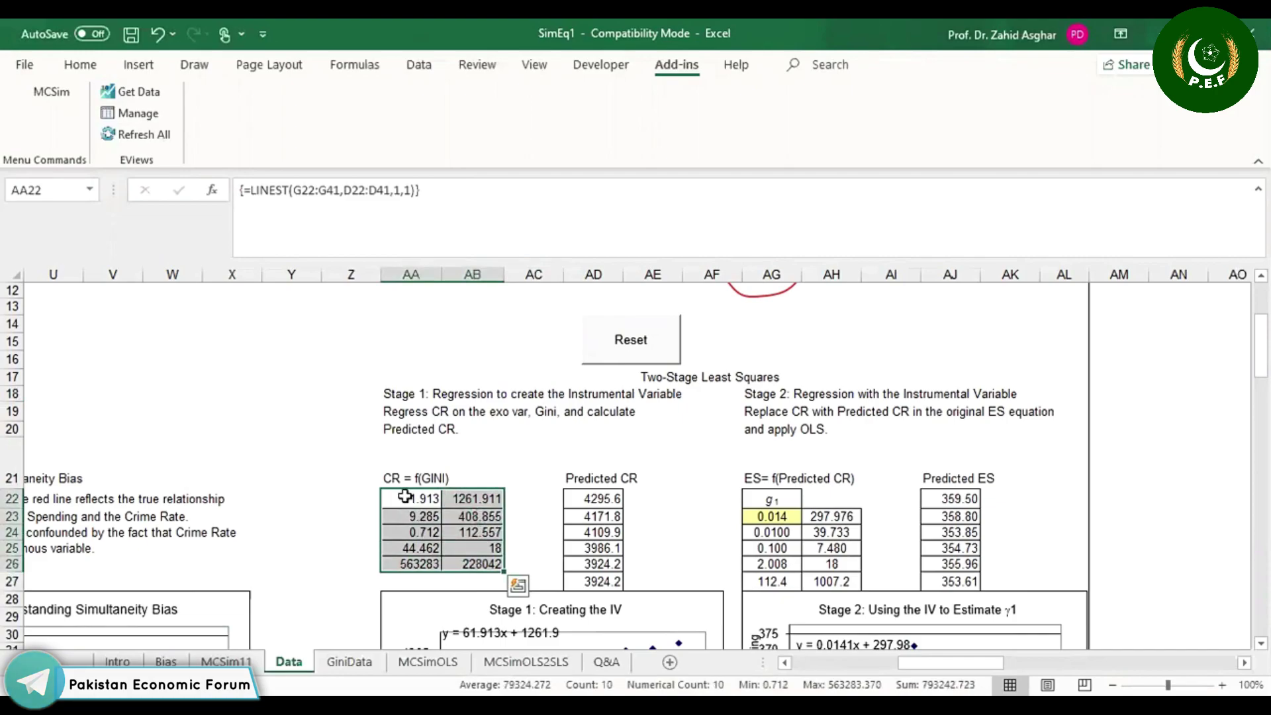
{"action": "left_click", "coordinate": [448, 192]}
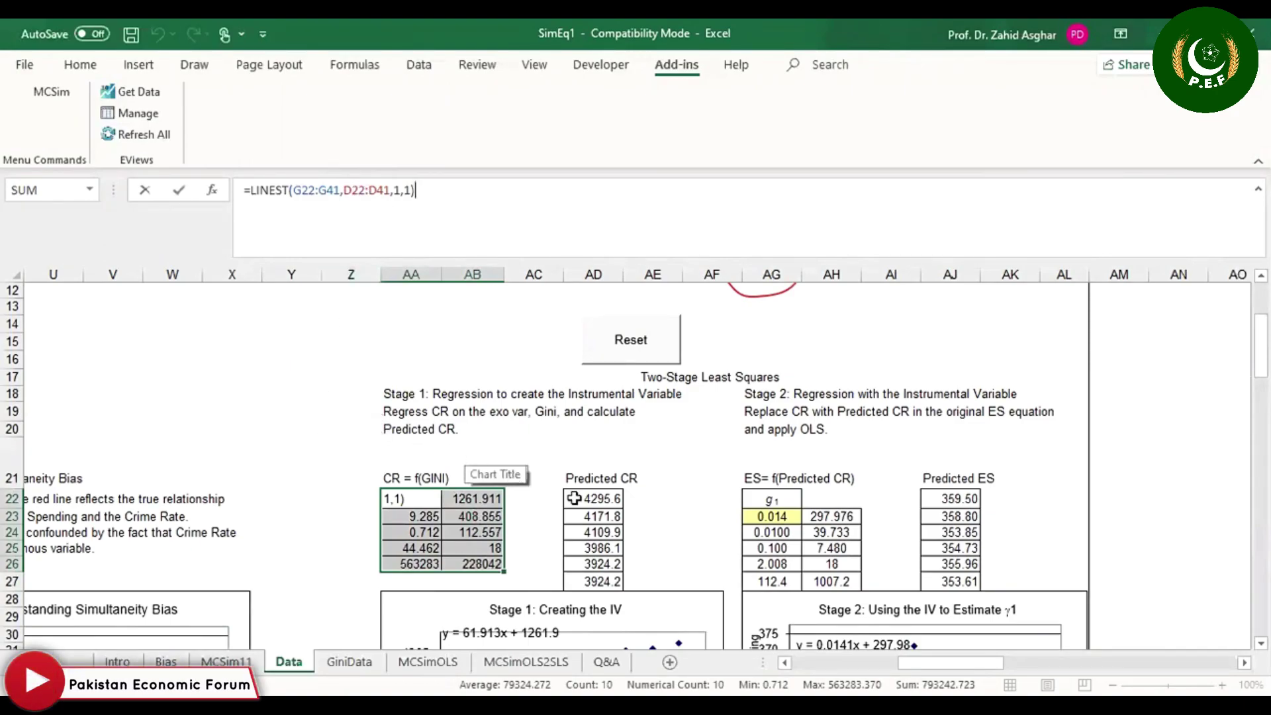
{"action": "key", "text": "Return"}
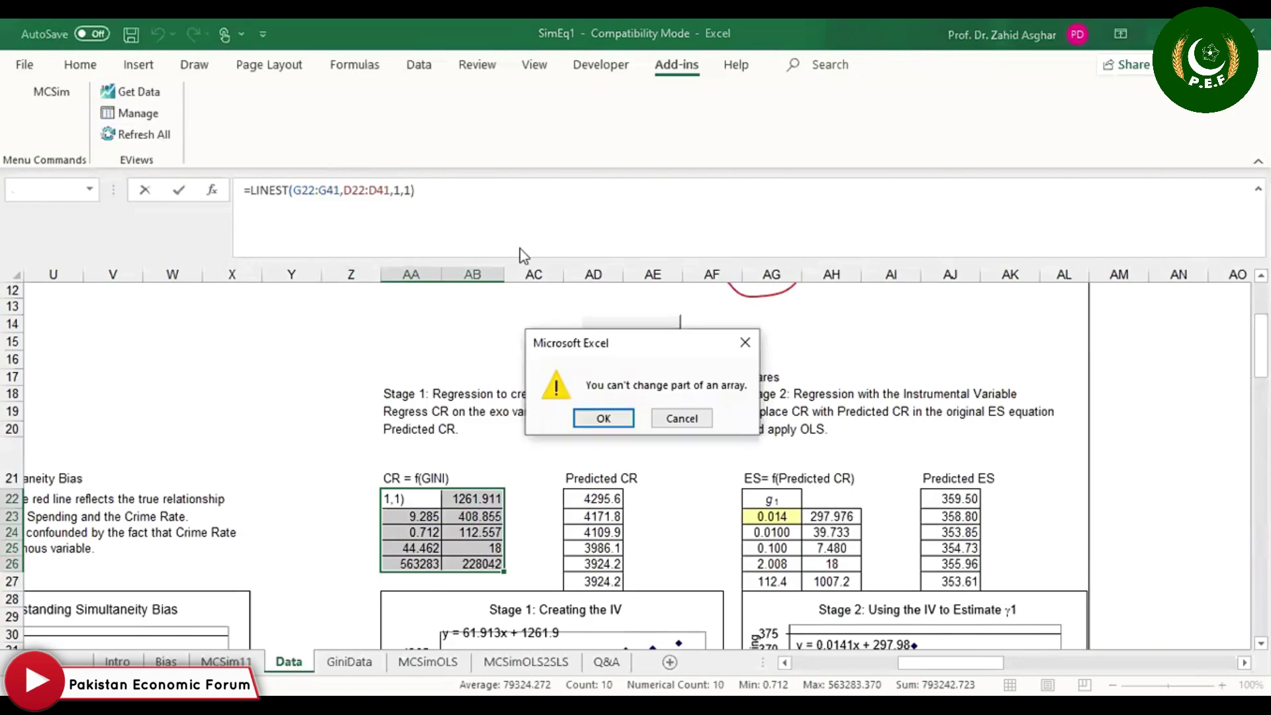
{"action": "left_click", "coordinate": [681, 418]}
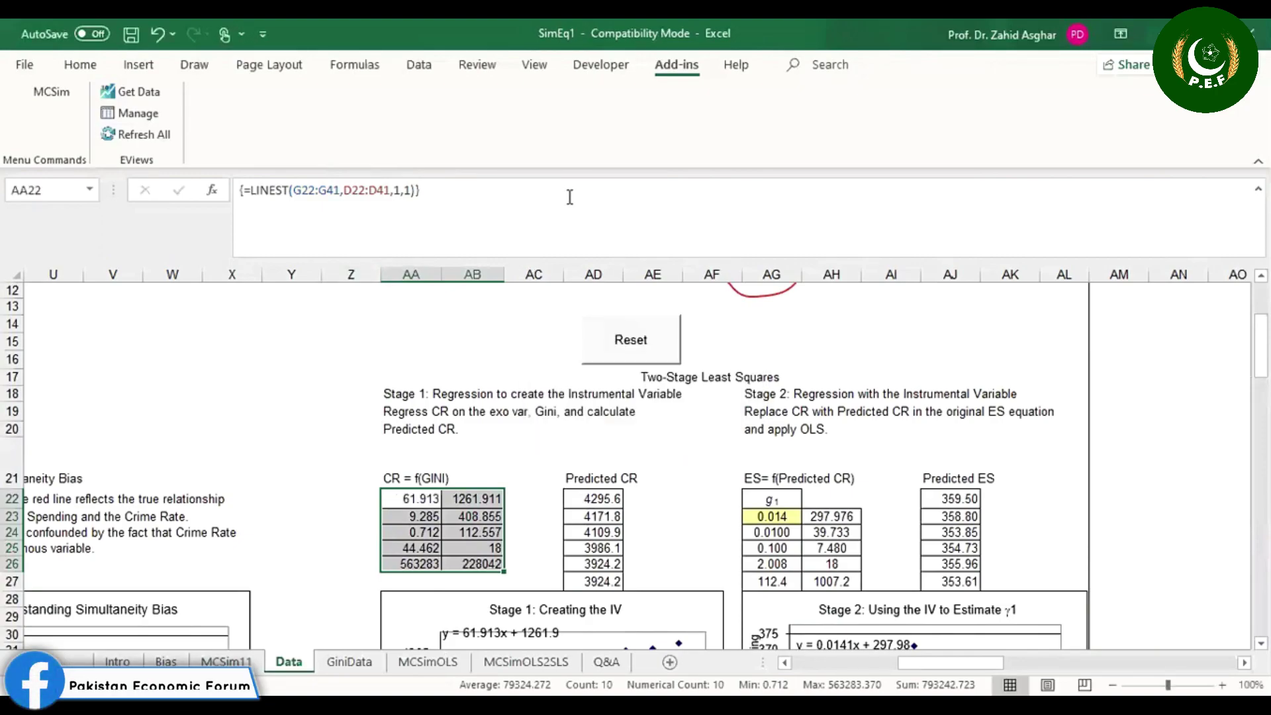
{"action": "left_click", "coordinate": [567, 194]}
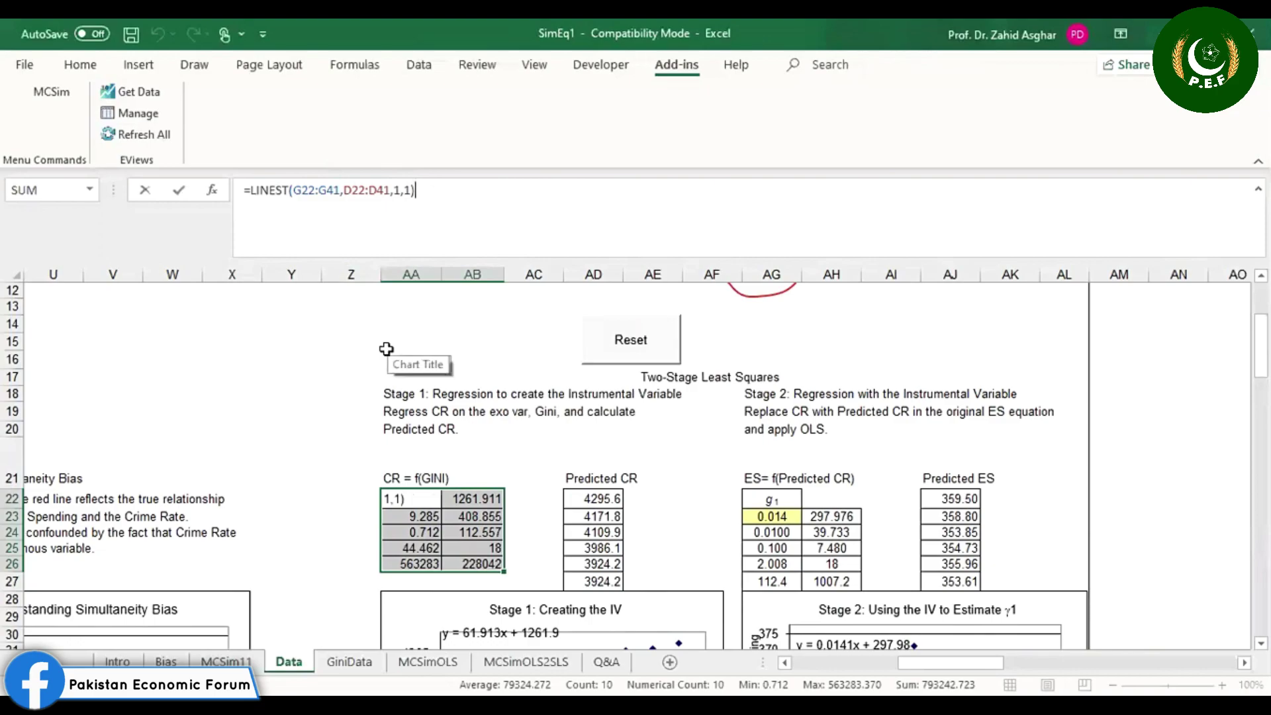
{"action": "key", "text": "Return"}
{"action": "left_click", "coordinate": [664, 420]}
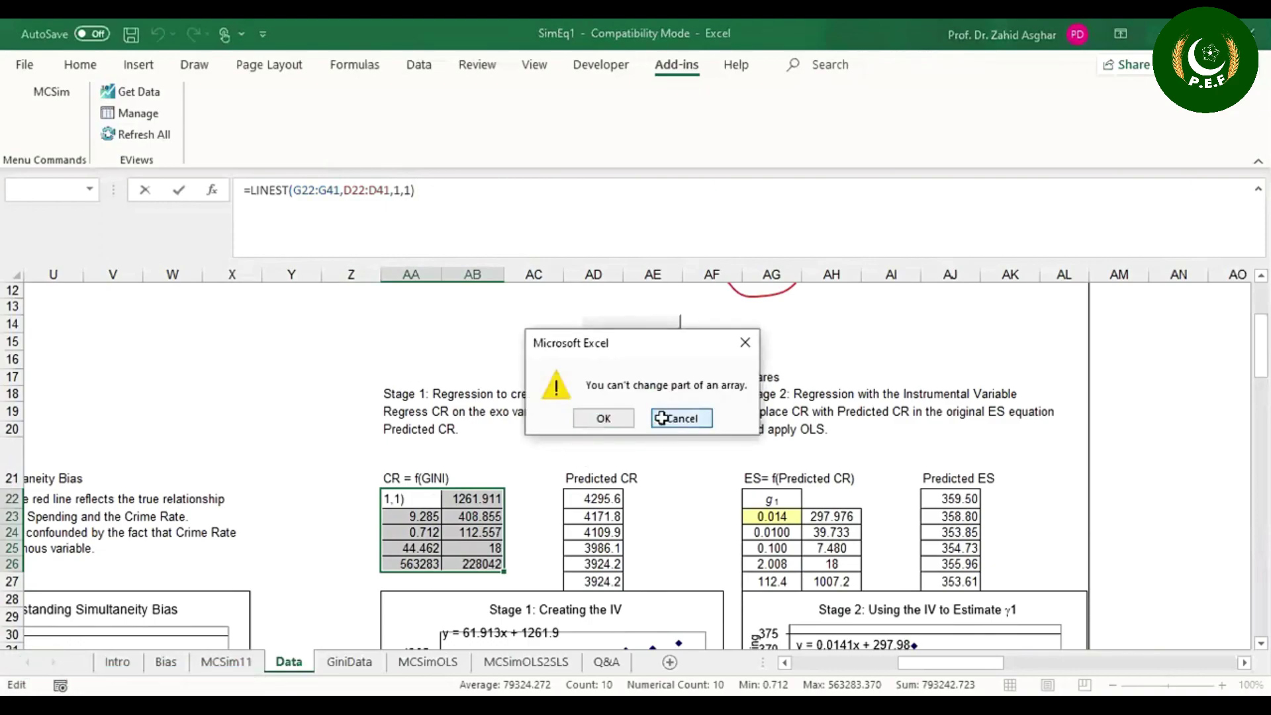
Step: Inspect the Predicted CR formula in AD22 and the stage 2 LINEST formula behind the g1 estimate in AG23
{"action": "left_click", "coordinate": [600, 498]}
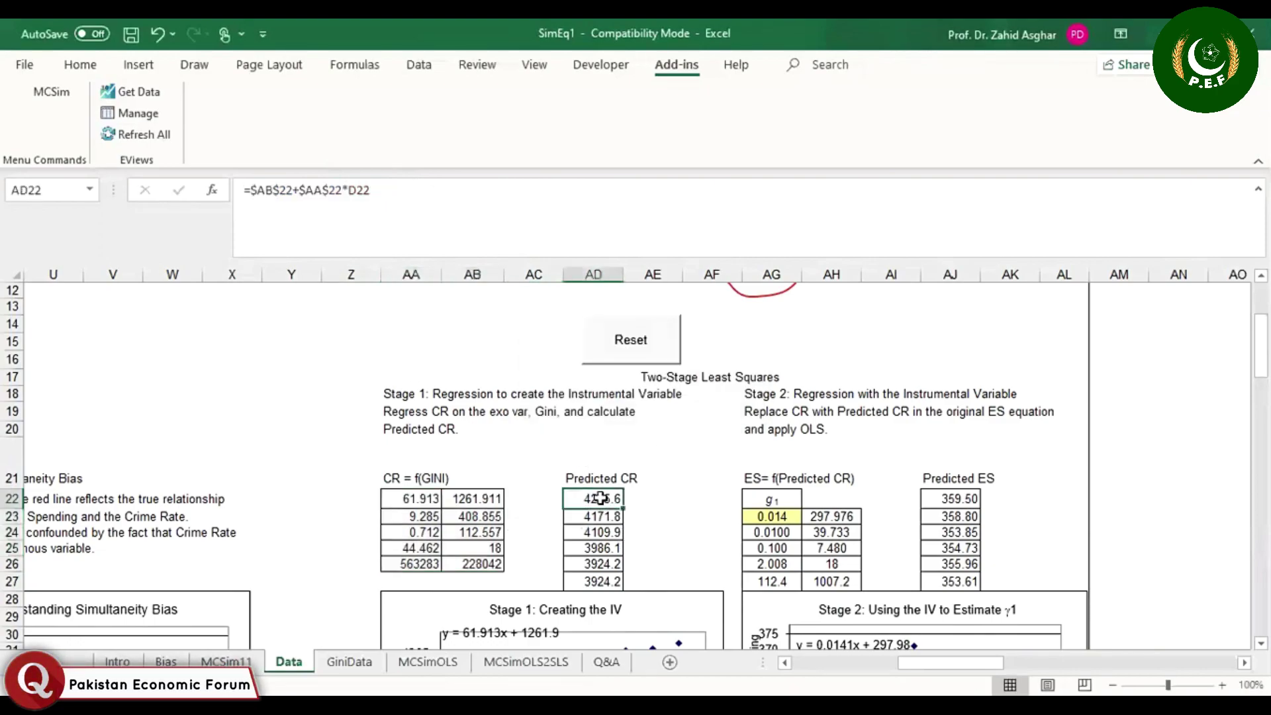
{"action": "left_click", "coordinate": [490, 201]}
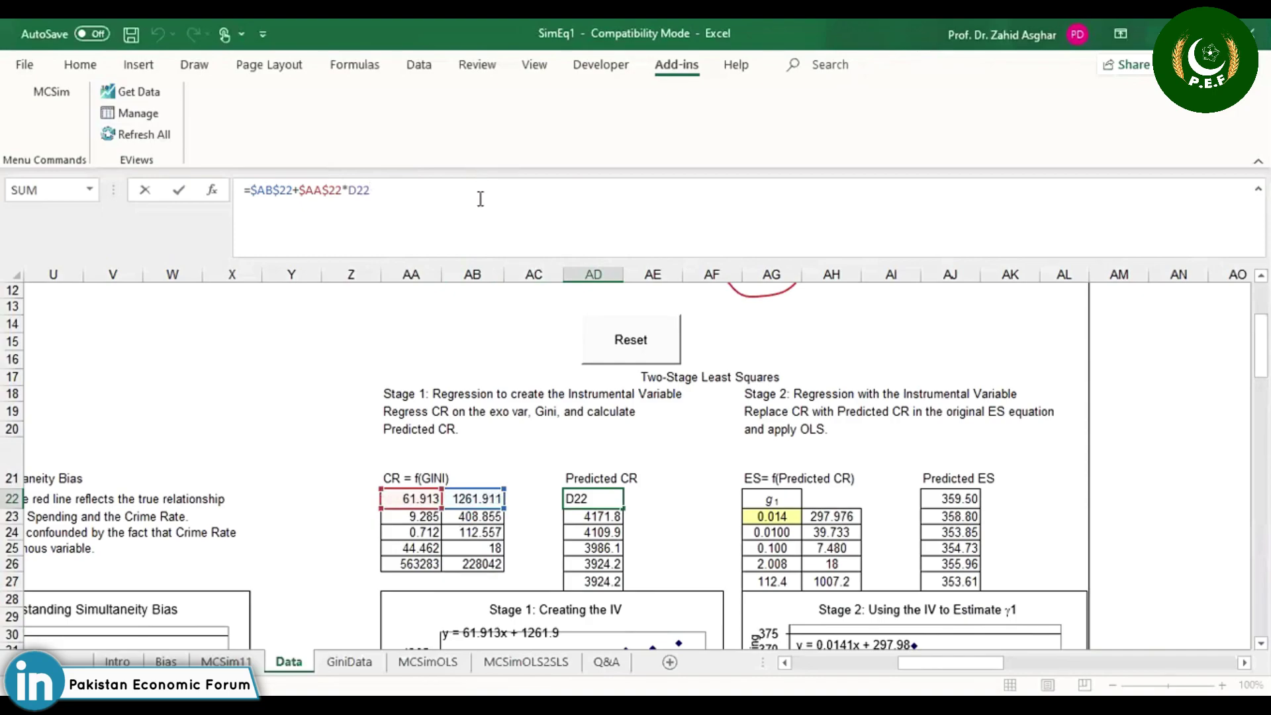
{"action": "key", "text": "Return"}
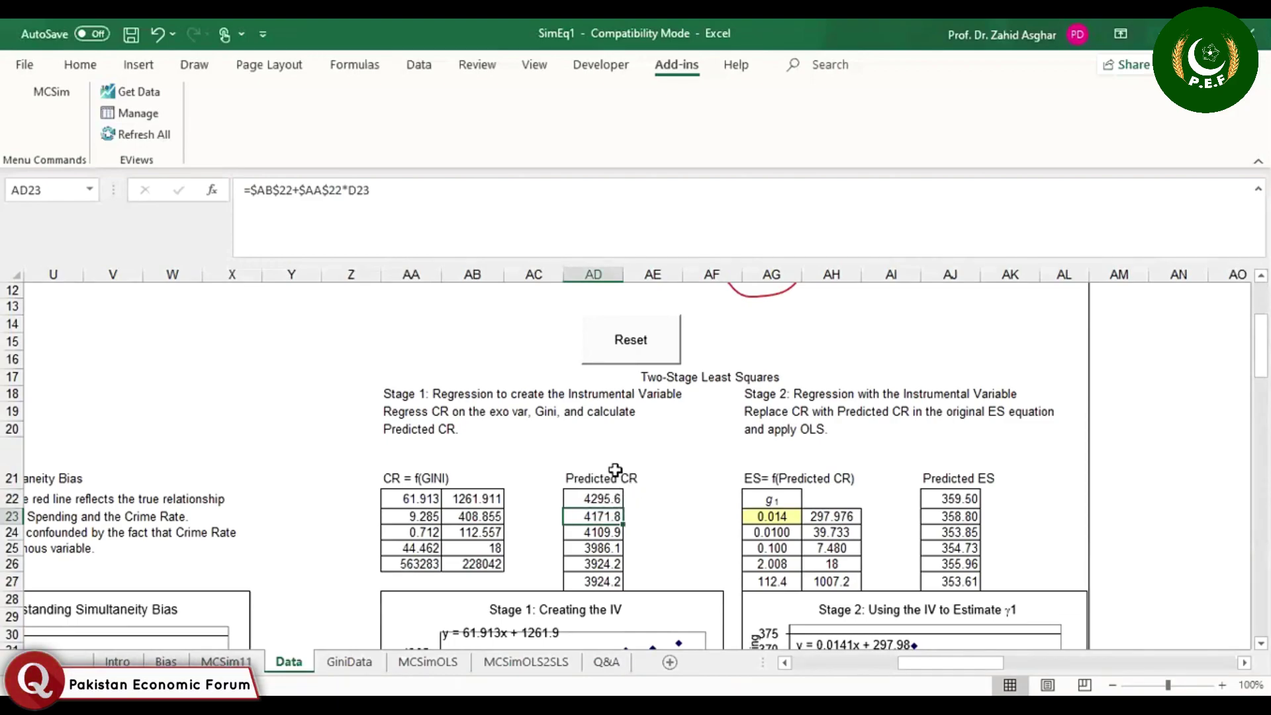
{"action": "left_click", "coordinate": [764, 515]}
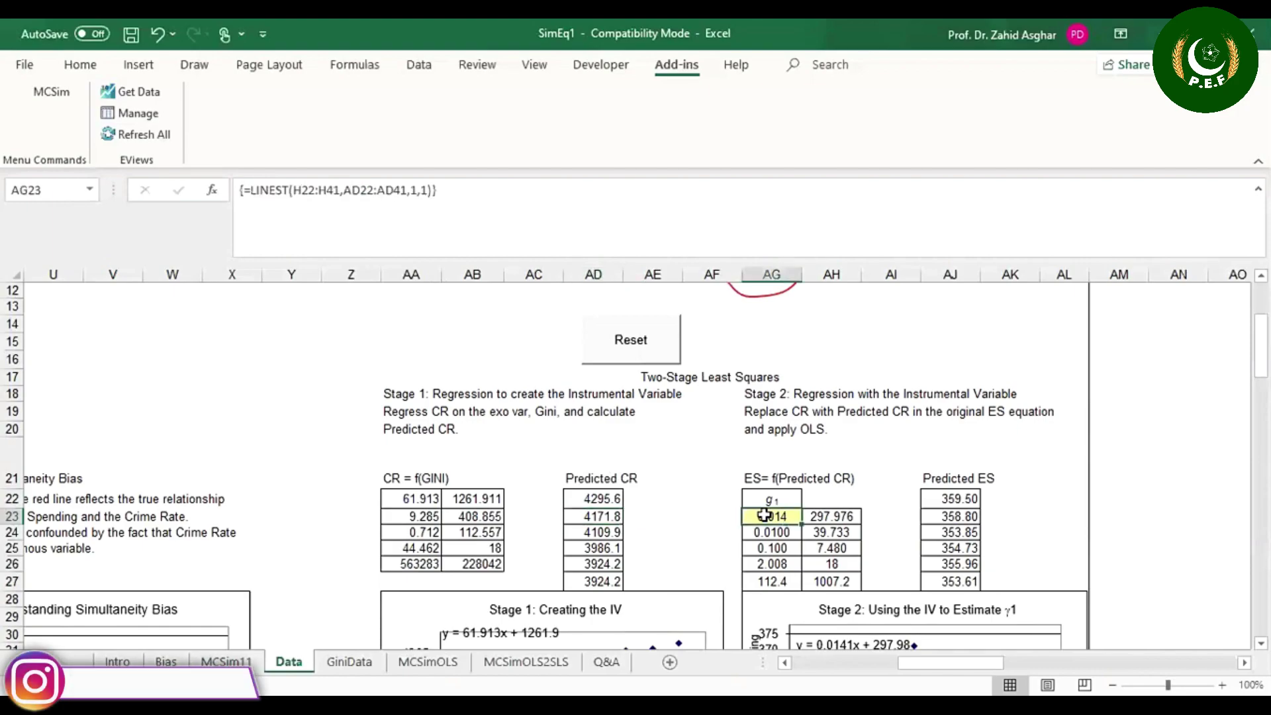
Step: Recalculate the sheet repeatedly to compare the two-stage estimates across samples, and select the g1 estimate in AG23
{"action": "left_click", "coordinate": [722, 529]}
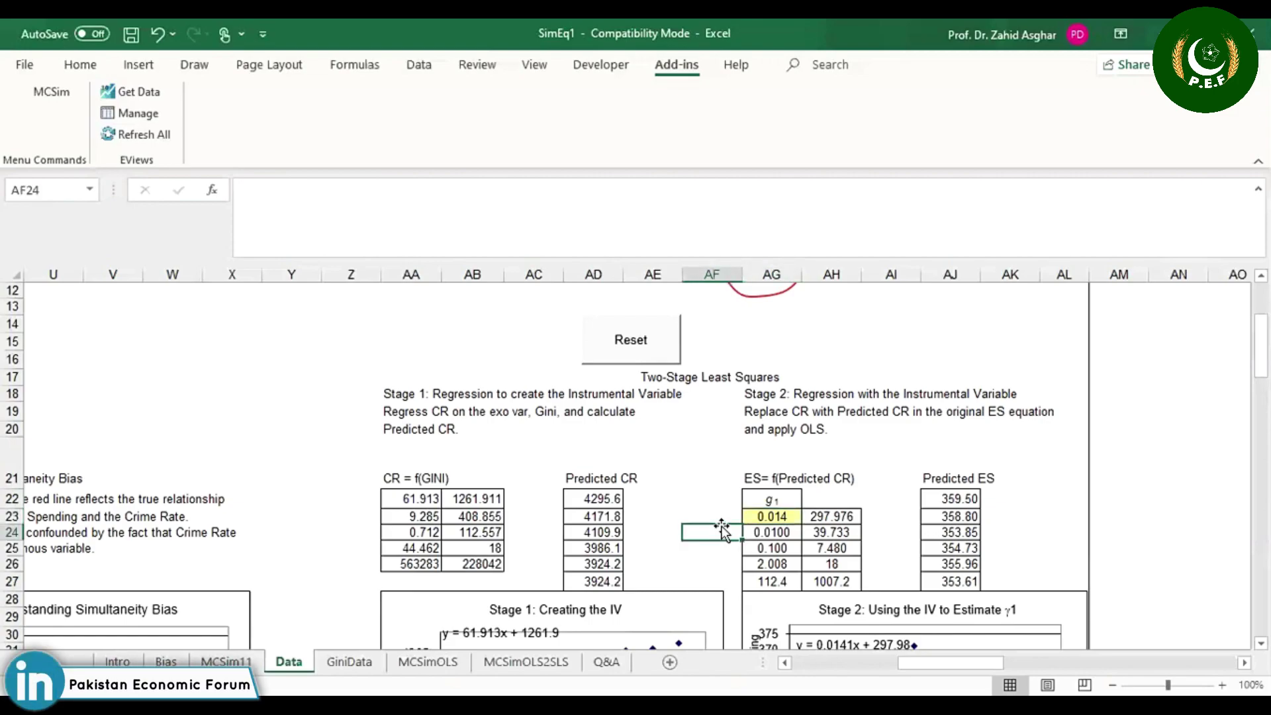
{"action": "key", "text": "F9"}
{"action": "key", "text": "F9"}
{"action": "key", "text": "F9"}
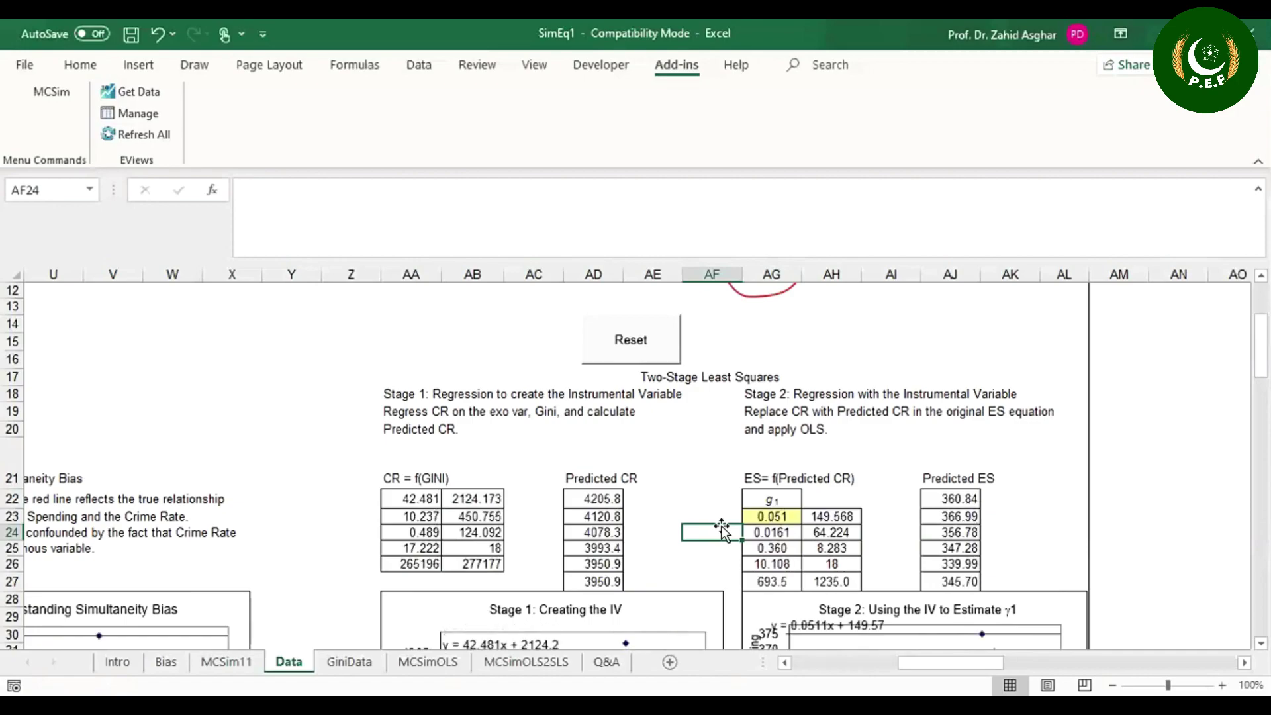
{"action": "key", "text": "F9"}
{"action": "key", "text": "F9"}
{"action": "key", "text": "F9"}
{"action": "key", "text": "F9"}
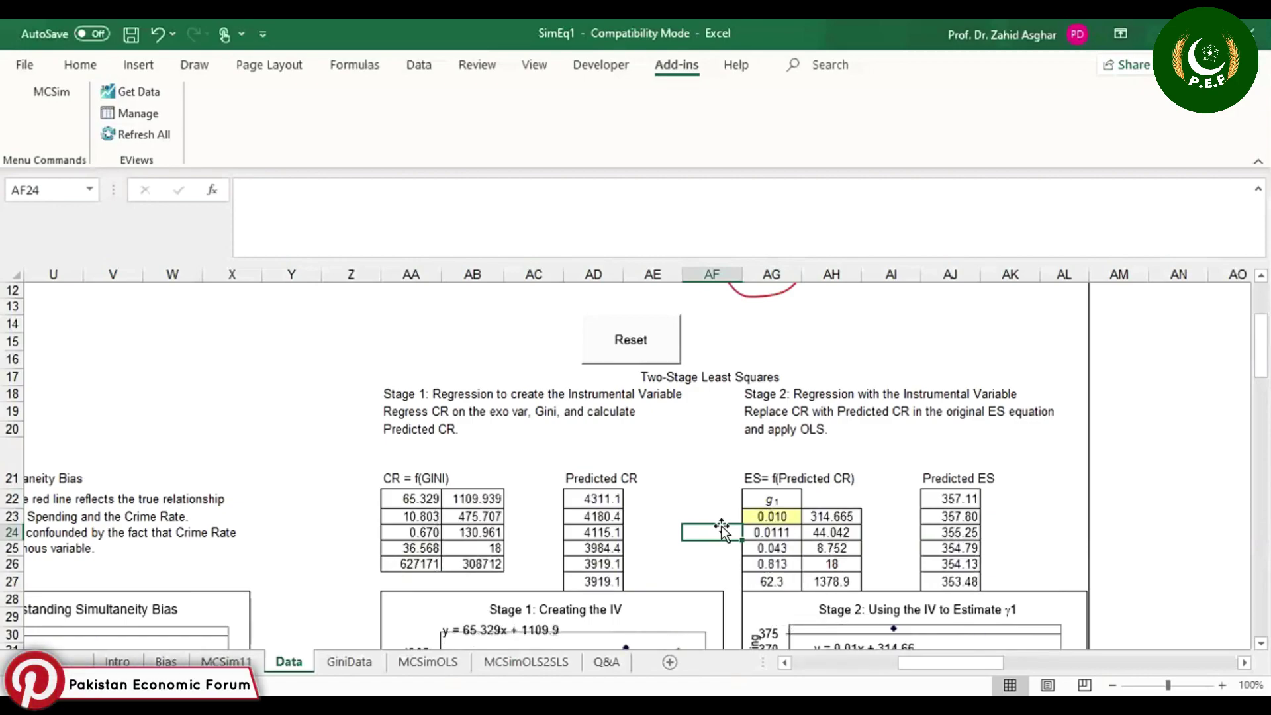
{"action": "key", "text": "F9"}
{"action": "key", "text": "F9"}
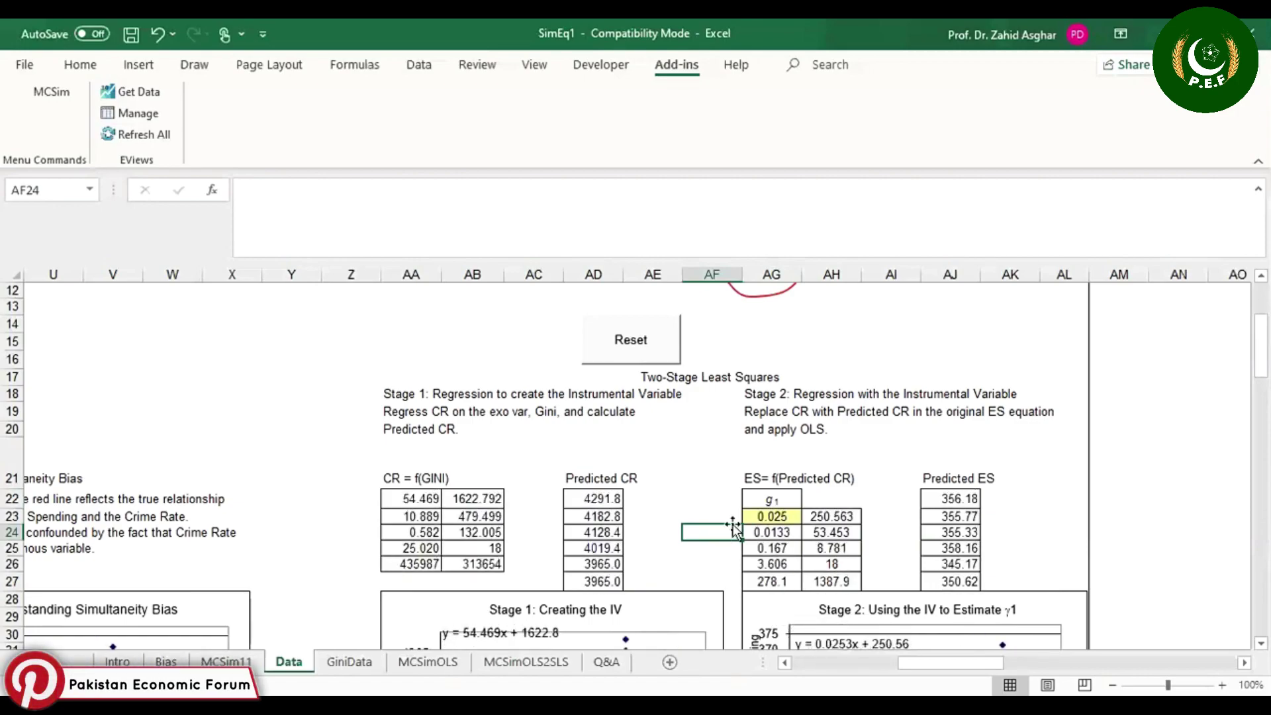
{"action": "left_click", "coordinate": [766, 515]}
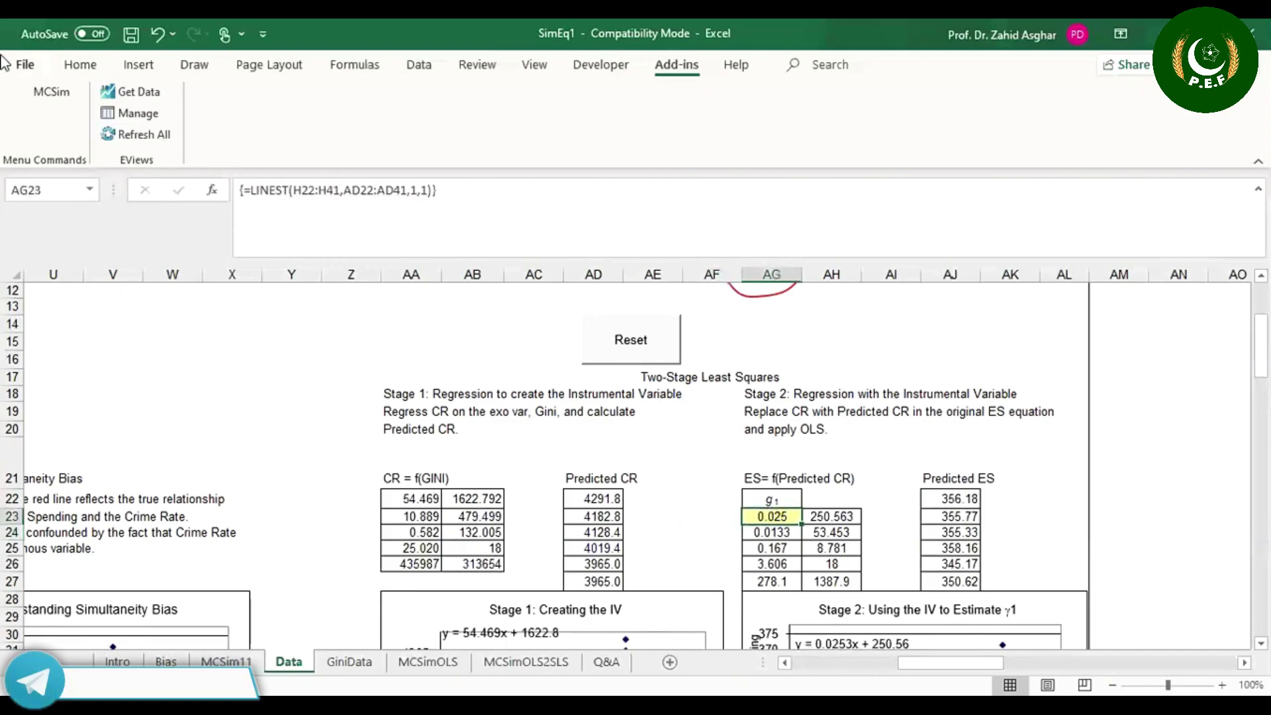
Step: Run a Monte Carlo simulation of the g1 estimate in AG23 with 1000 repetitions and inspect the average in the summary statistics
{"action": "left_click", "coordinate": [50, 92]}
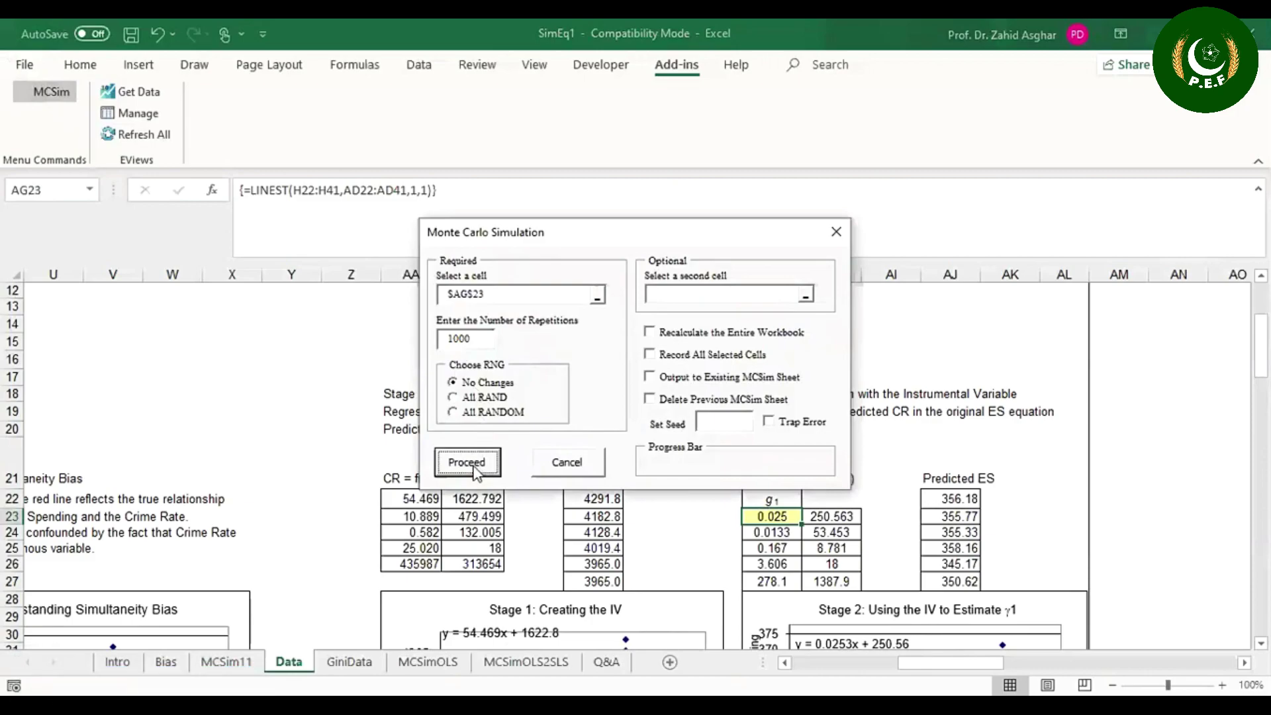
{"action": "left_click", "coordinate": [476, 466]}
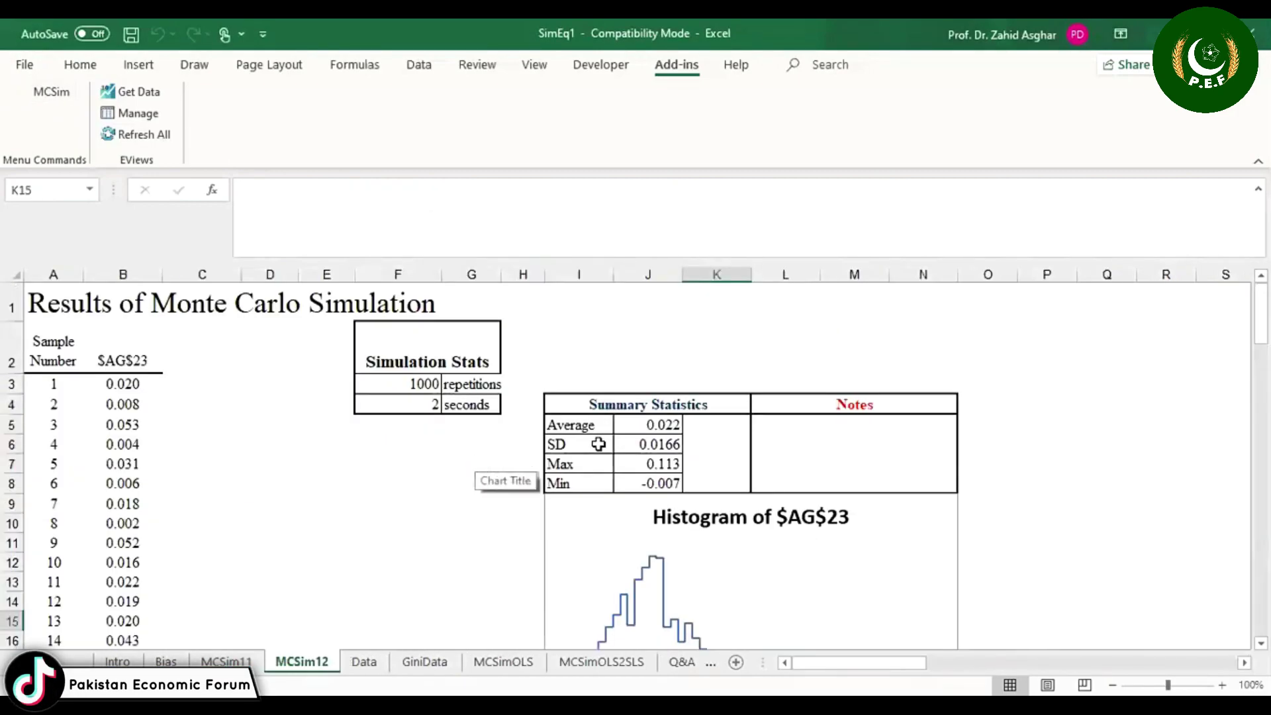
{"action": "left_click", "coordinate": [636, 422]}
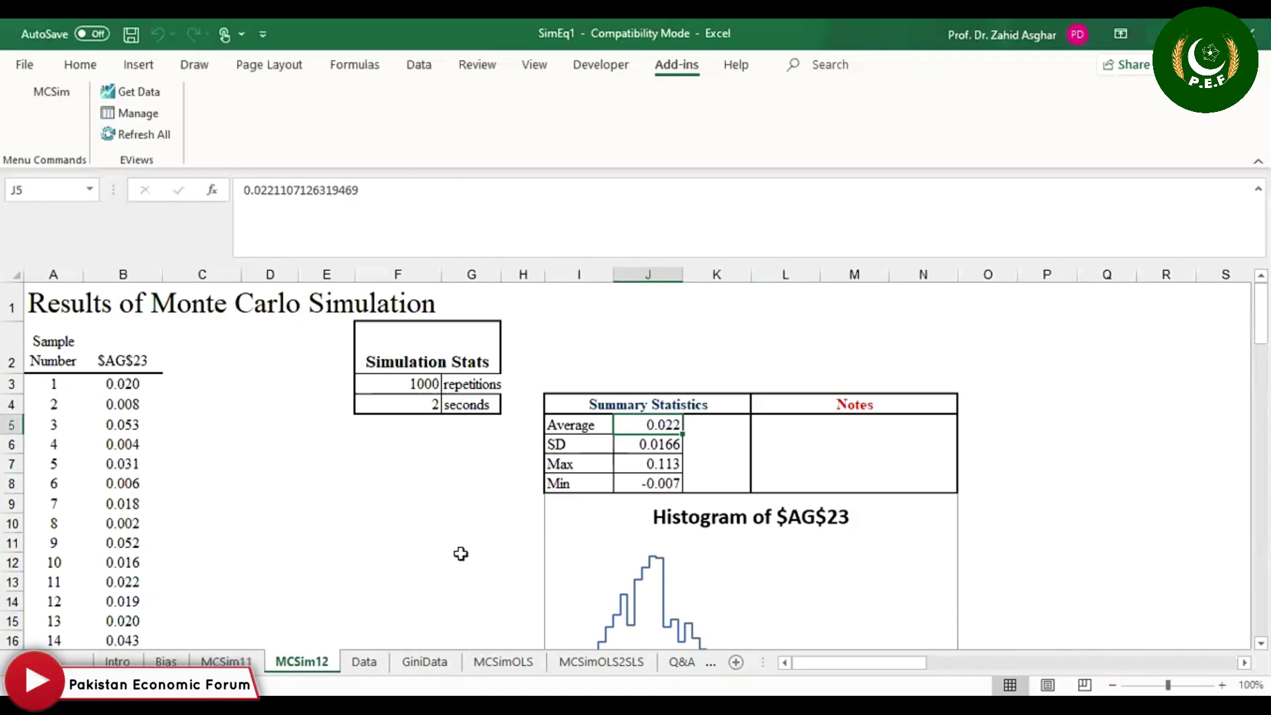
Step: Compare the new simulation's summary statistics with those on the MCSimOLS2SLS sheet, and view the source details on the GiniData sheet
{"action": "left_click", "coordinate": [571, 660]}
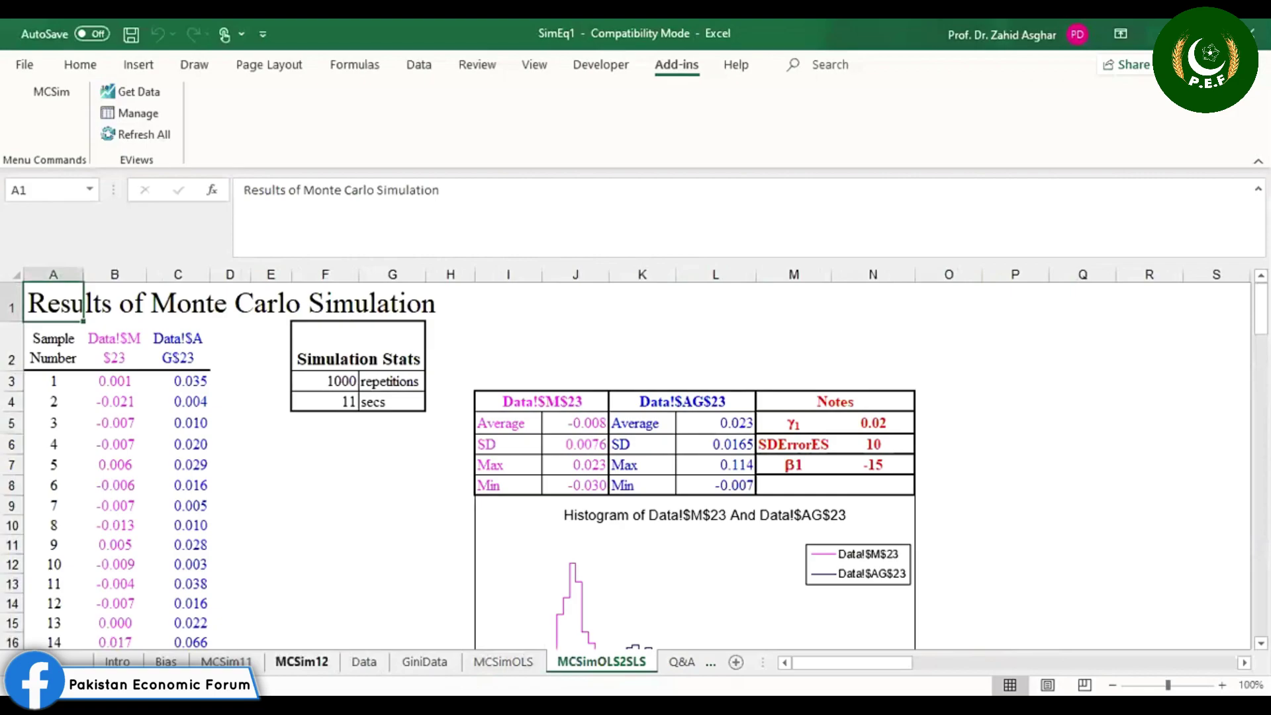
{"action": "left_click", "coordinate": [301, 660]}
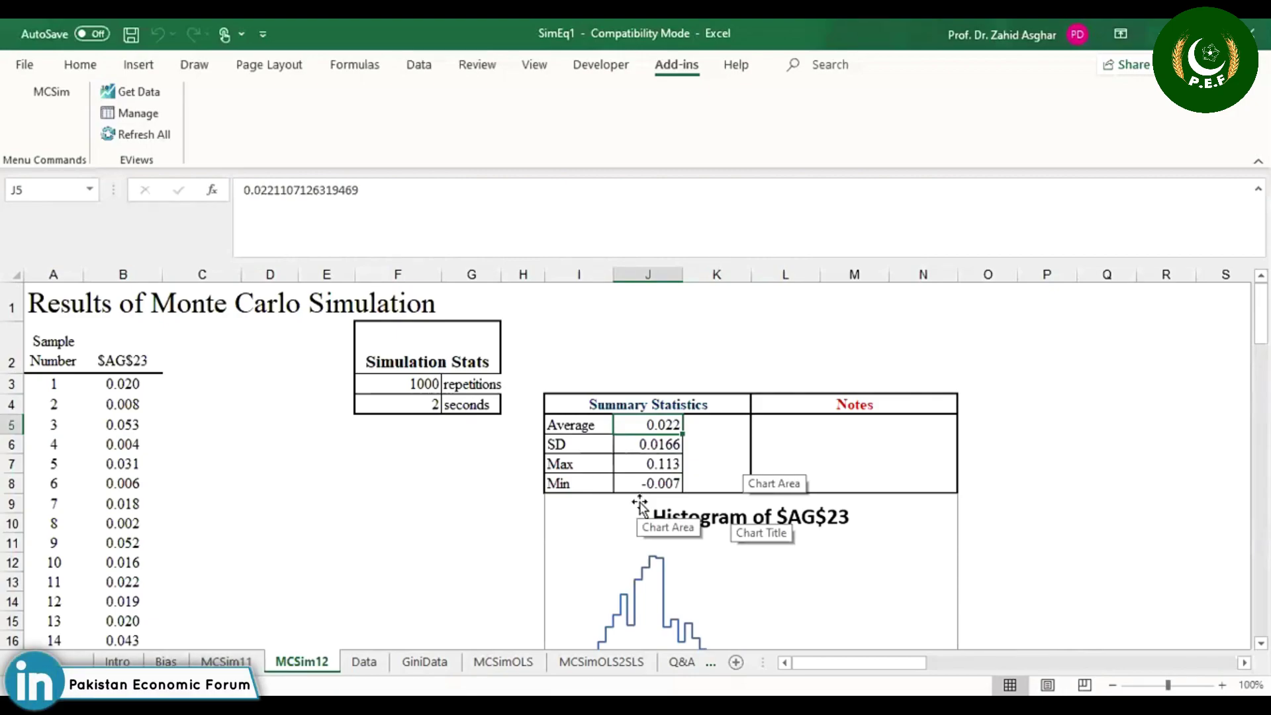
{"action": "key", "text": "ctrl+Page_Down"}
{"action": "key", "text": "ctrl+Page_Down"}
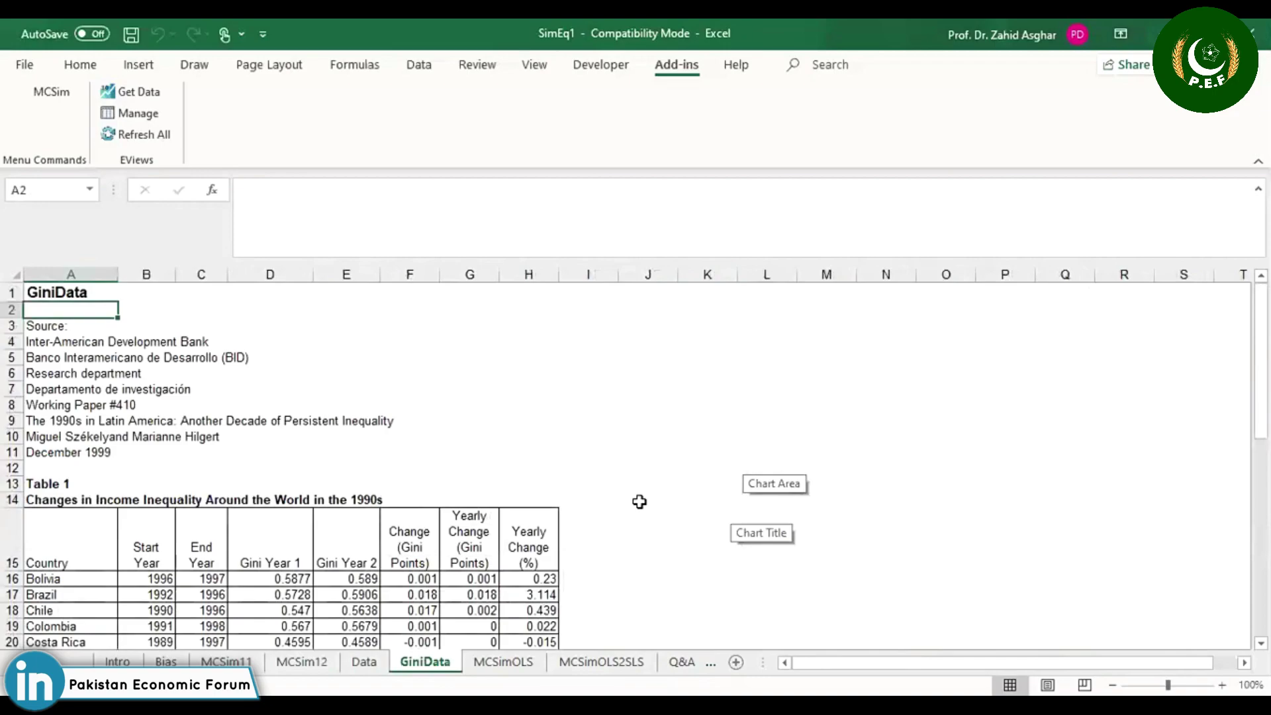
{"action": "left_click", "coordinate": [540, 376]}
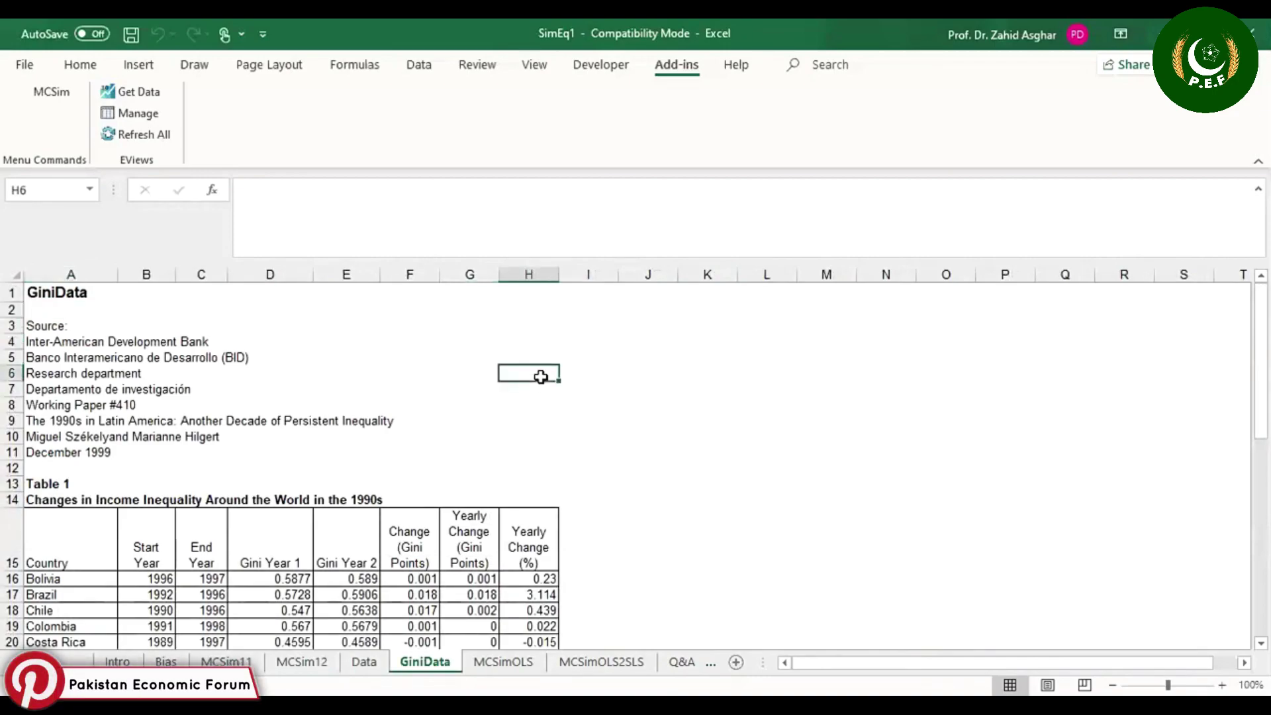